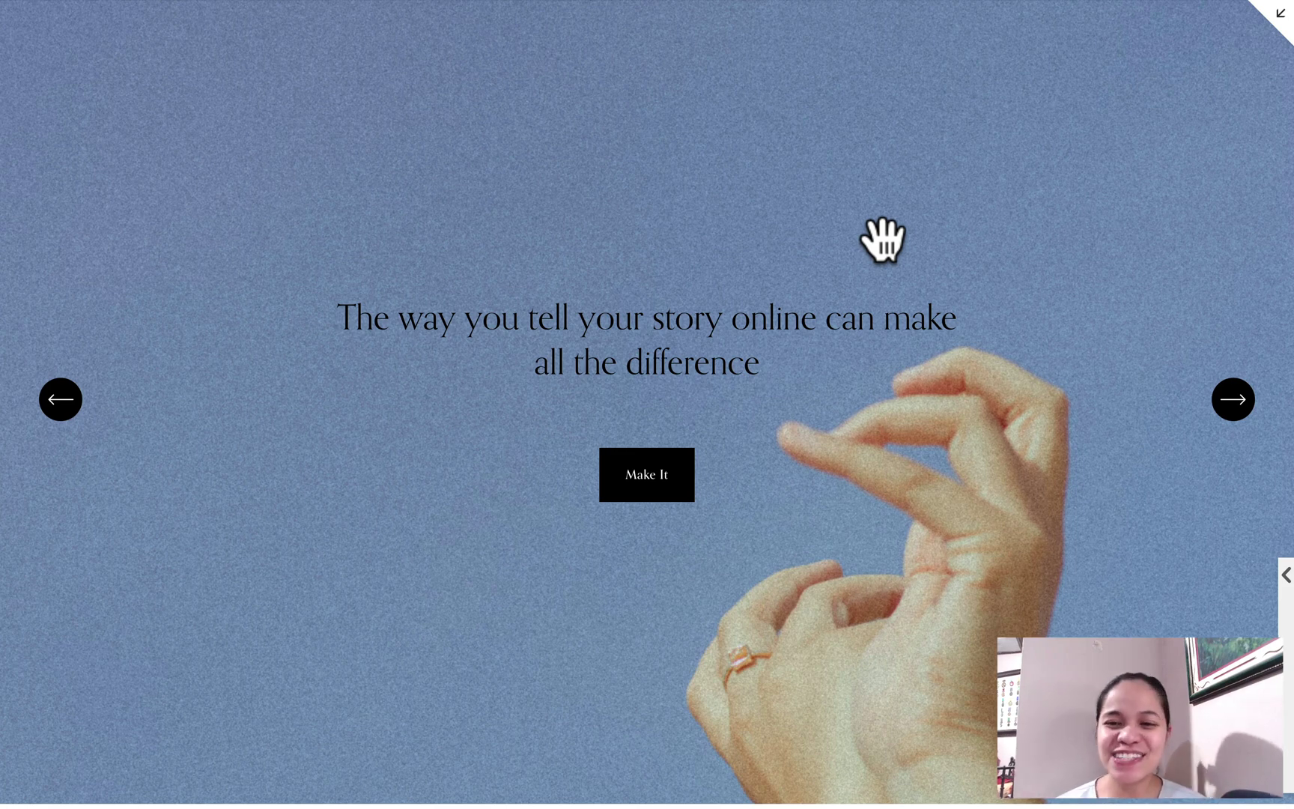
Advance the slideshow three slides to reach the 'Maybe you have a creative project' slide.
left_click(1234, 401)
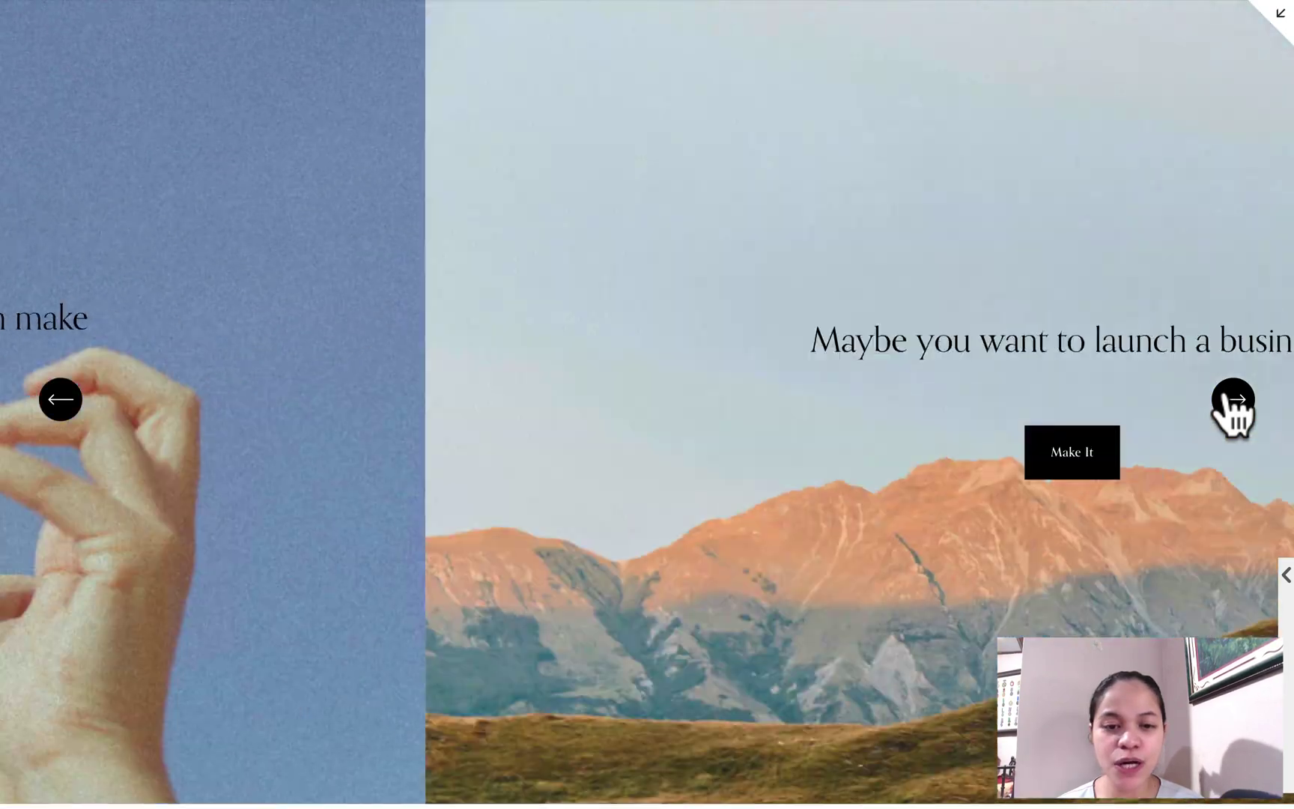
left_click(1233, 401)
left_click(1233, 401)
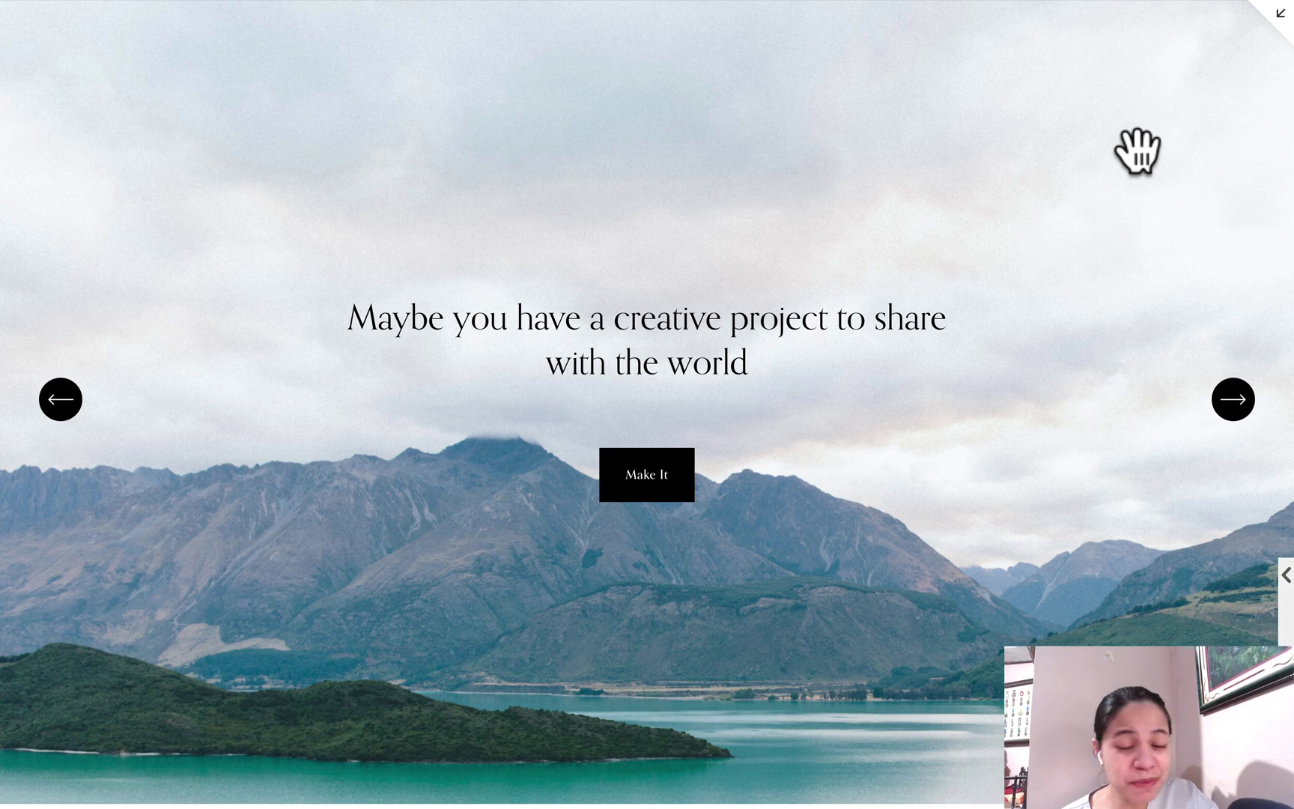
Exit the live view, enter edit mode on the Work page, and remove the hero section.
left_click(1279, 15)
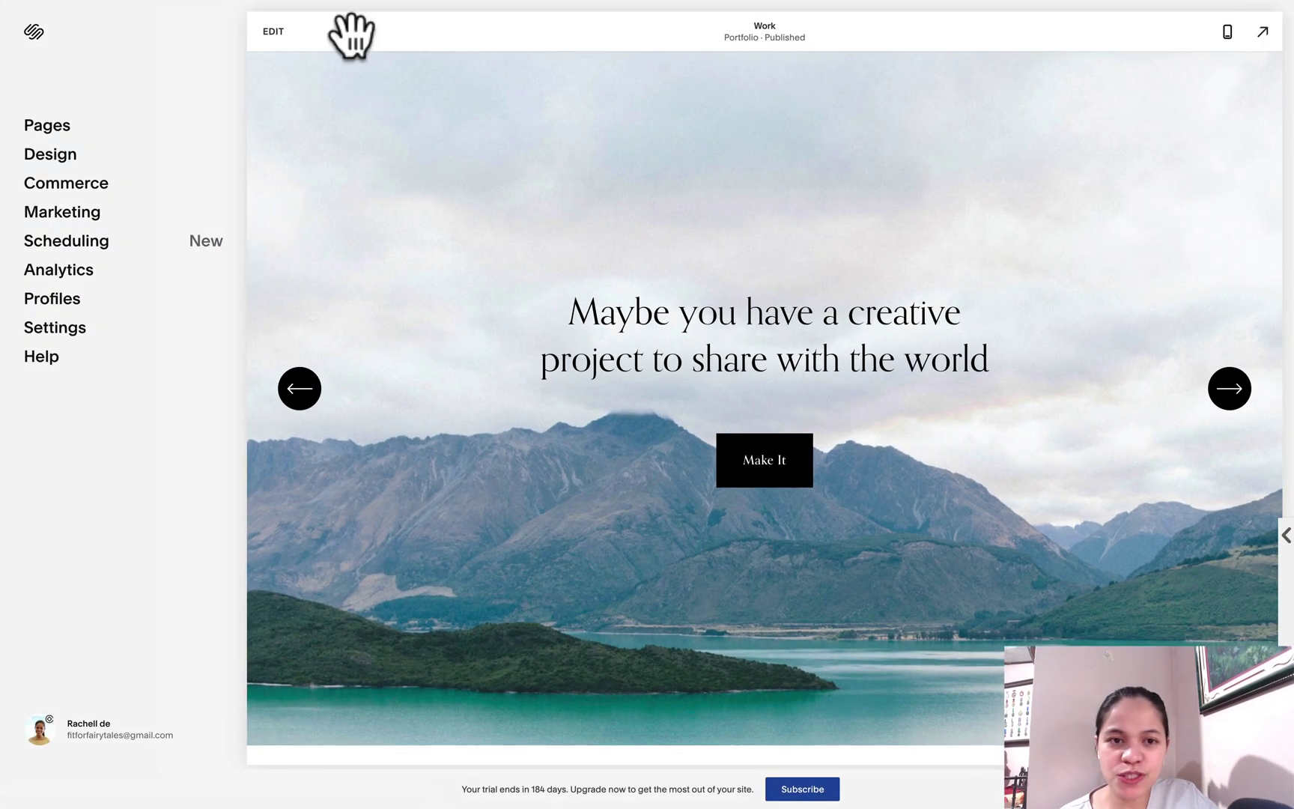
left_click(276, 39)
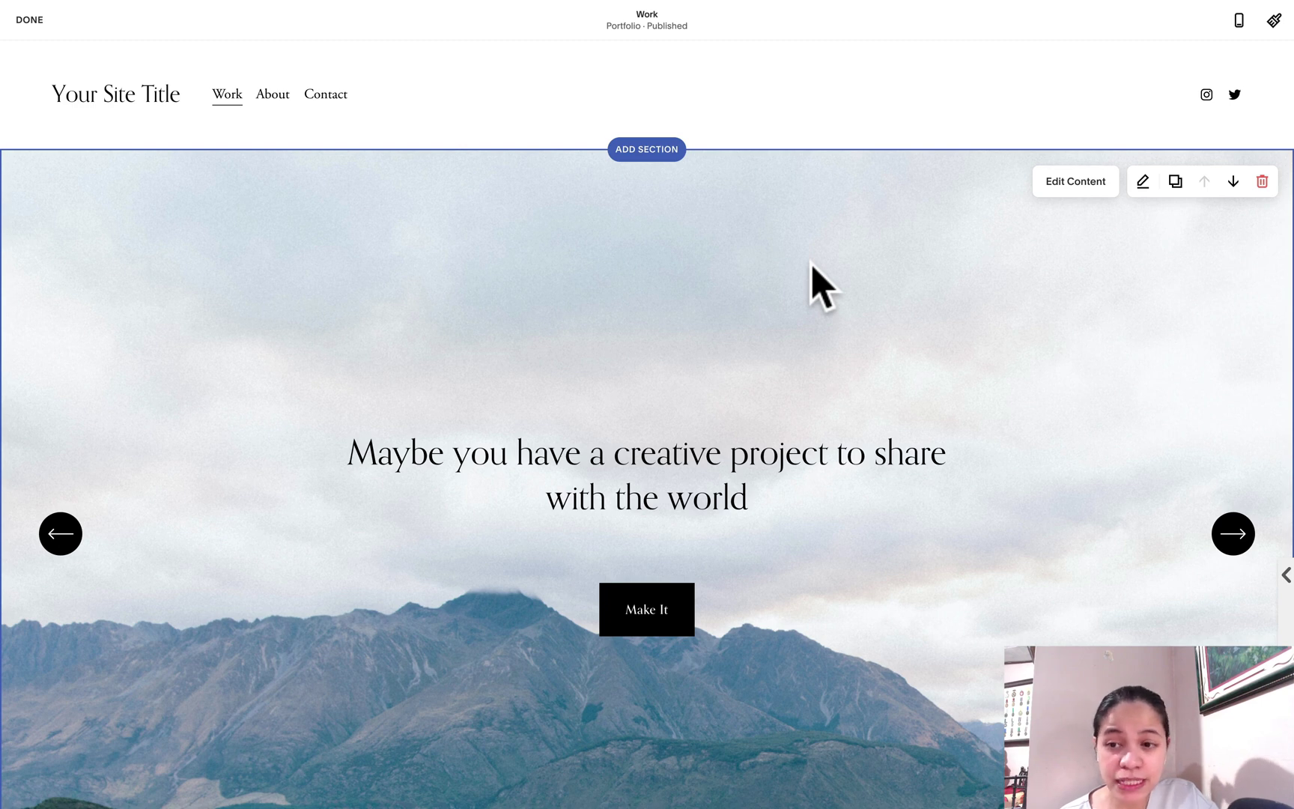
left_click(1262, 182)
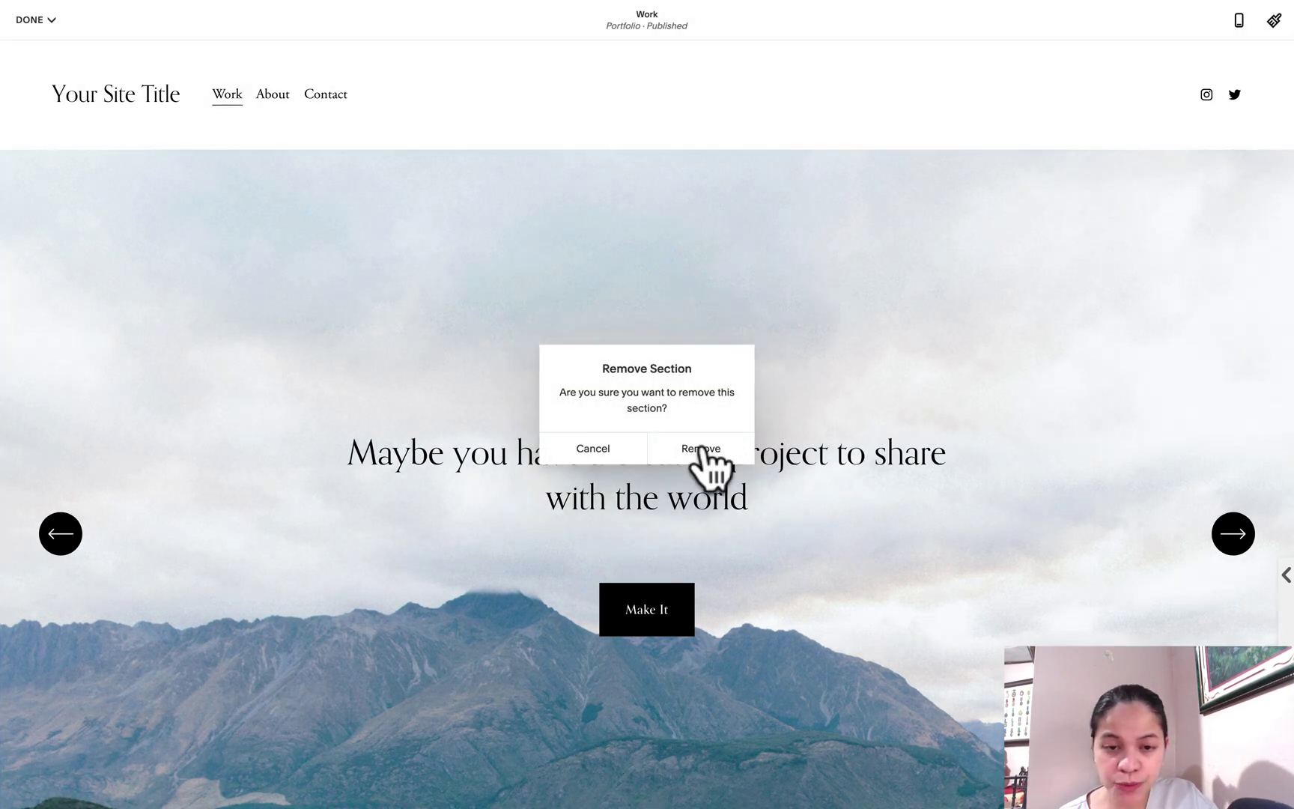
left_click(702, 449)
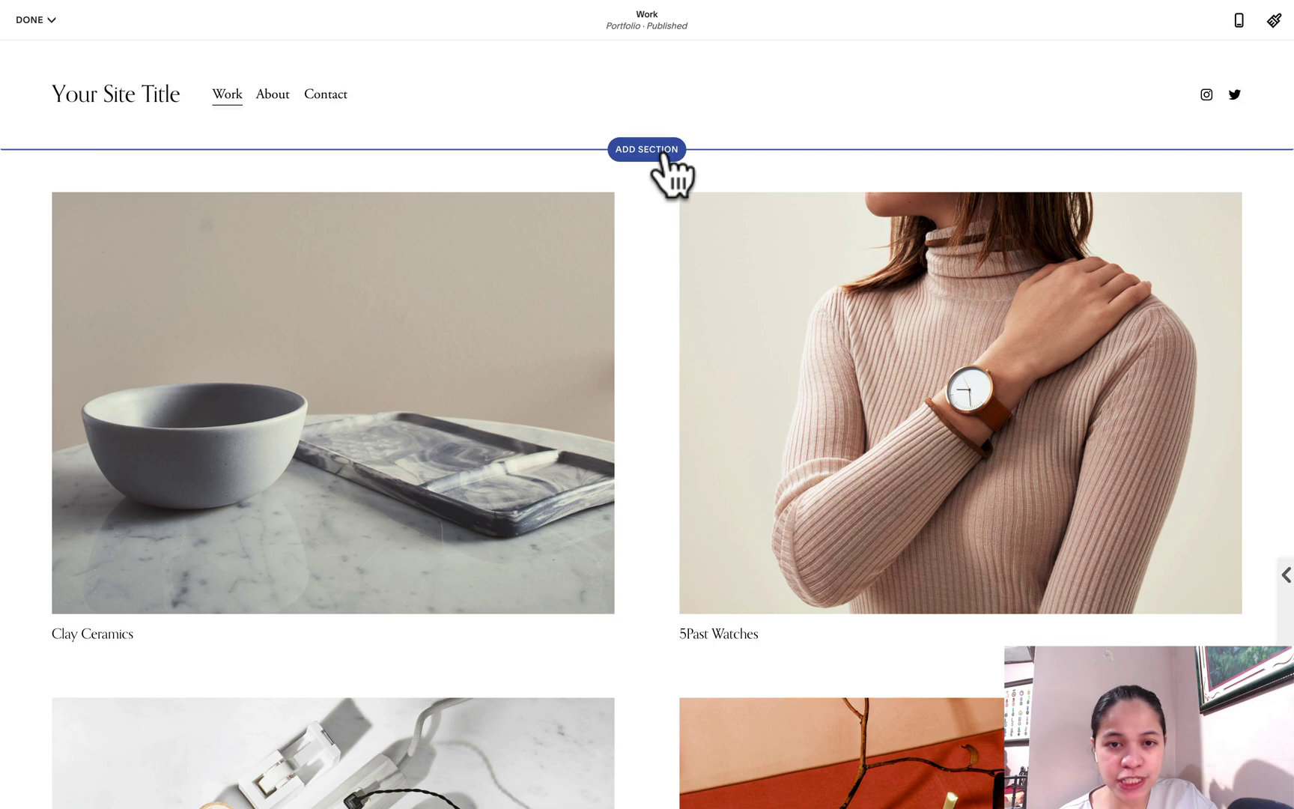
Add the first Headlines slideshow layout as a new section and preview its slides.
left_click(664, 154)
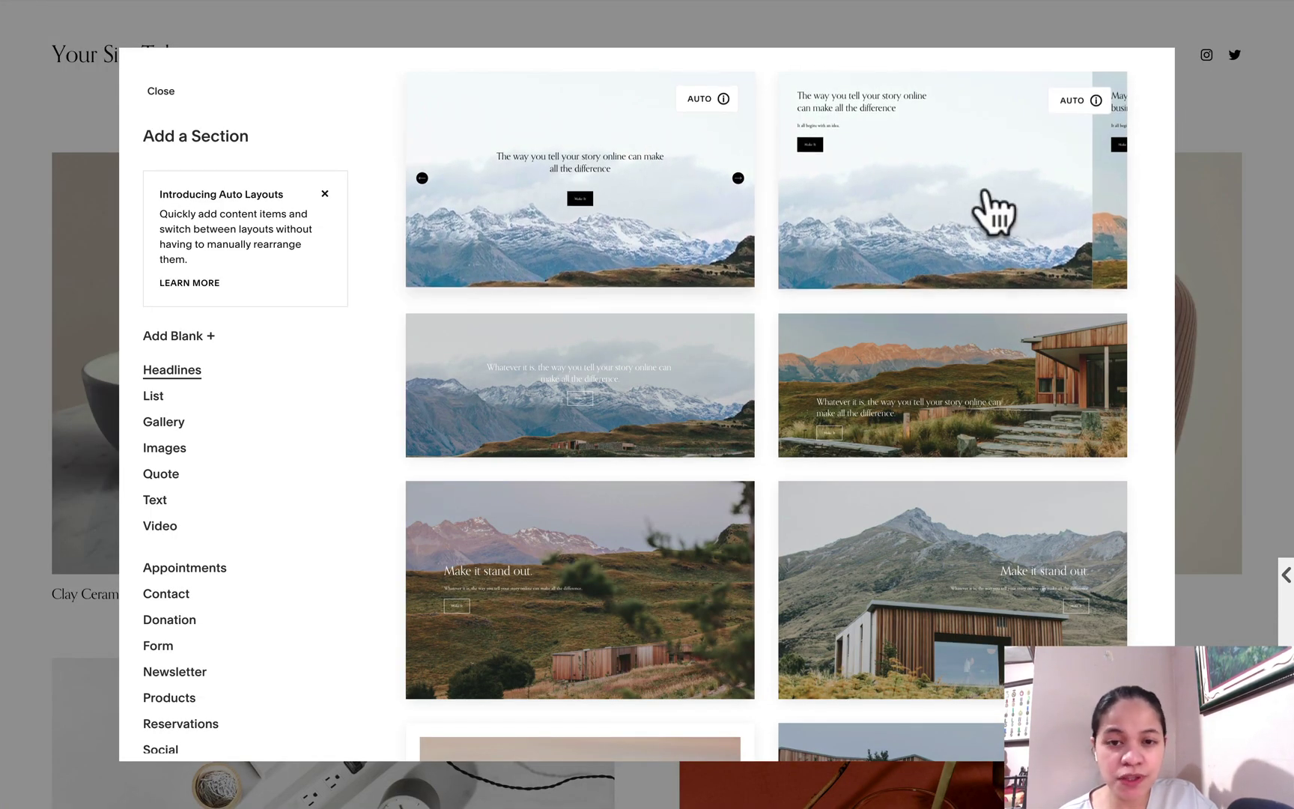
left_click(633, 199)
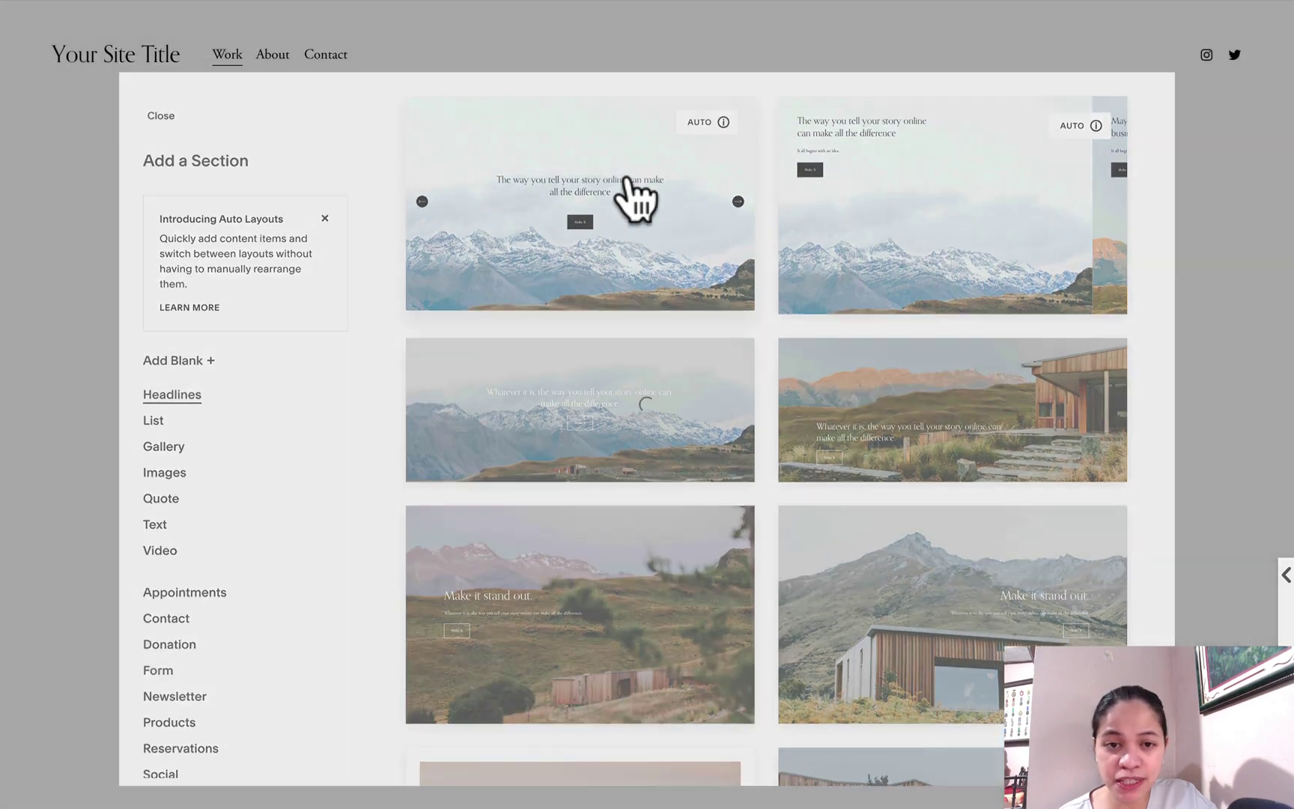
left_click(1235, 536)
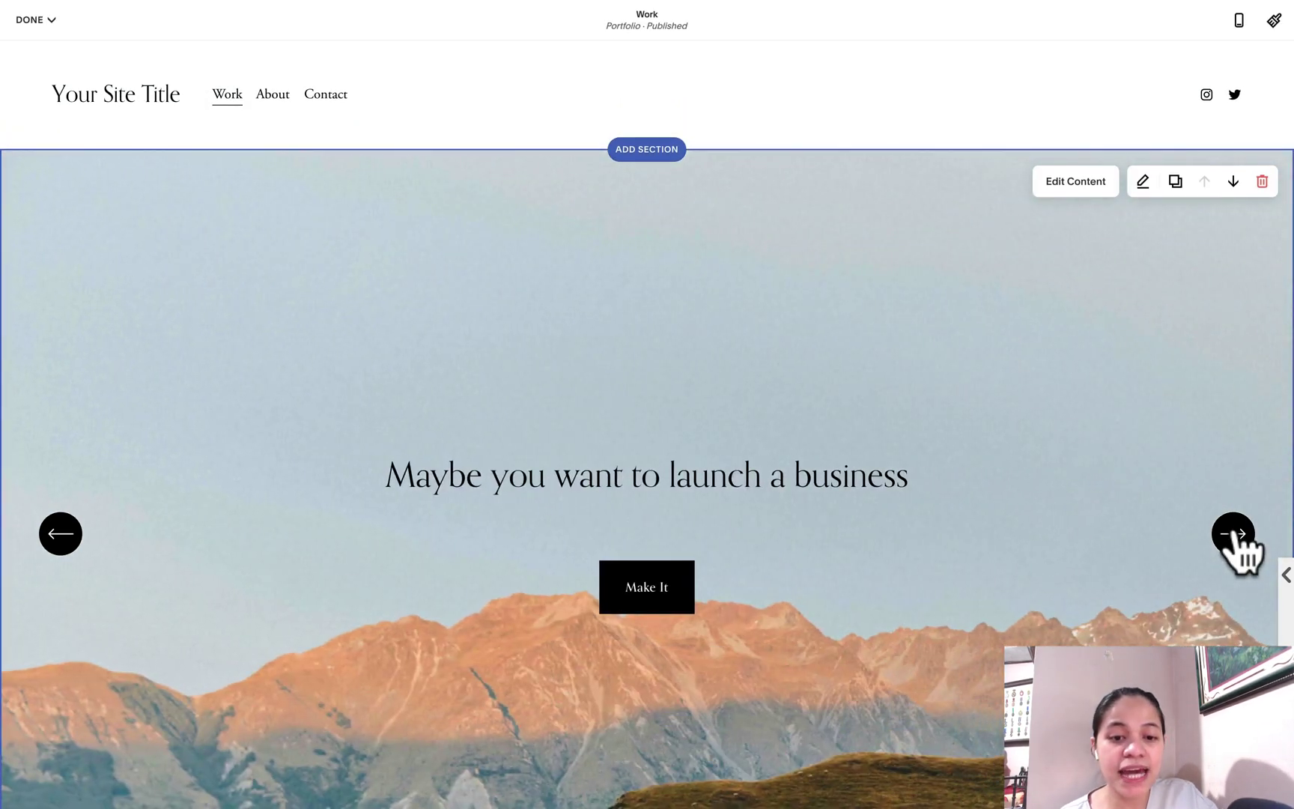
left_click(1235, 536)
left_click(1235, 536)
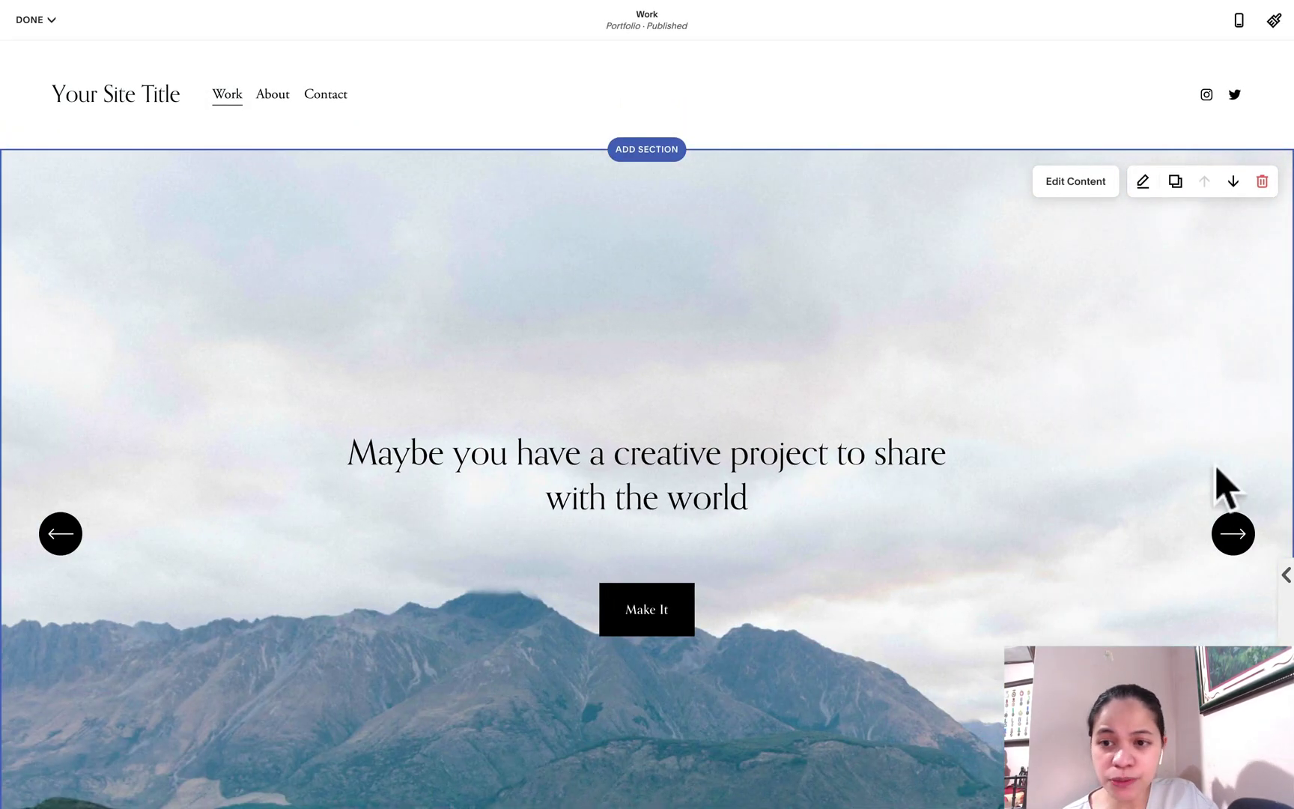
Look over the section's background image and colour theme options without changing them.
left_click(1143, 182)
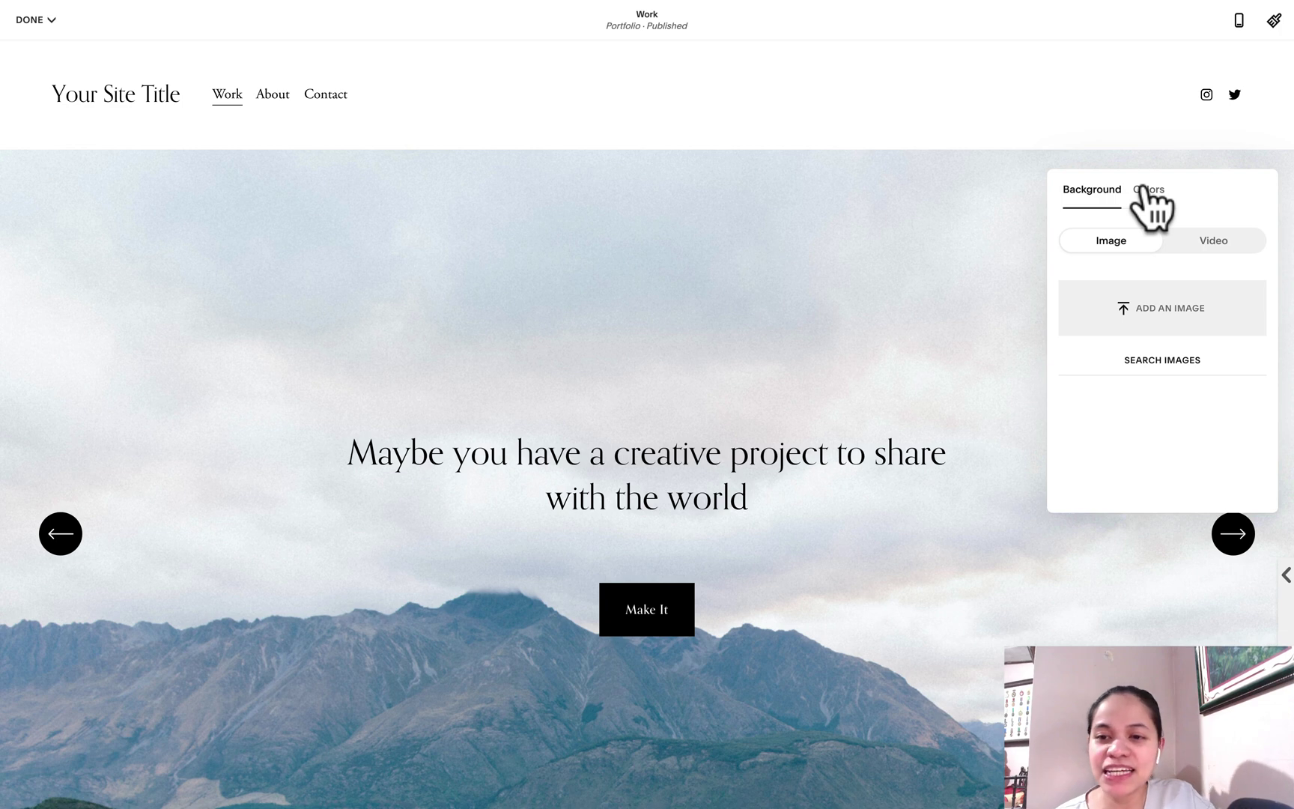
left_click(1148, 190)
left_click(1087, 196)
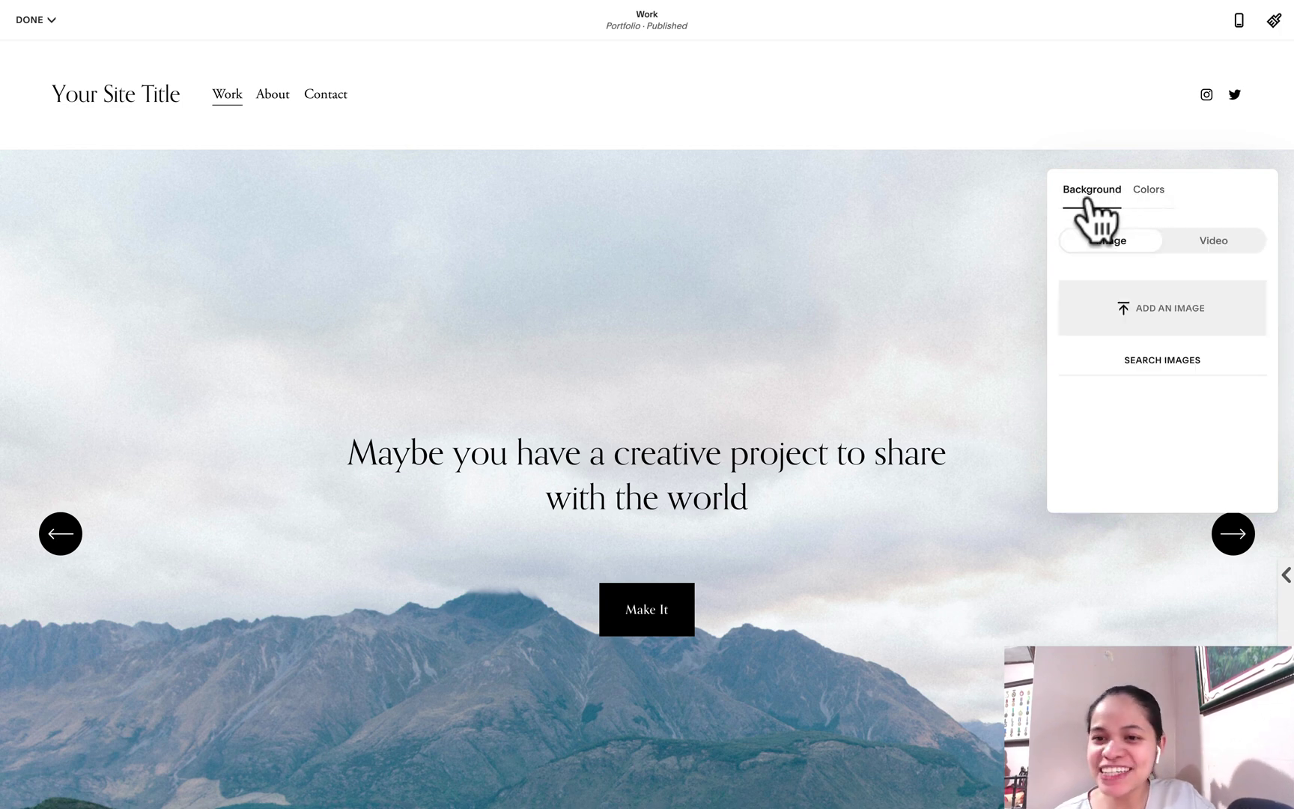
left_click(940, 242)
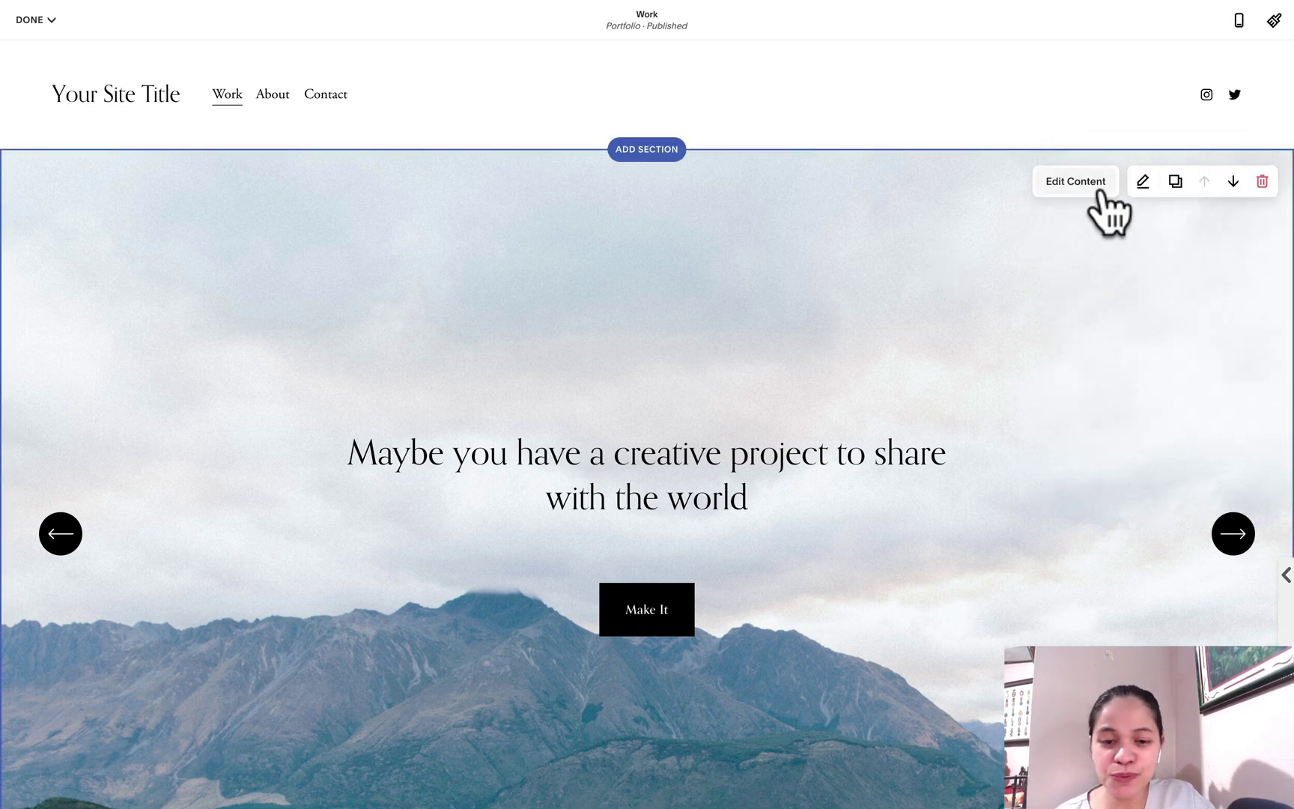
left_click(1099, 193)
left_click(941, 251)
Try a section Title and Button in the content settings, then turn both off.
left_click(1071, 191)
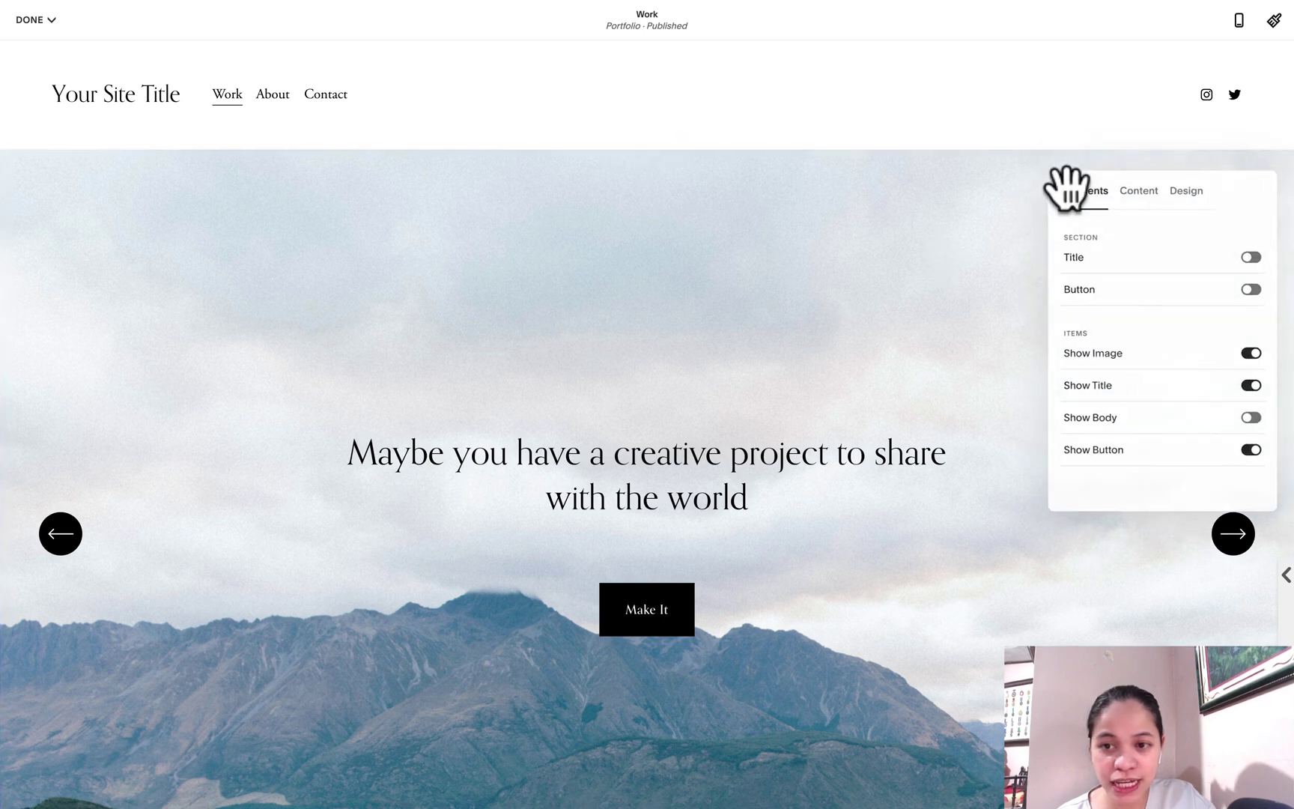
left_click(1254, 258)
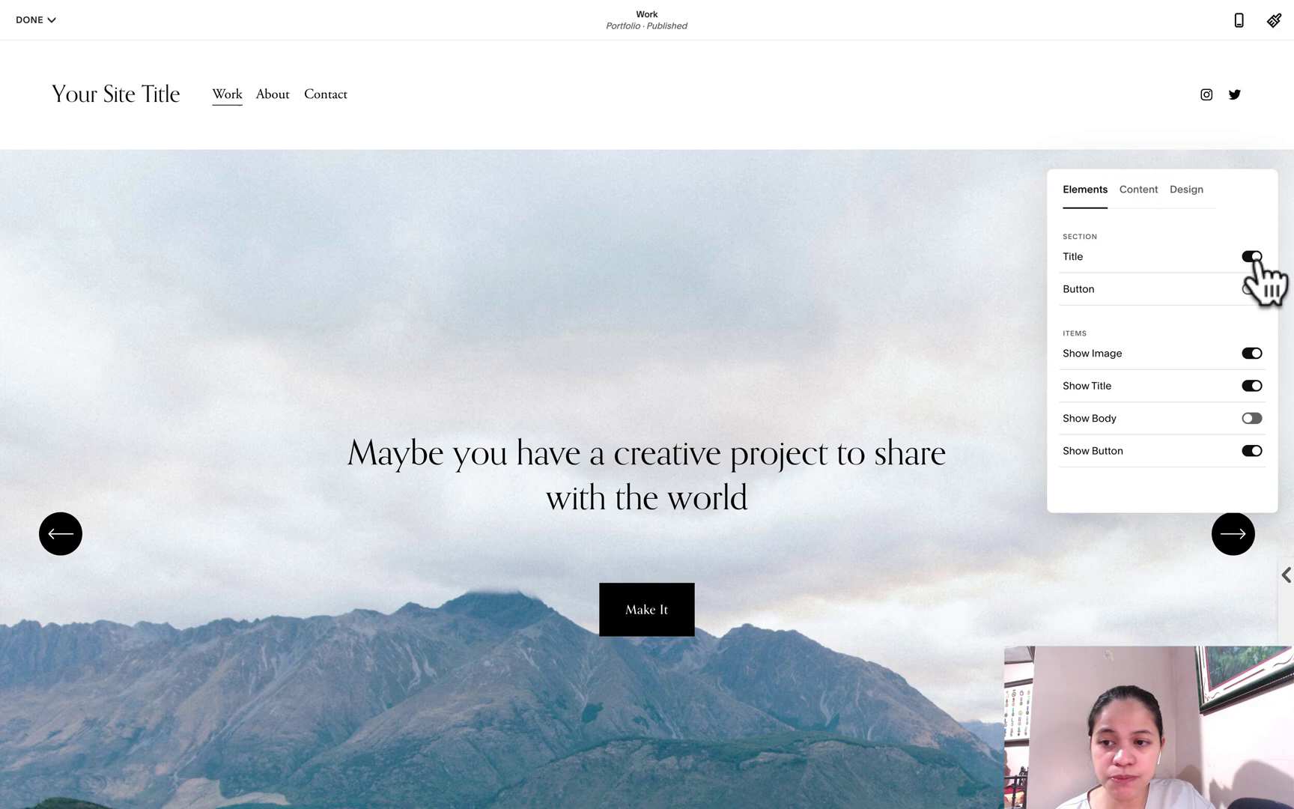
left_click(1251, 289)
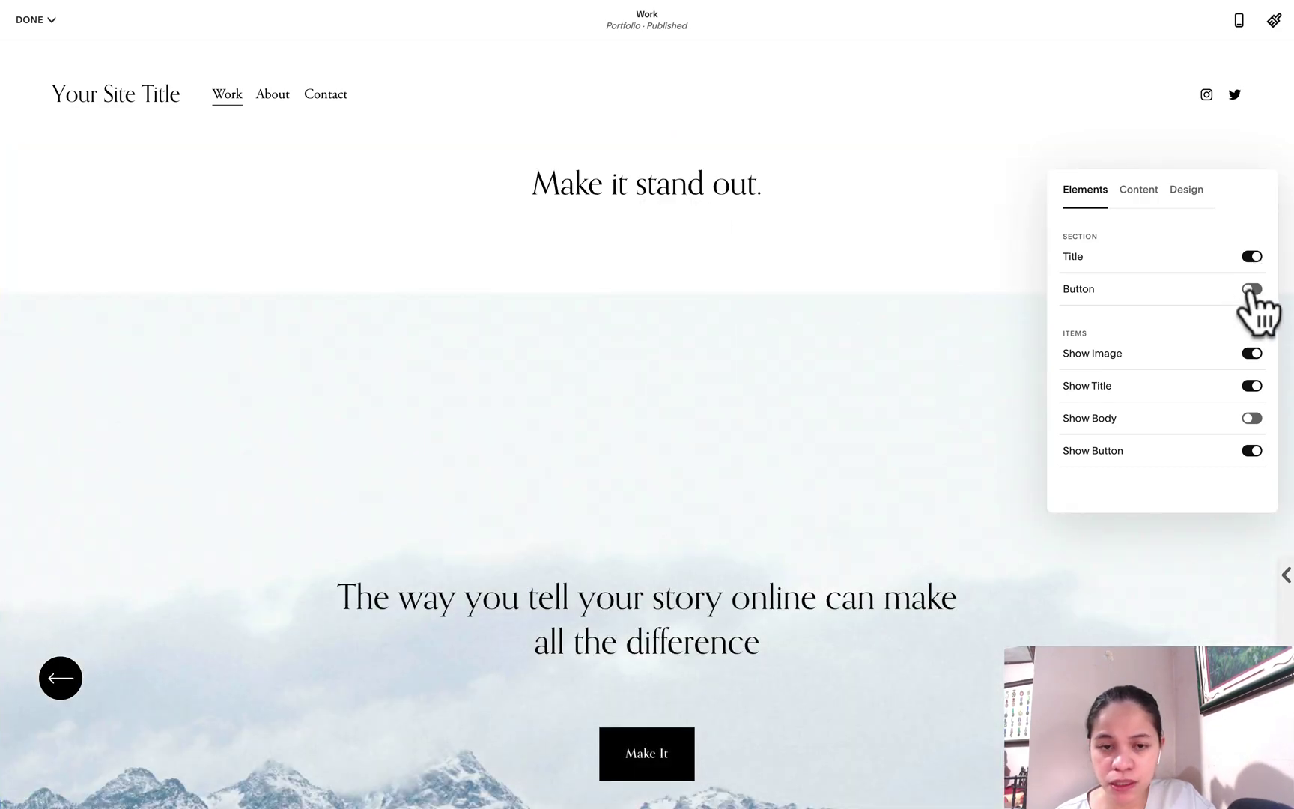
scroll(697, 616, "down", 10)
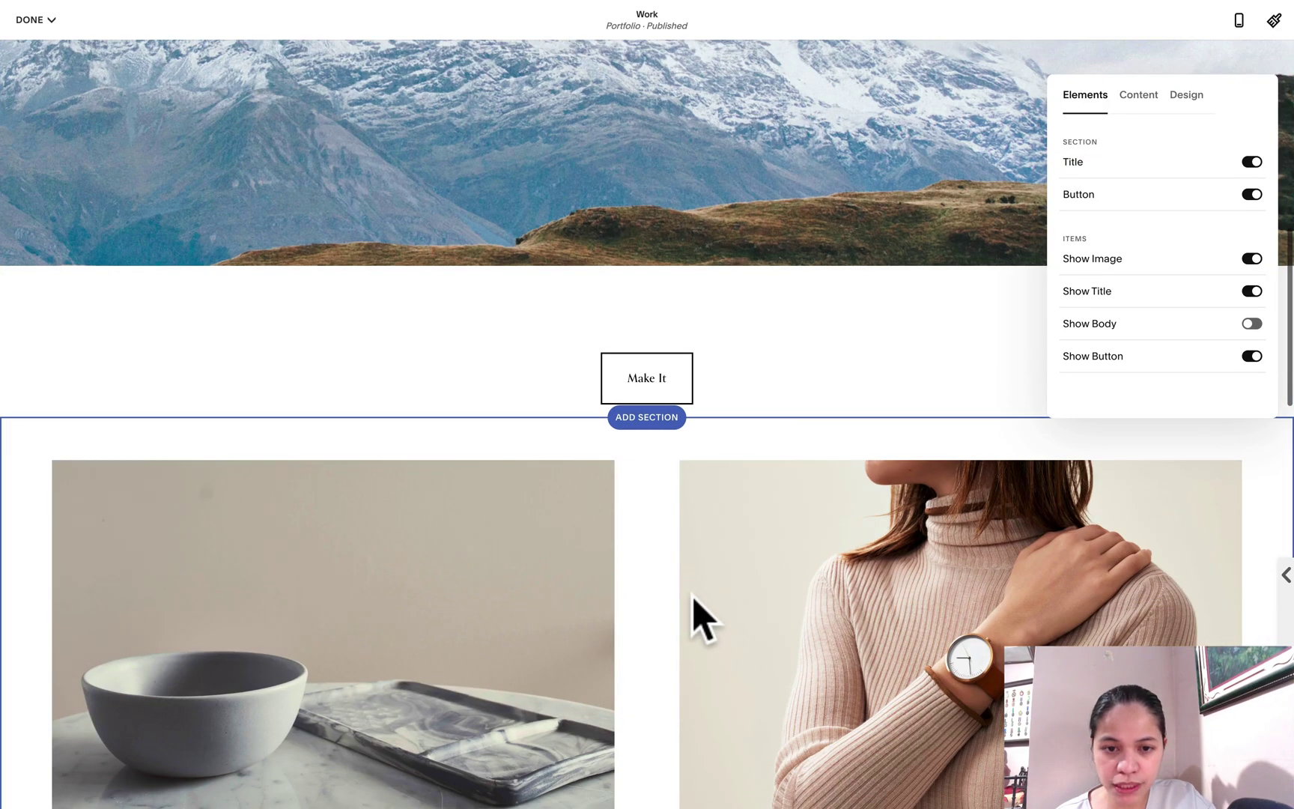
scroll(748, 338, "up", 10)
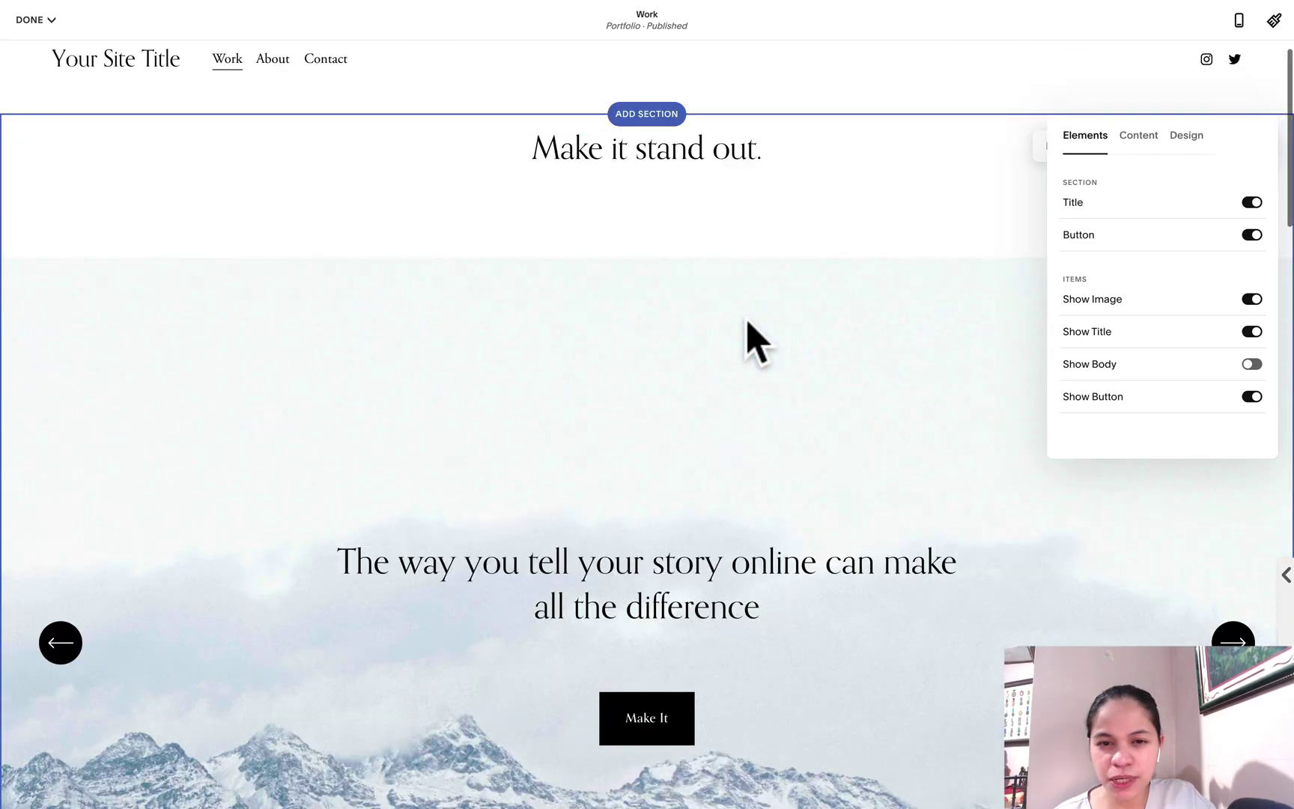
left_click(1250, 202)
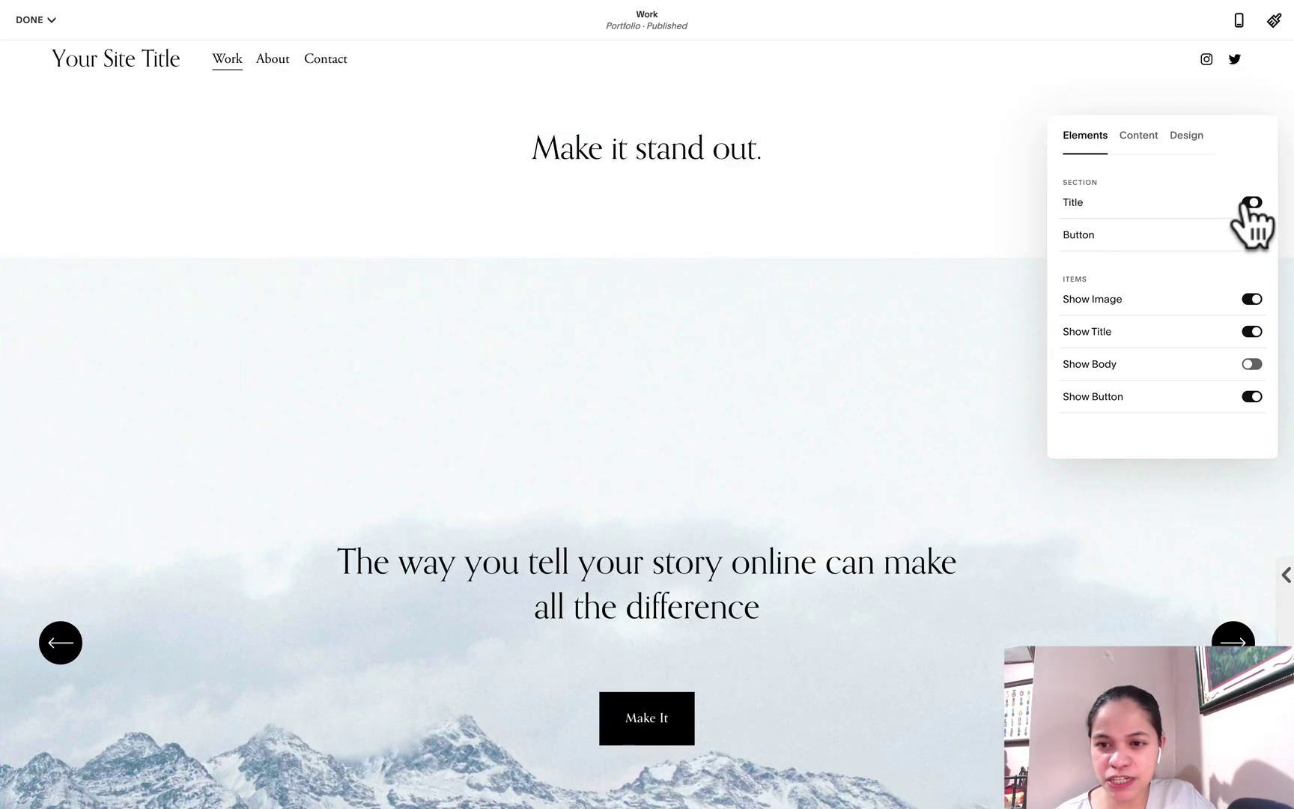
left_click(1250, 236)
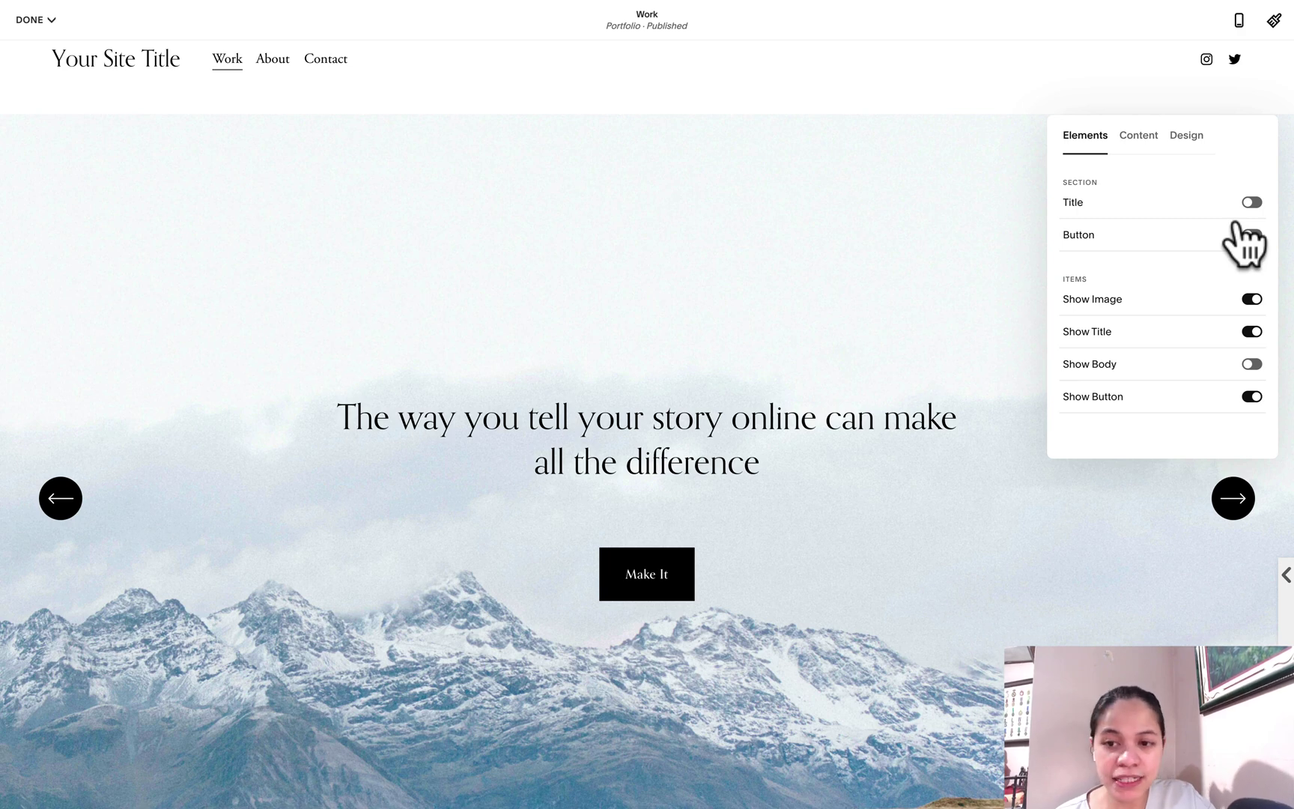
Keep Show Title and Show Button on with Show Image off, then page through slides.
left_click(1249, 396)
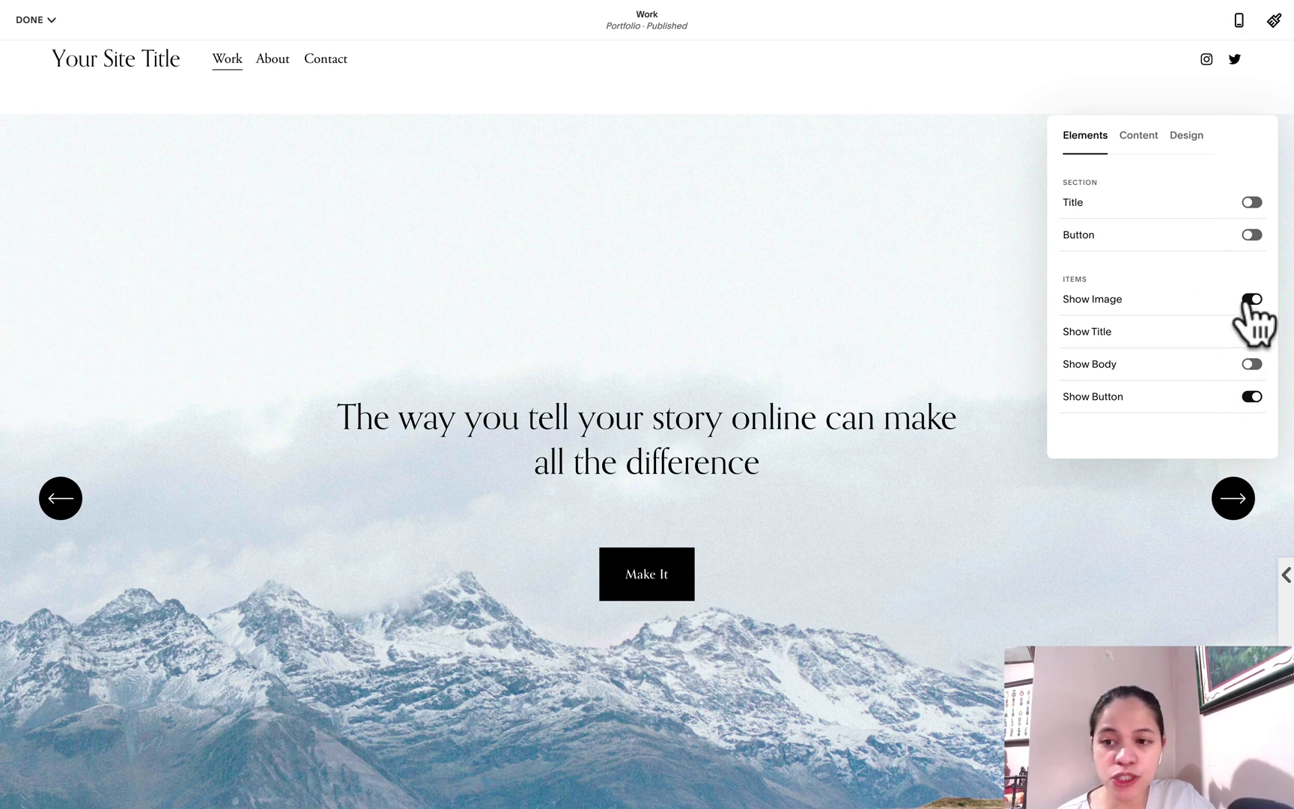
left_click(1249, 333)
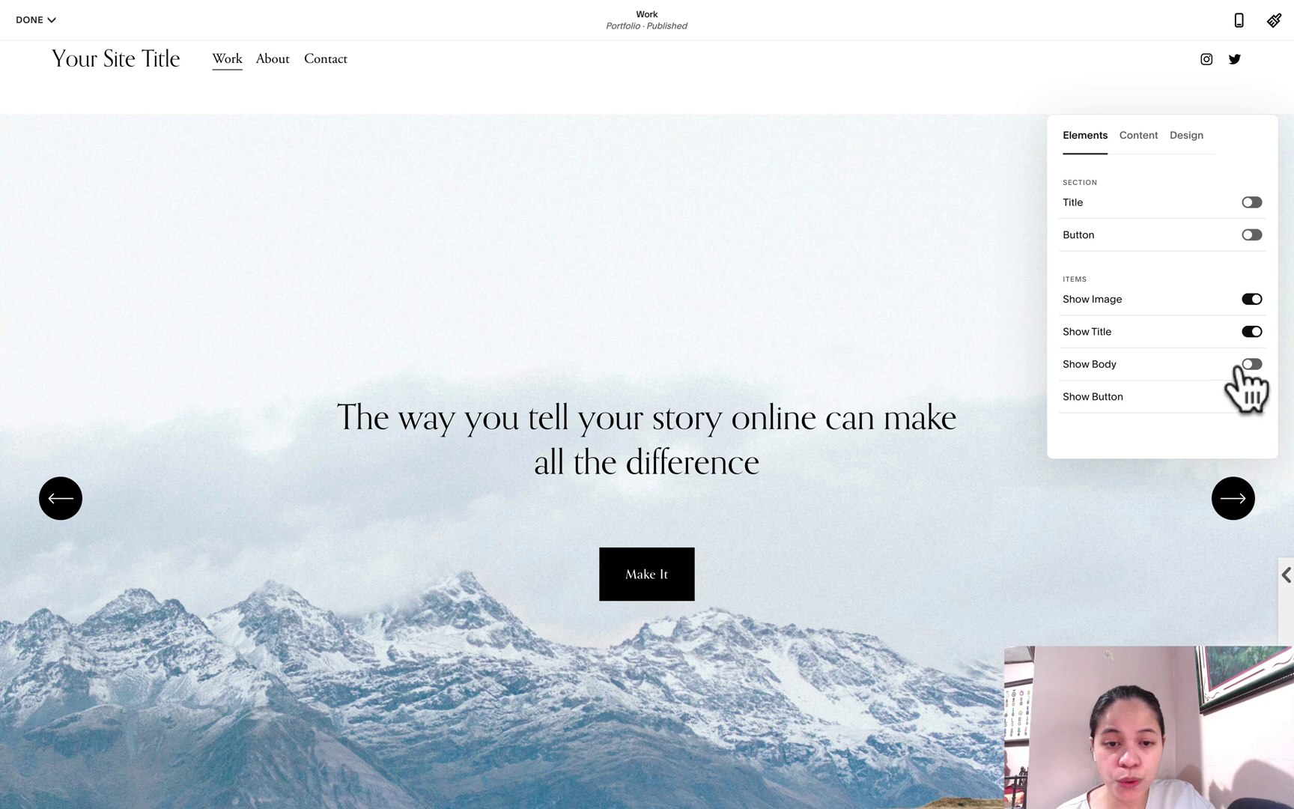
left_click(1249, 299)
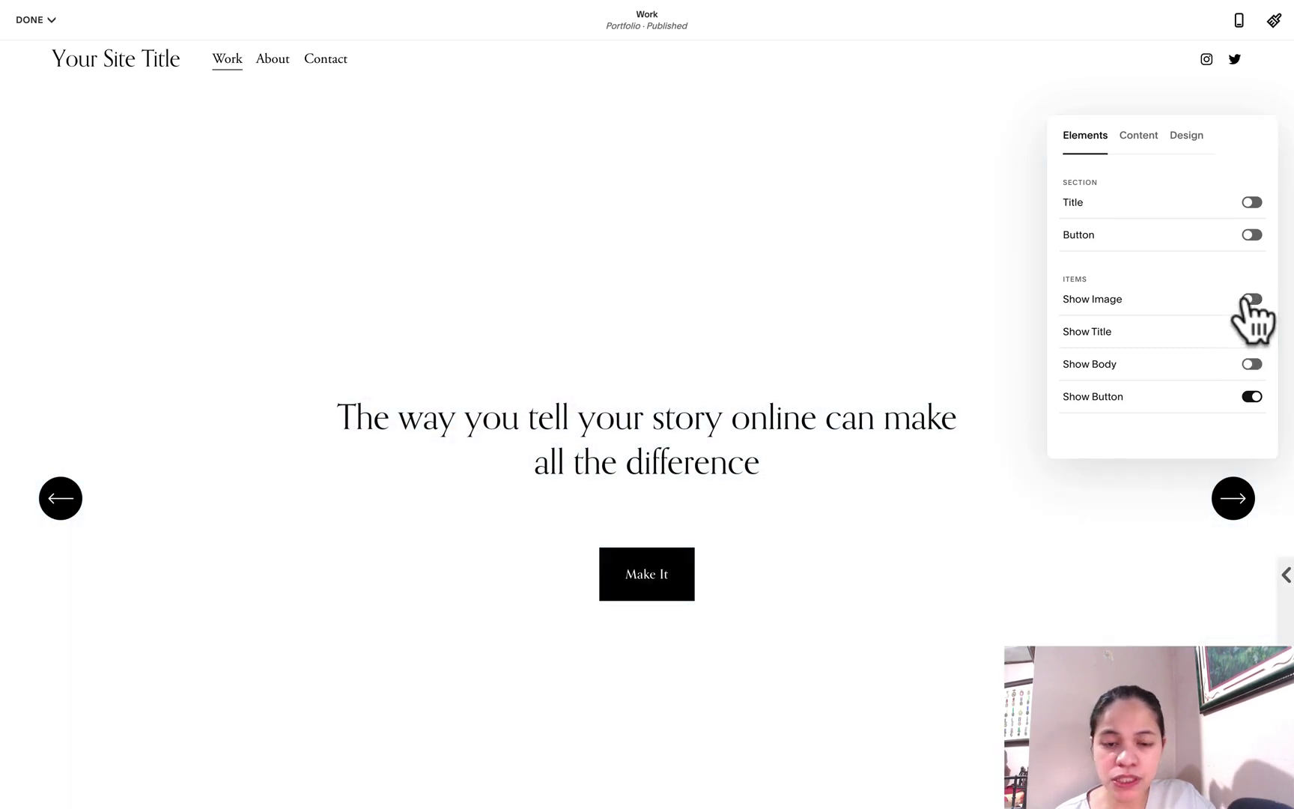
left_click(1235, 504)
left_click(1235, 503)
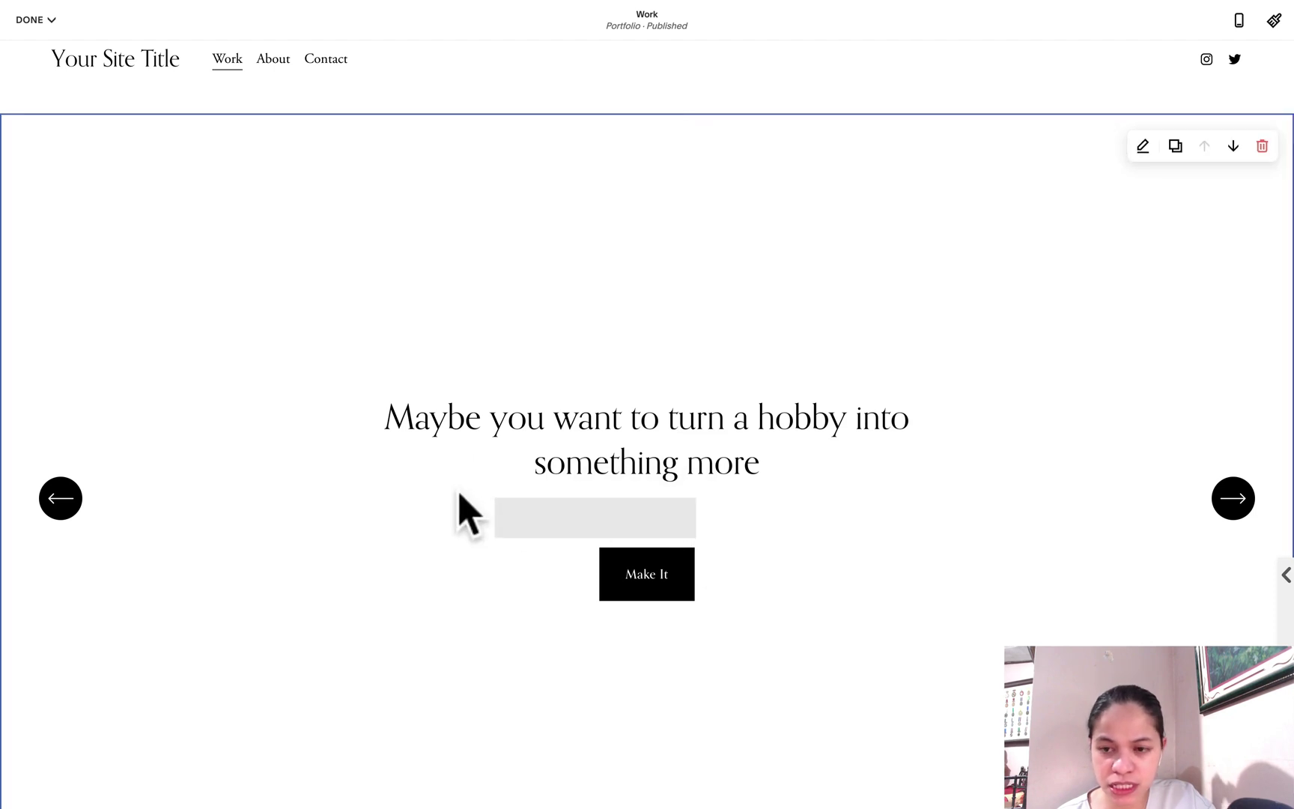
left_click(1223, 517)
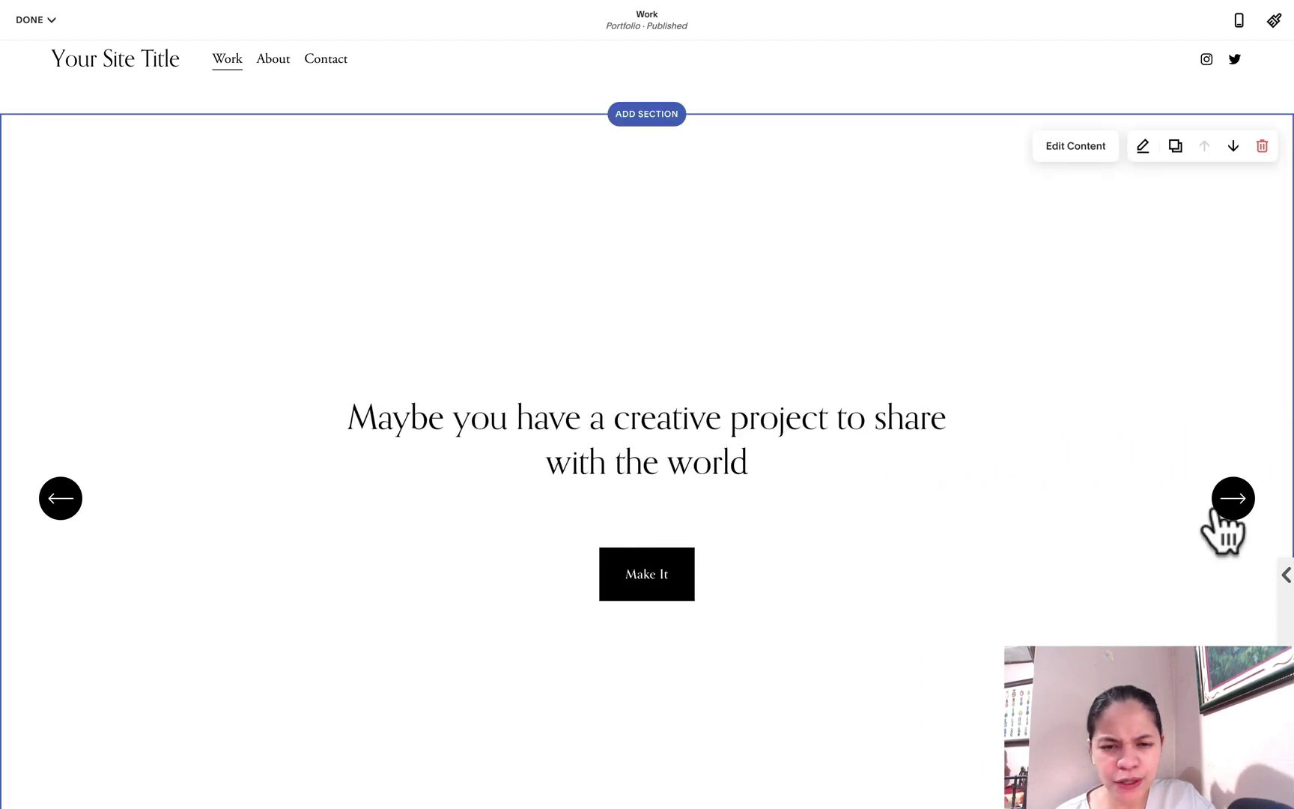
left_click(1229, 504)
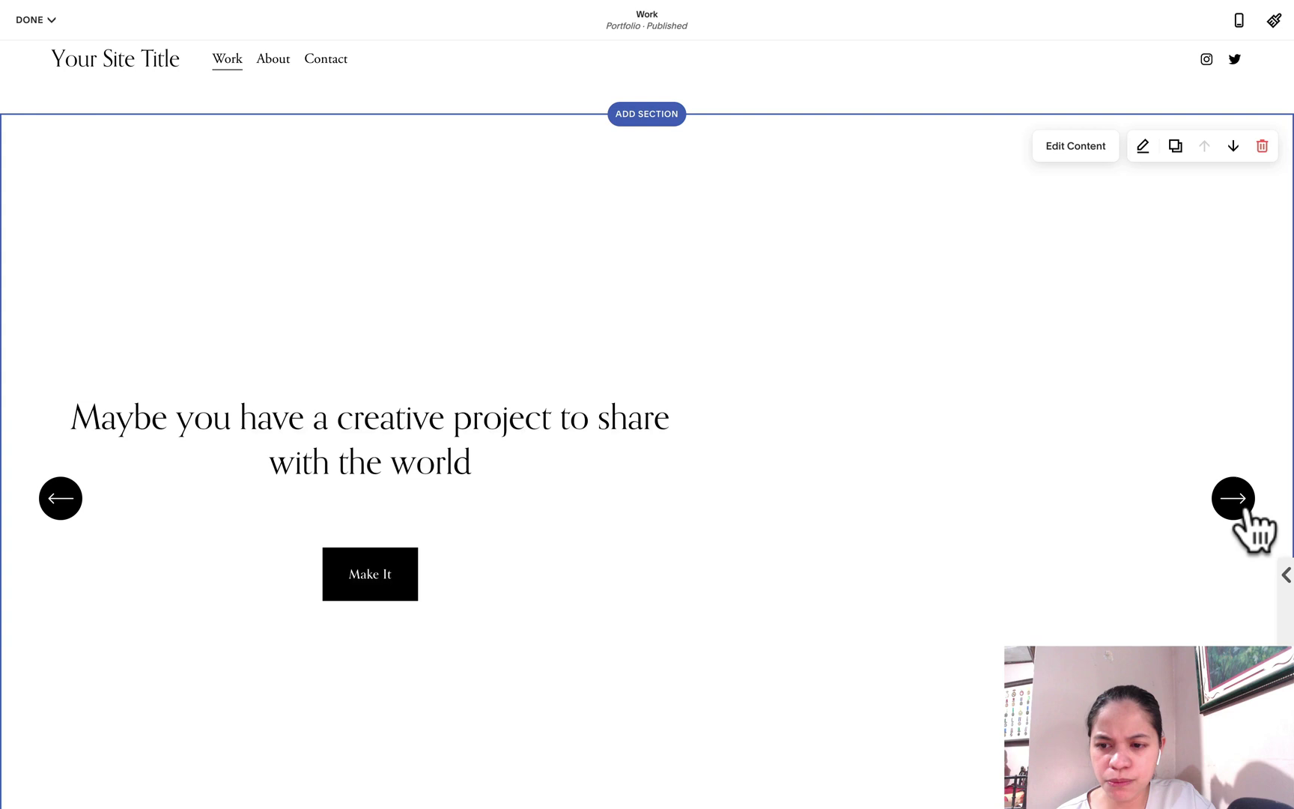
left_click(1244, 512)
left_click(1246, 516)
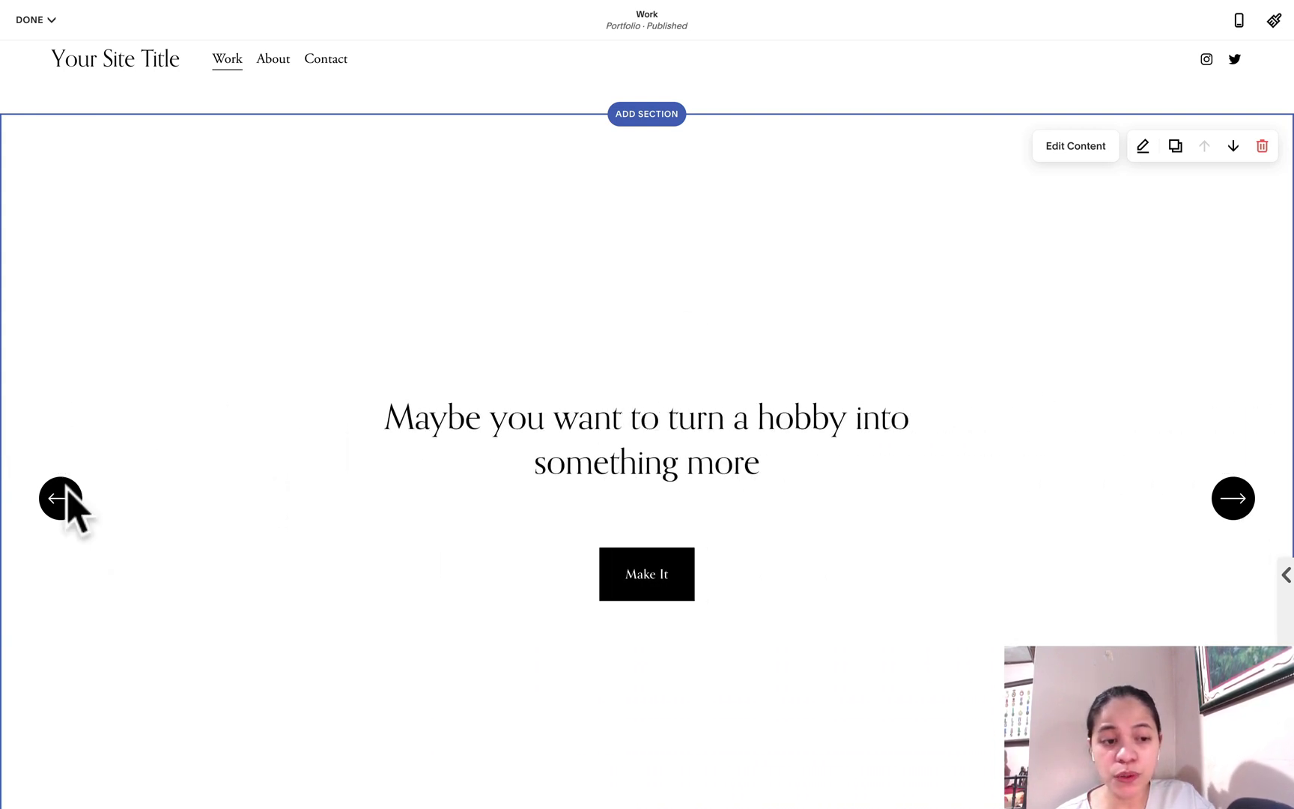
Review the carousel item list, then switch Show Image on in the Elements options.
left_click(1143, 146)
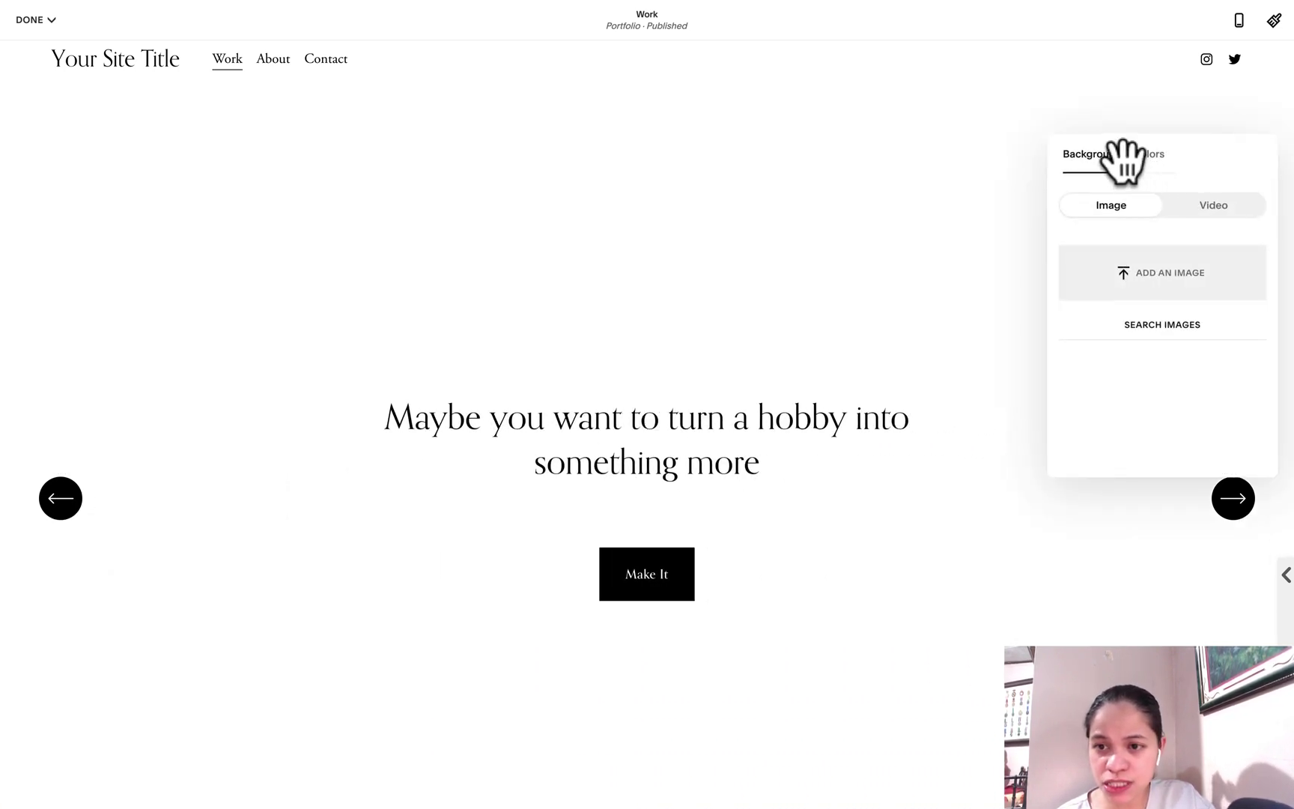
left_click(996, 200)
left_click(1067, 147)
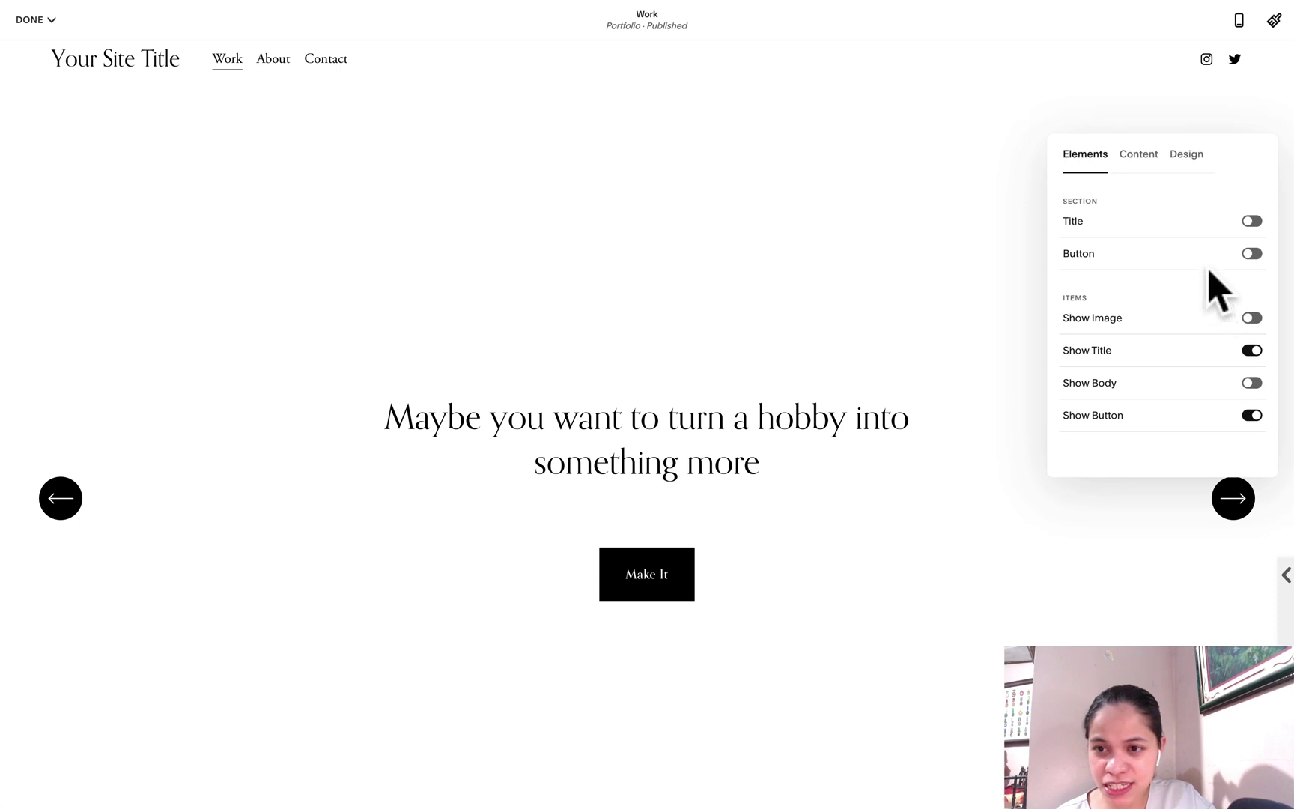
left_click(1151, 157)
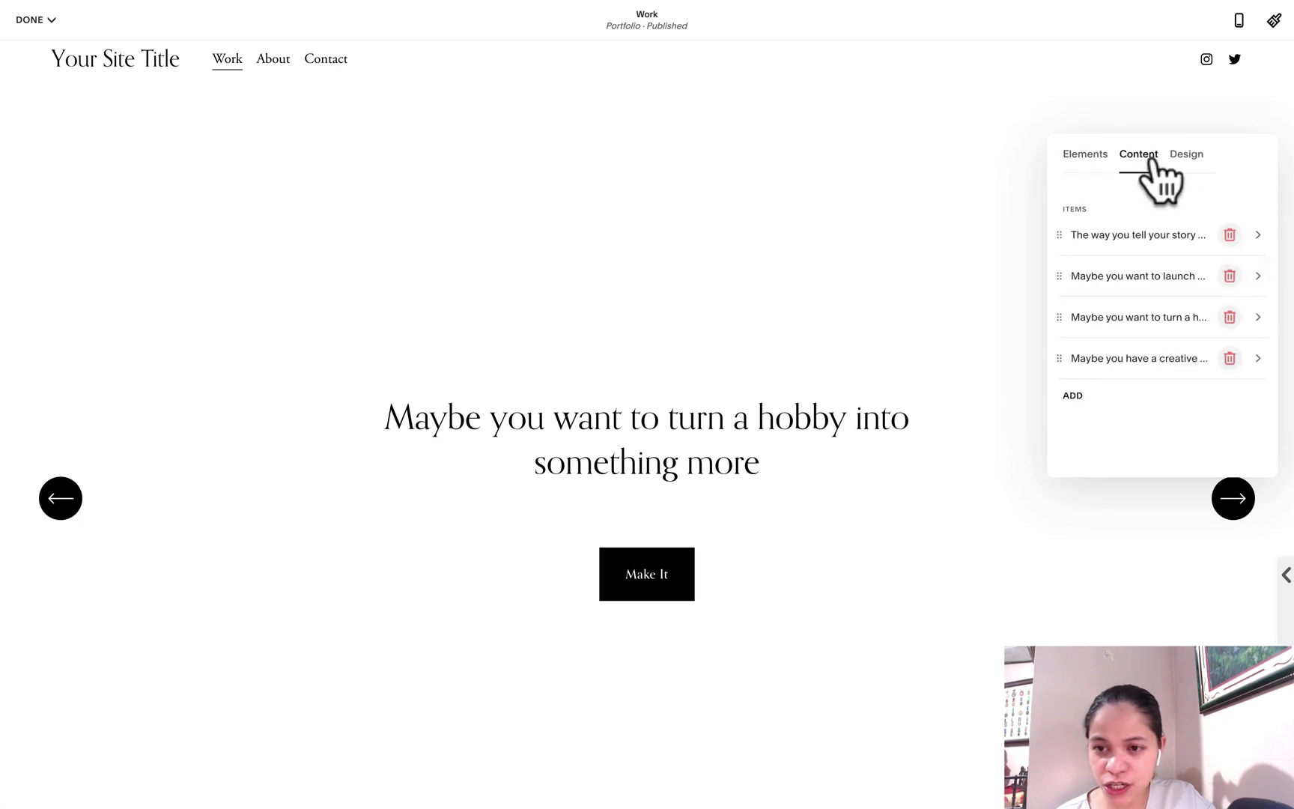
left_click(1150, 234)
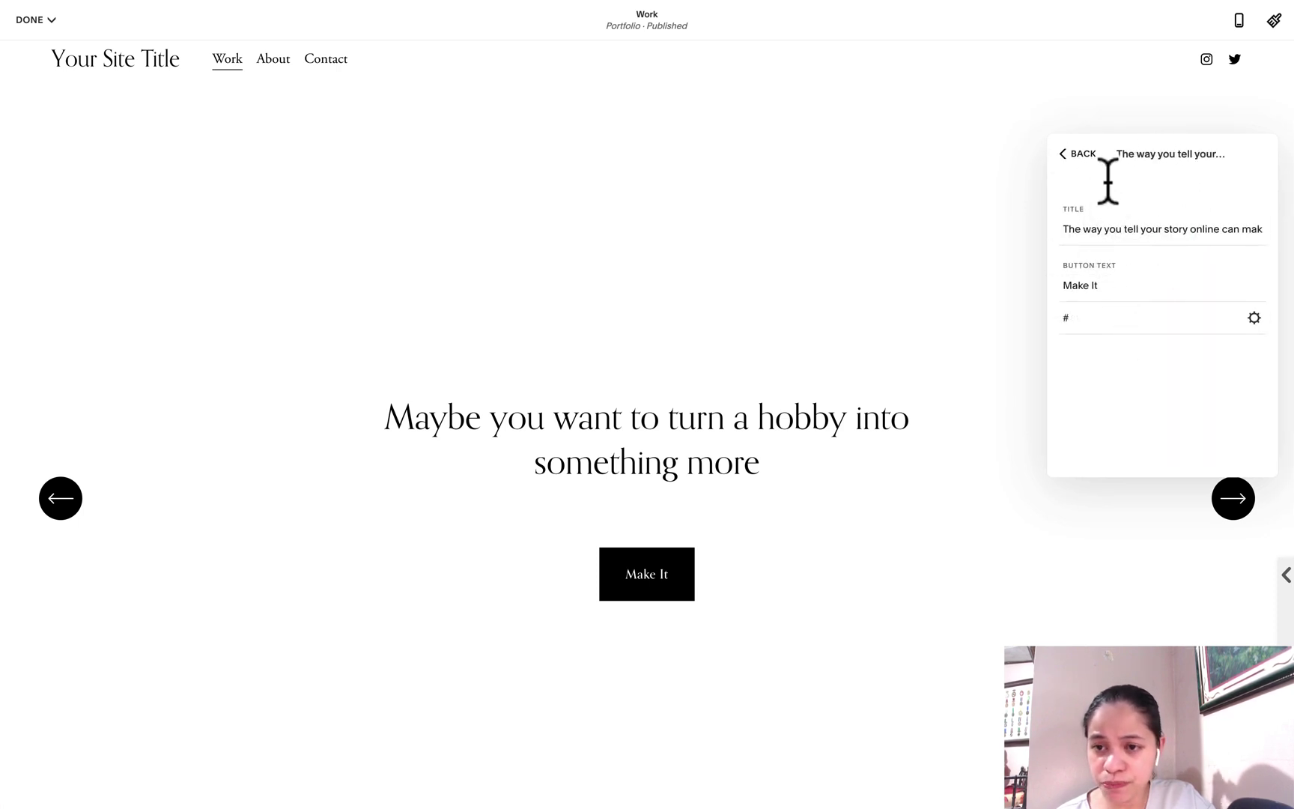
left_click(1077, 154)
left_click(1079, 155)
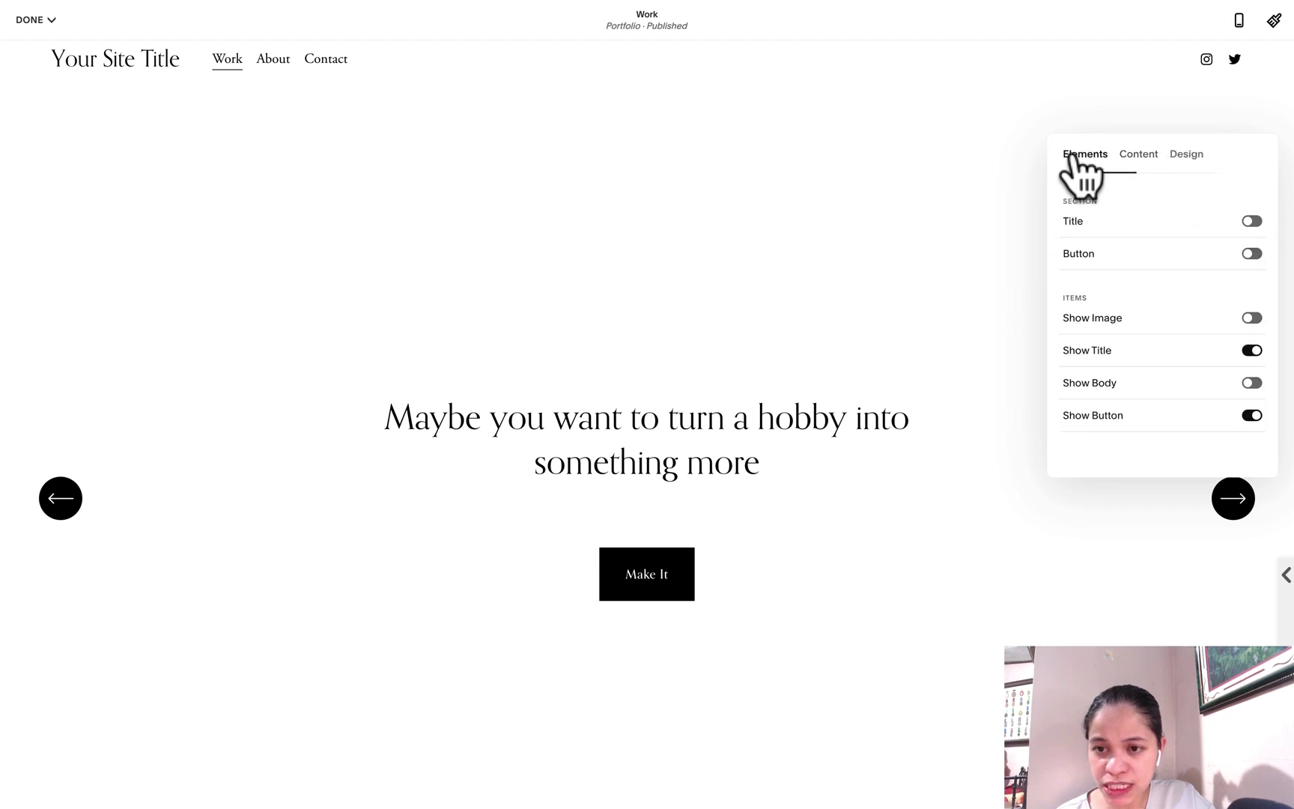
left_click(1251, 319)
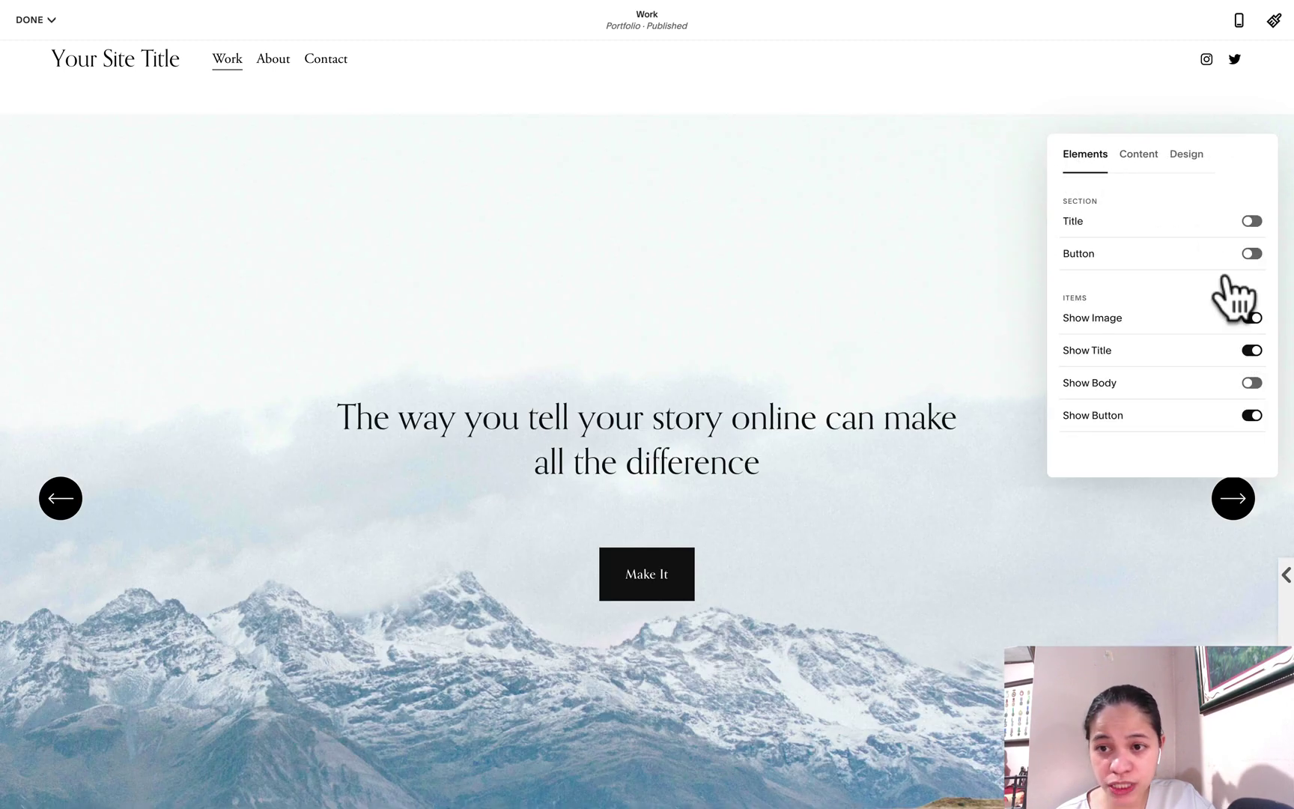
Inspect the first slide's details and its button link, then return to the items list.
left_click(1139, 155)
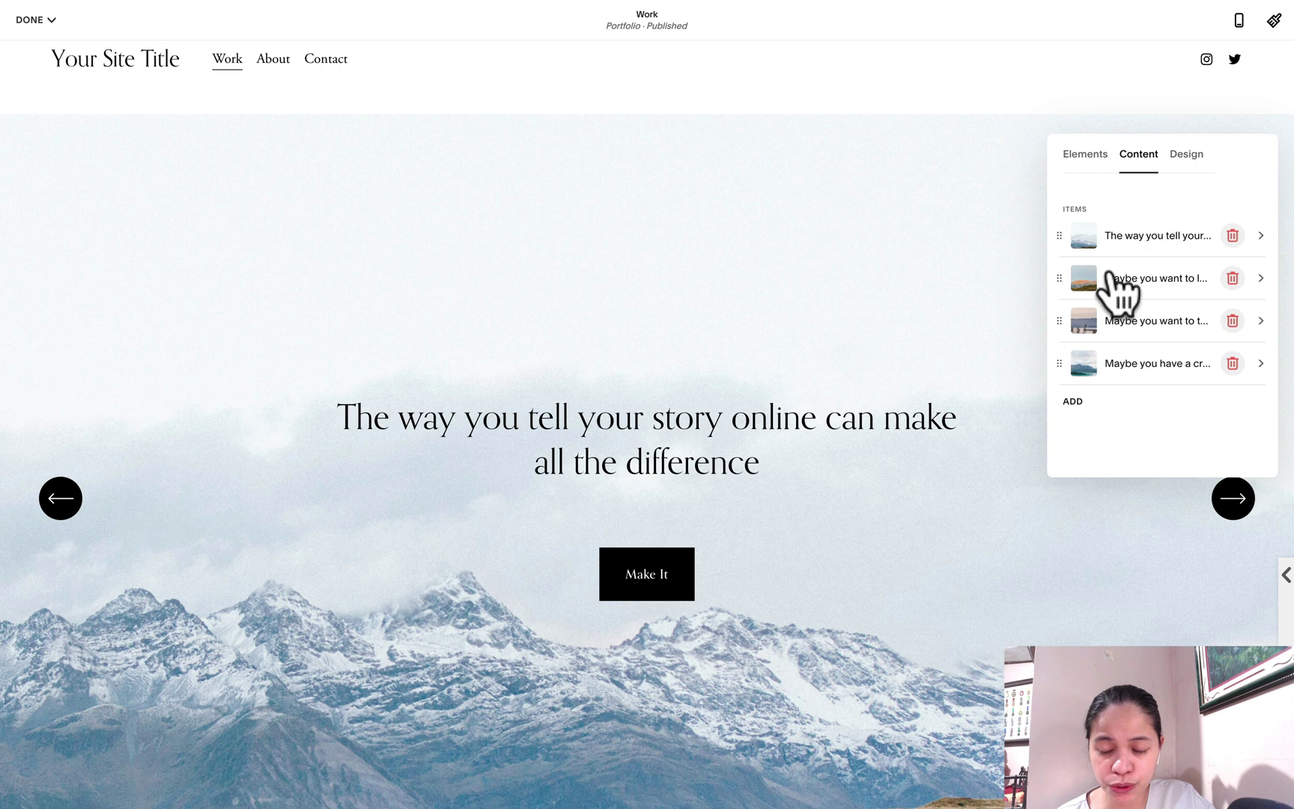
left_click(1135, 237)
scroll(1169, 270, "down", 3)
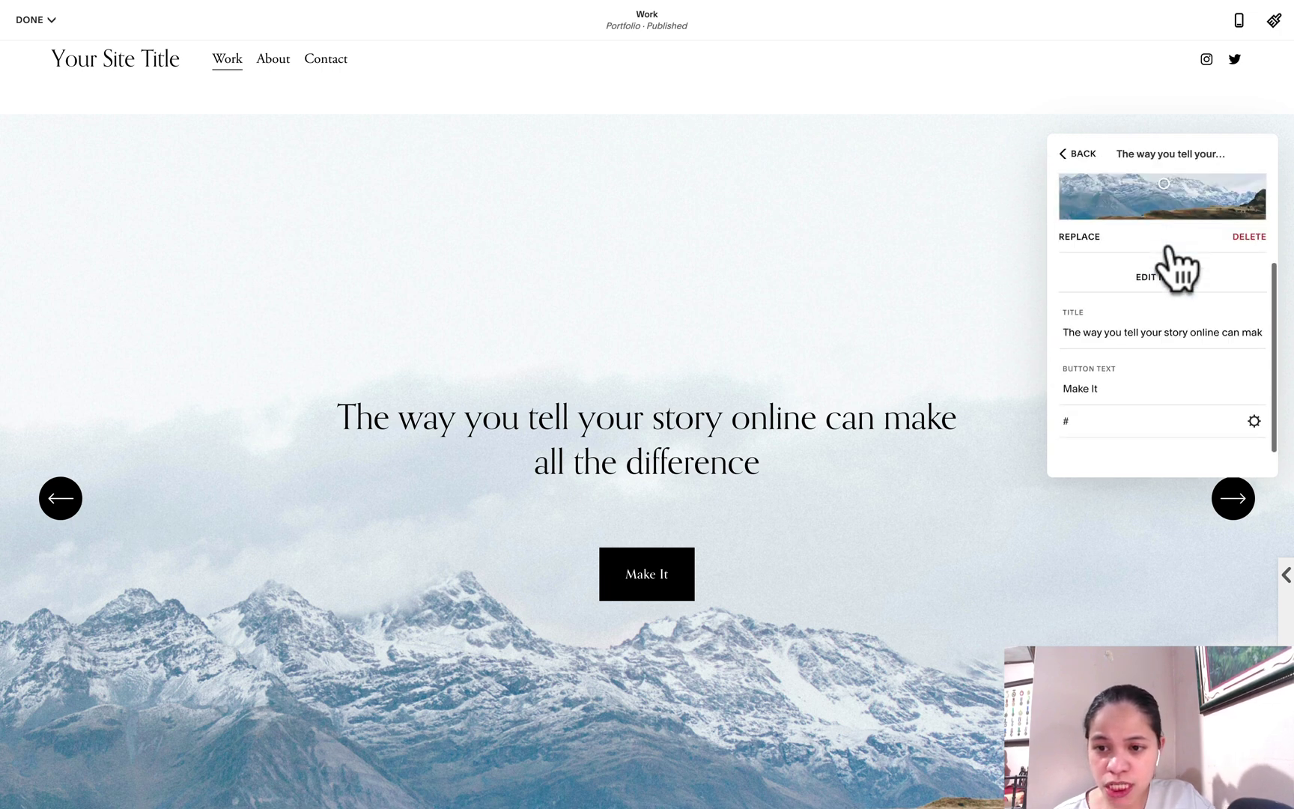
scroll(1170, 266, "up", 2)
scroll(1173, 269, "down", 2)
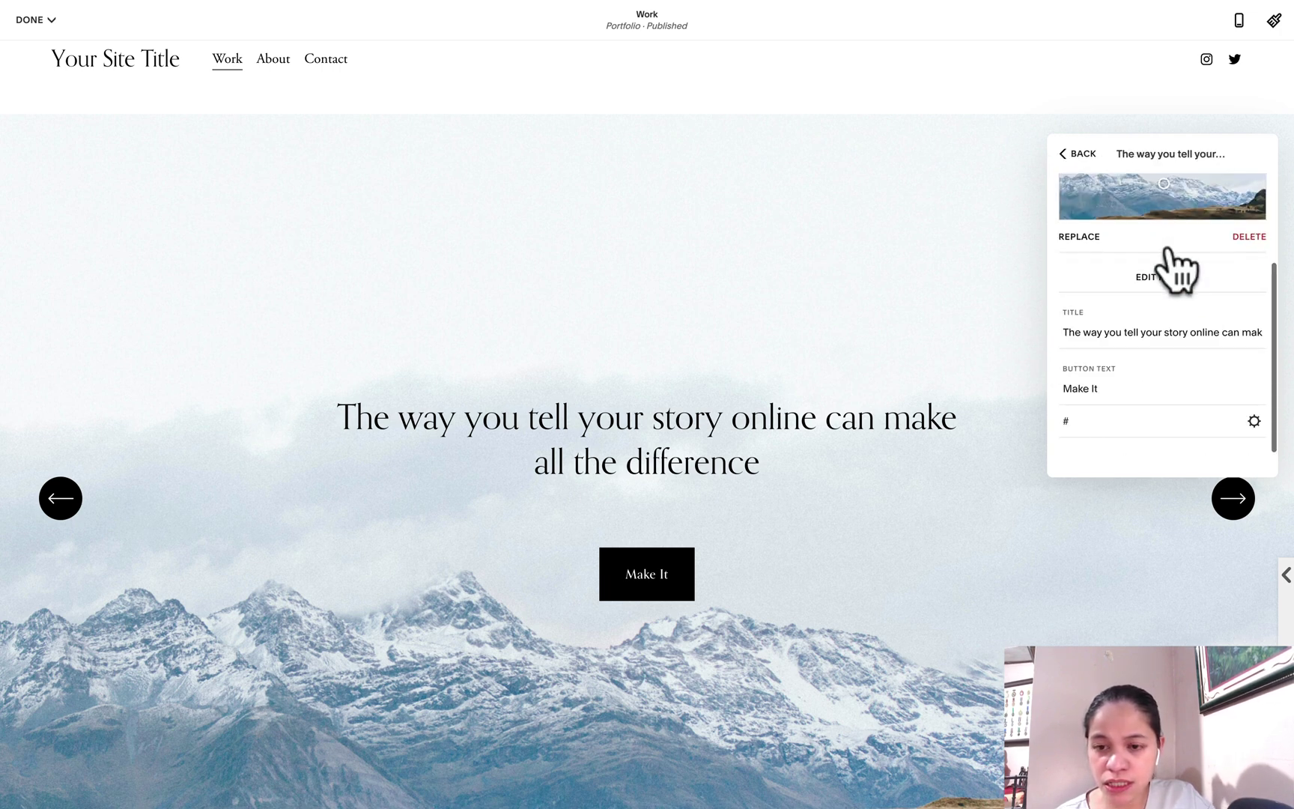
left_click(1064, 416)
left_click_drag(1065, 416, 1090, 421)
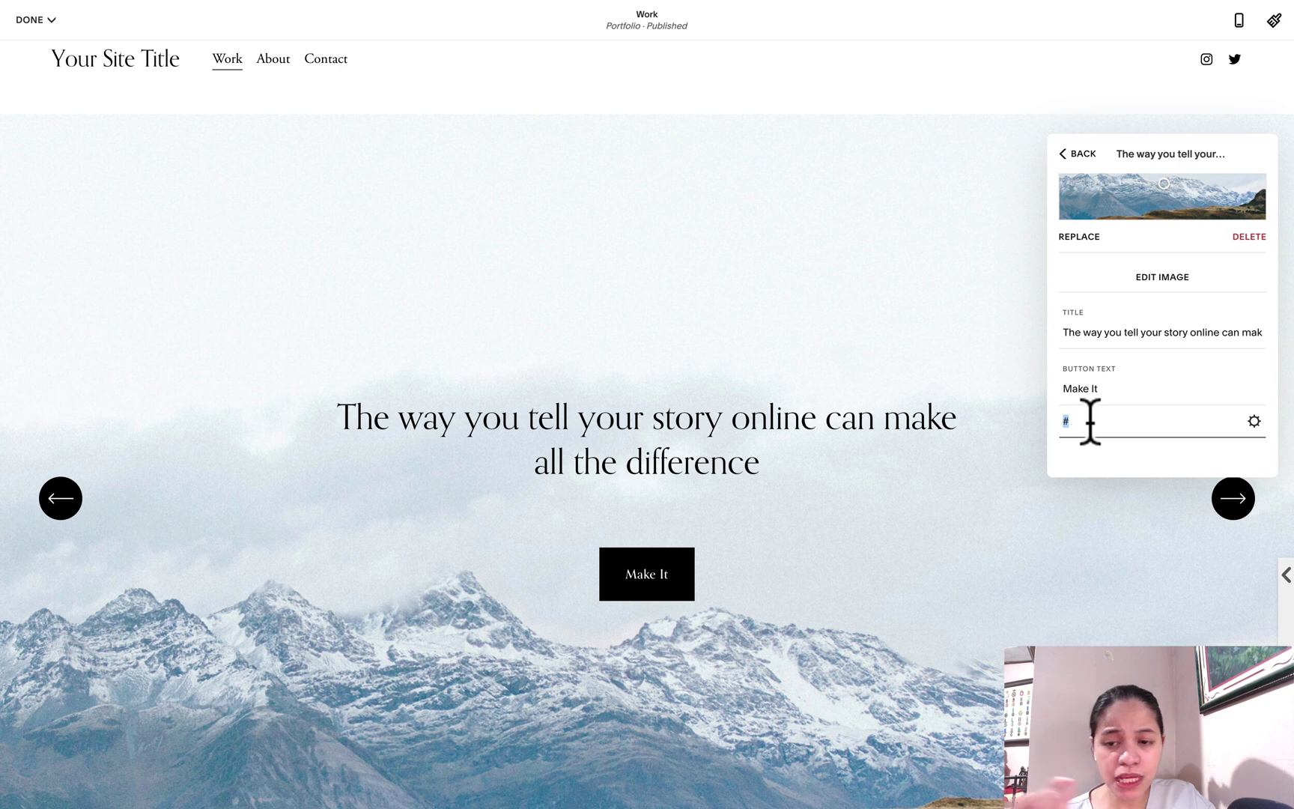
left_click(1060, 154)
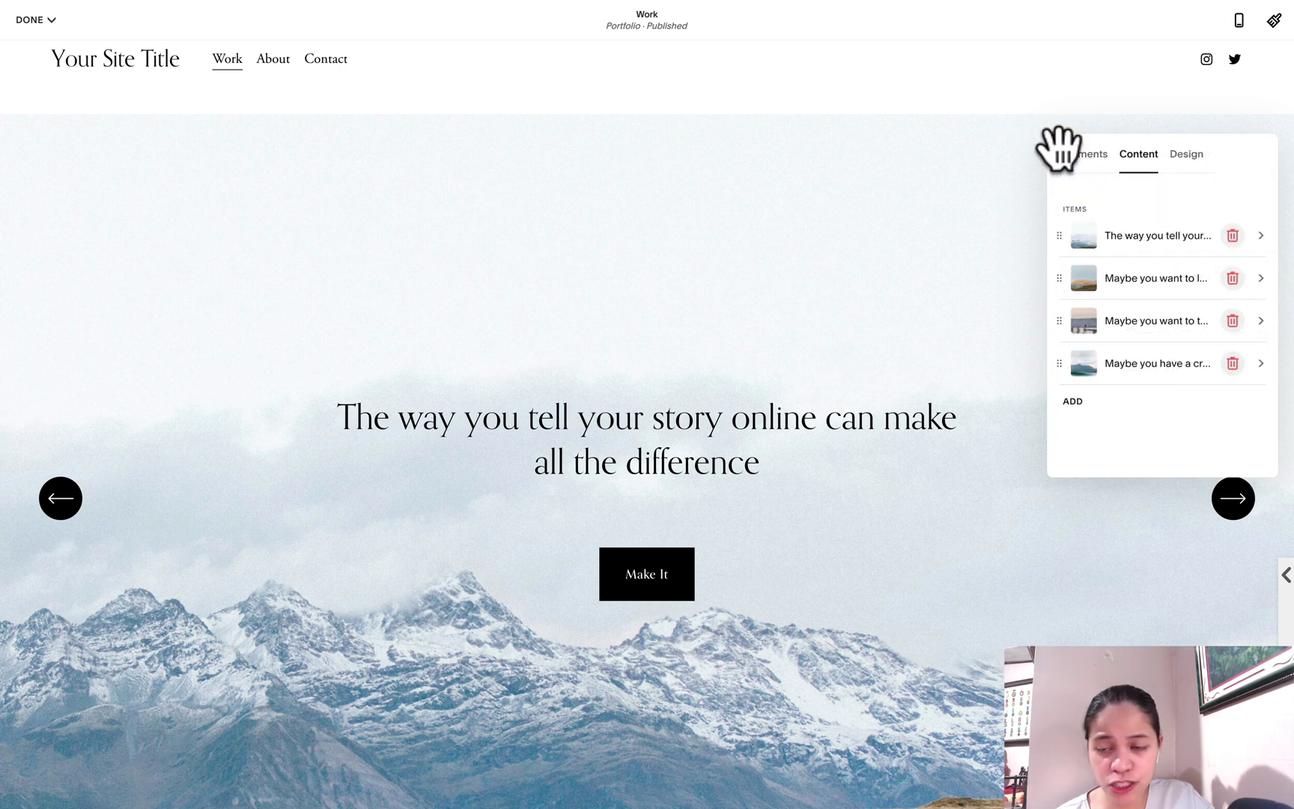
Try Layout Width Full and Inset in Design, then restore Full Bleed.
left_click(1185, 160)
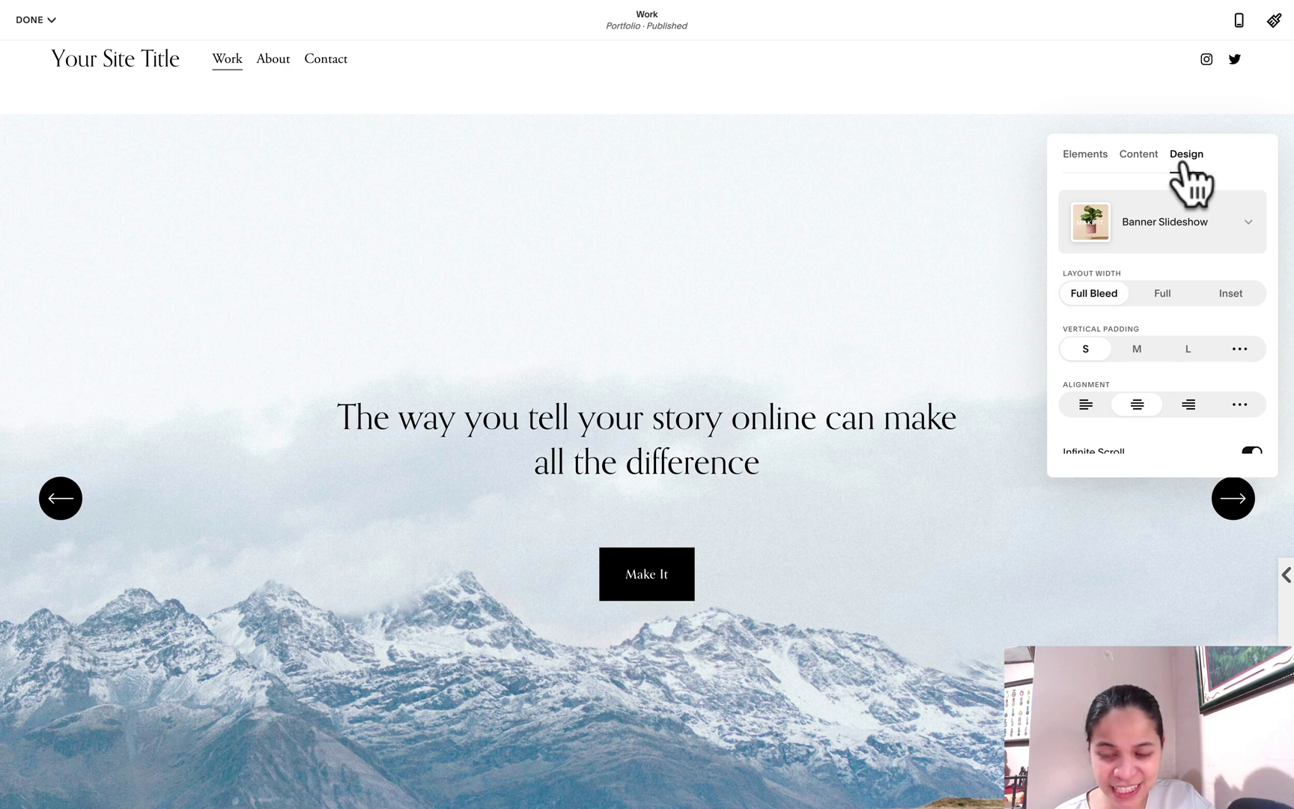
right_click(1158, 263)
left_click(1194, 269)
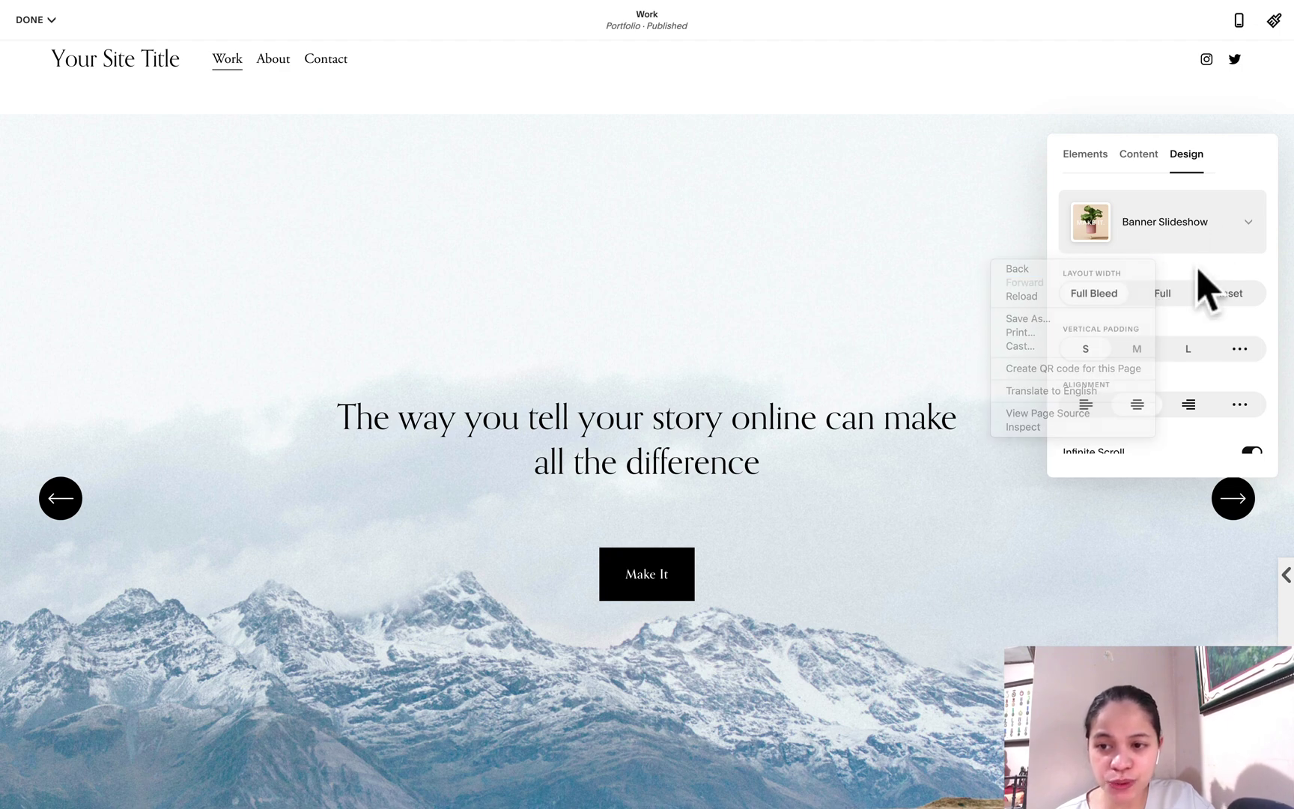
left_click(1175, 294)
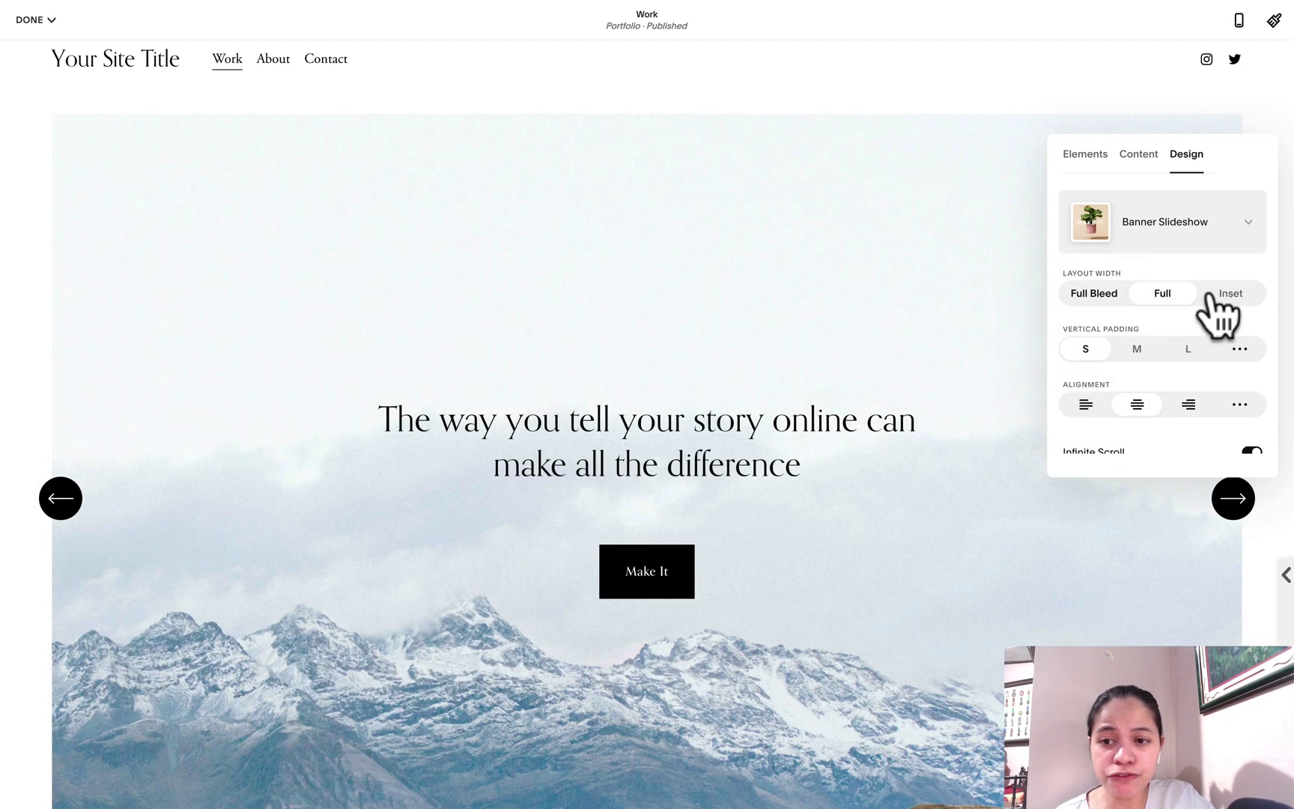
left_click(1231, 295)
left_click(1092, 294)
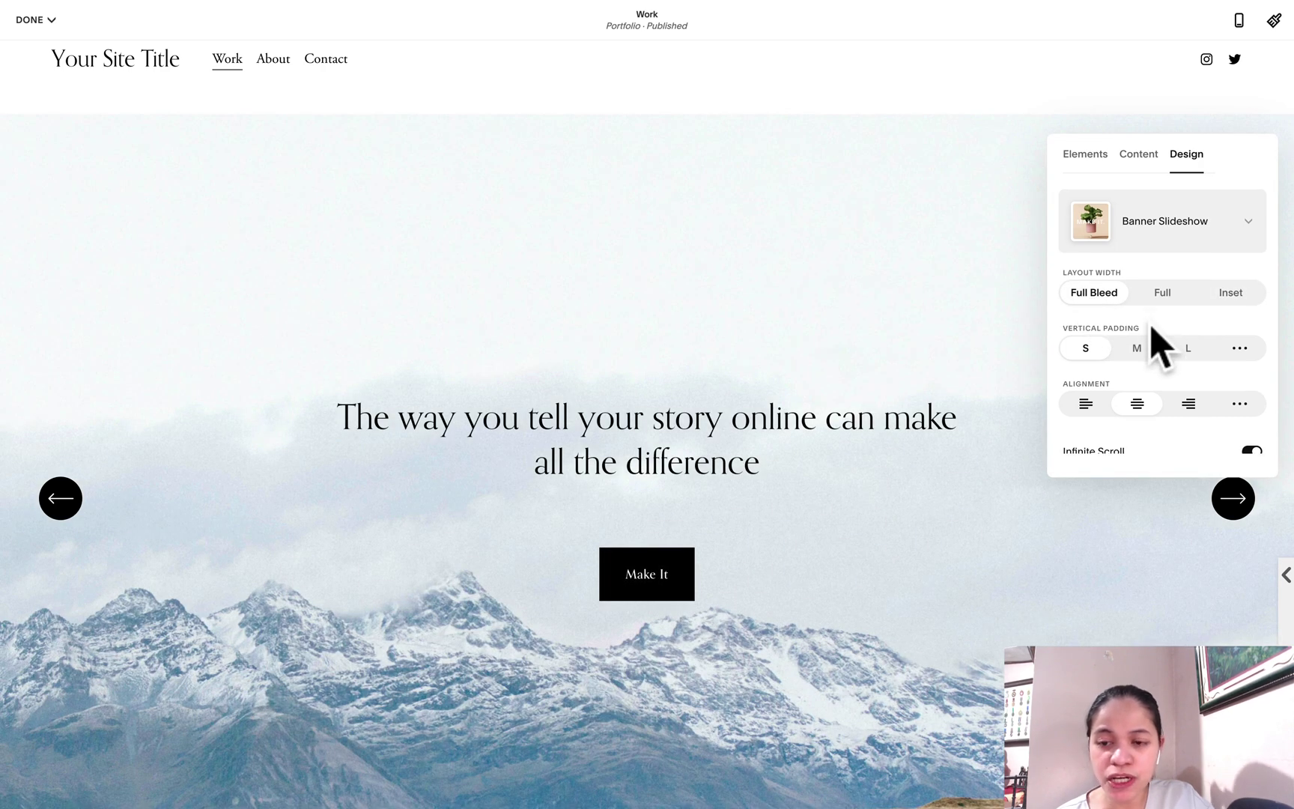
scroll(1157, 346, "down", 2)
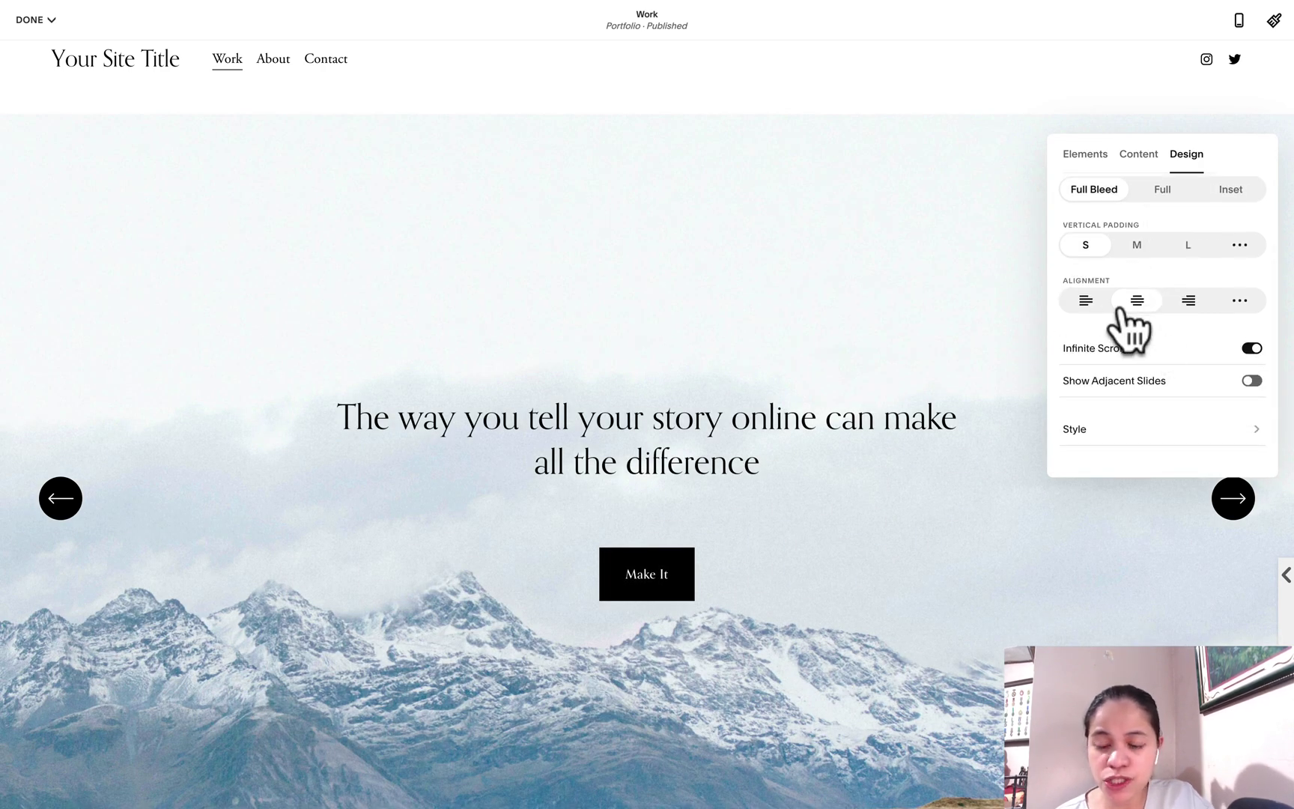
Turn on Show Adjacent Slides and preview it through to the creative project slide.
left_click(1250, 382)
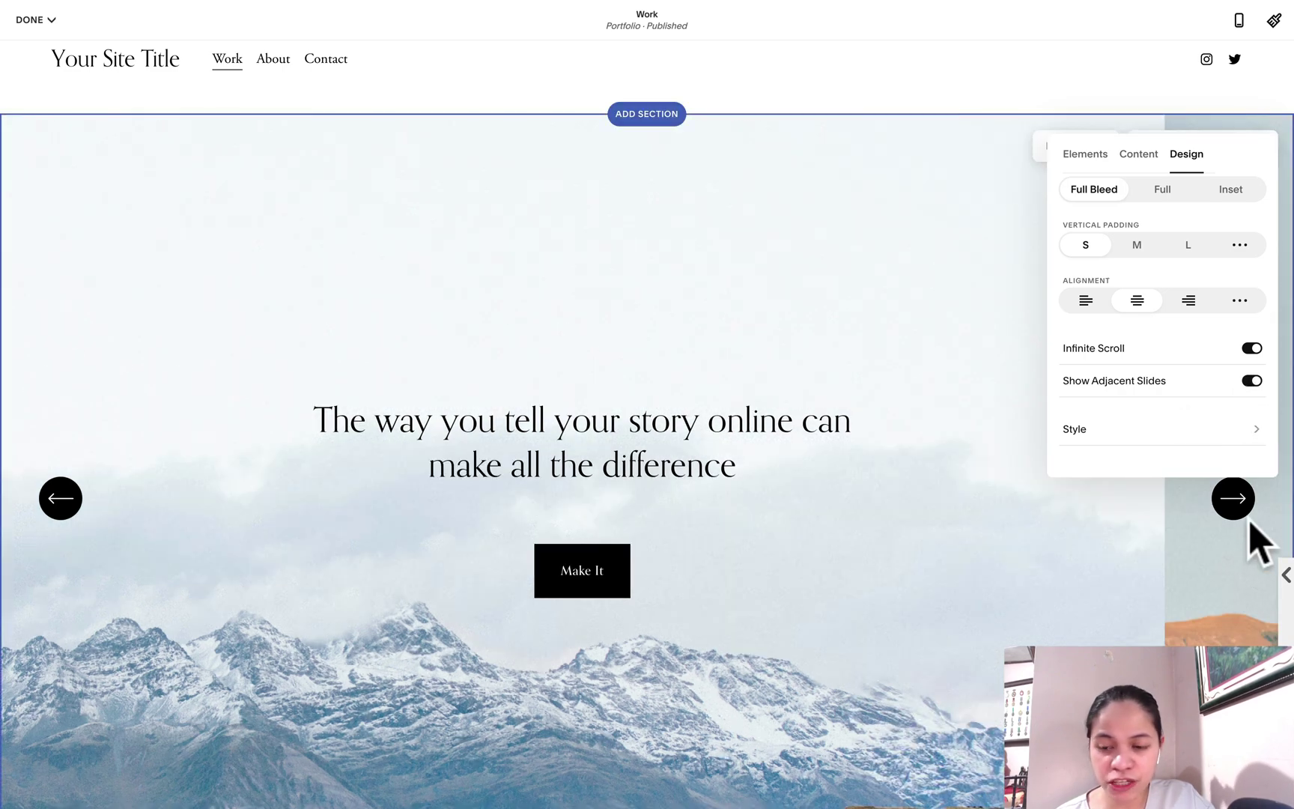
left_click(1233, 511)
left_click(1230, 512)
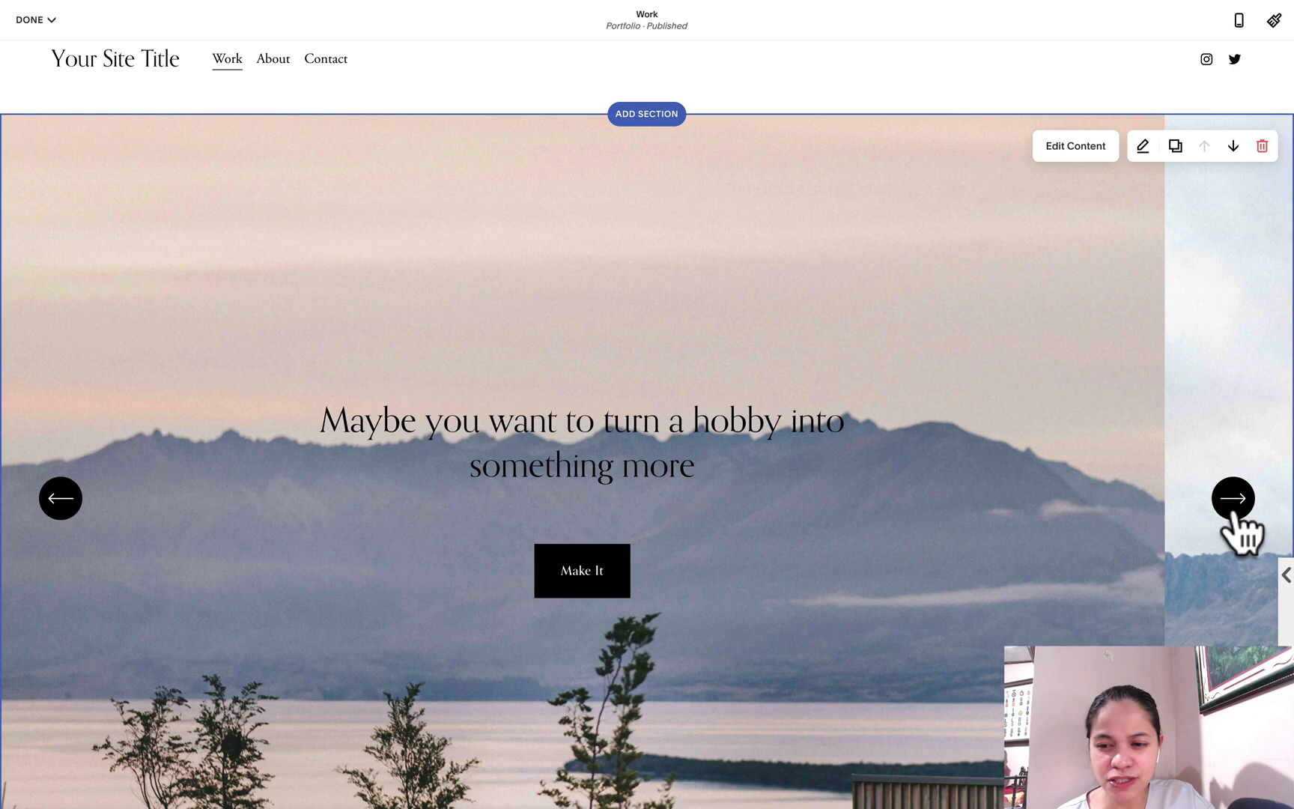
left_click(1235, 517)
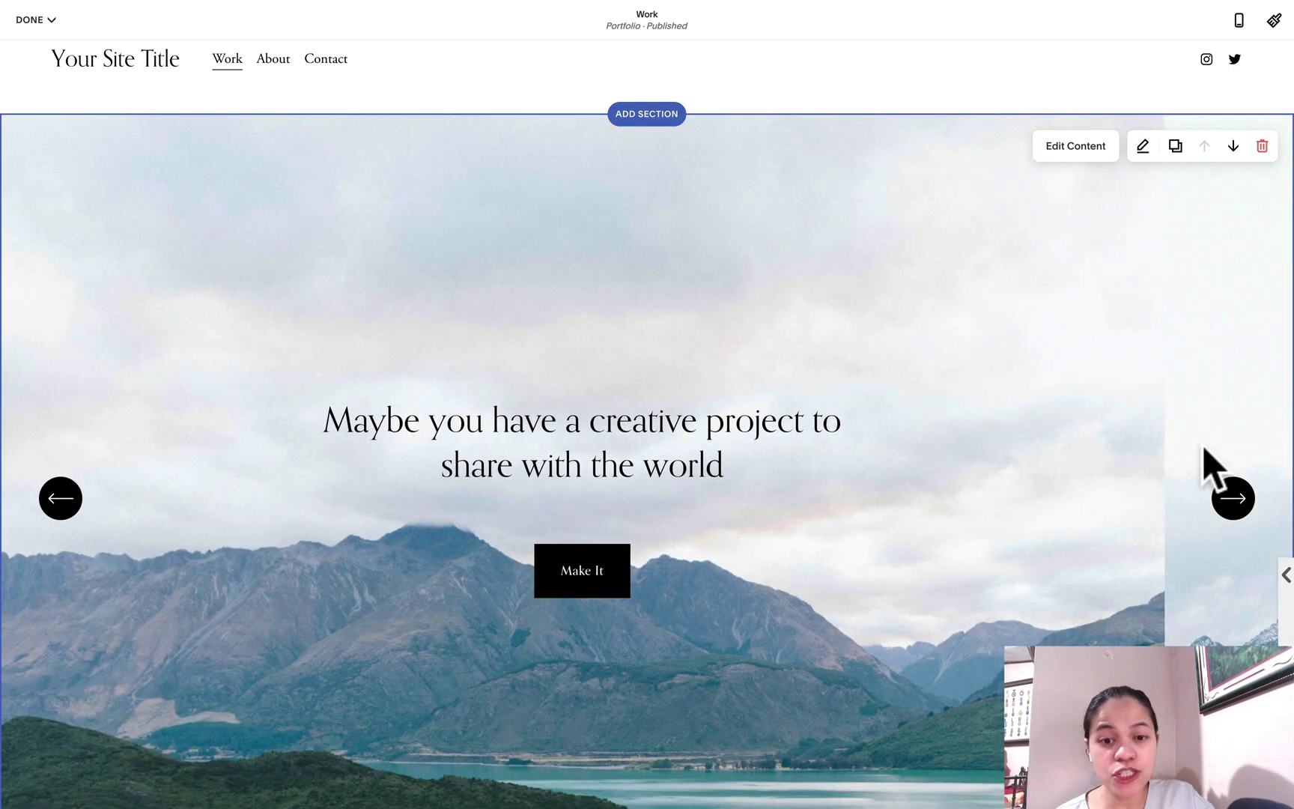
Turn Show Adjacent Slides back off in the slideshow's Design settings.
left_click(1143, 147)
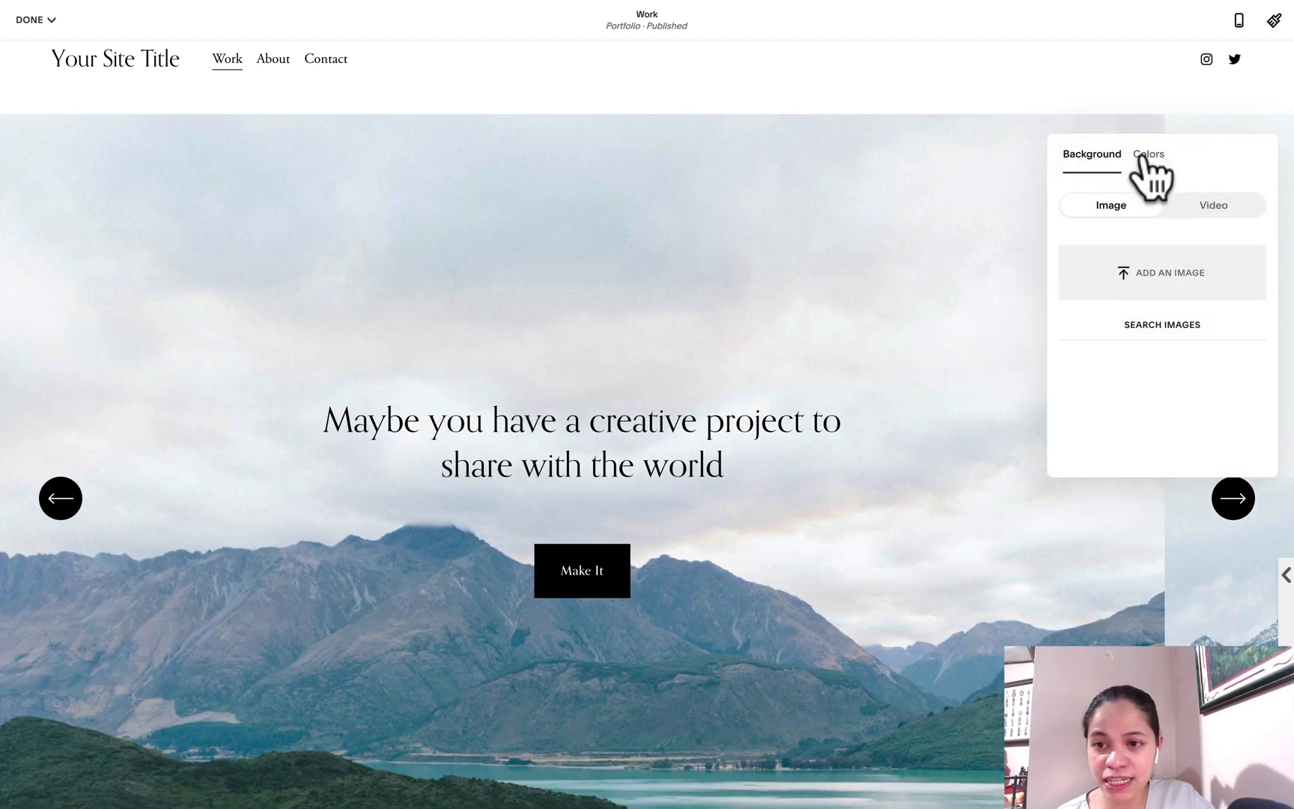
left_click(962, 211)
left_click(1055, 161)
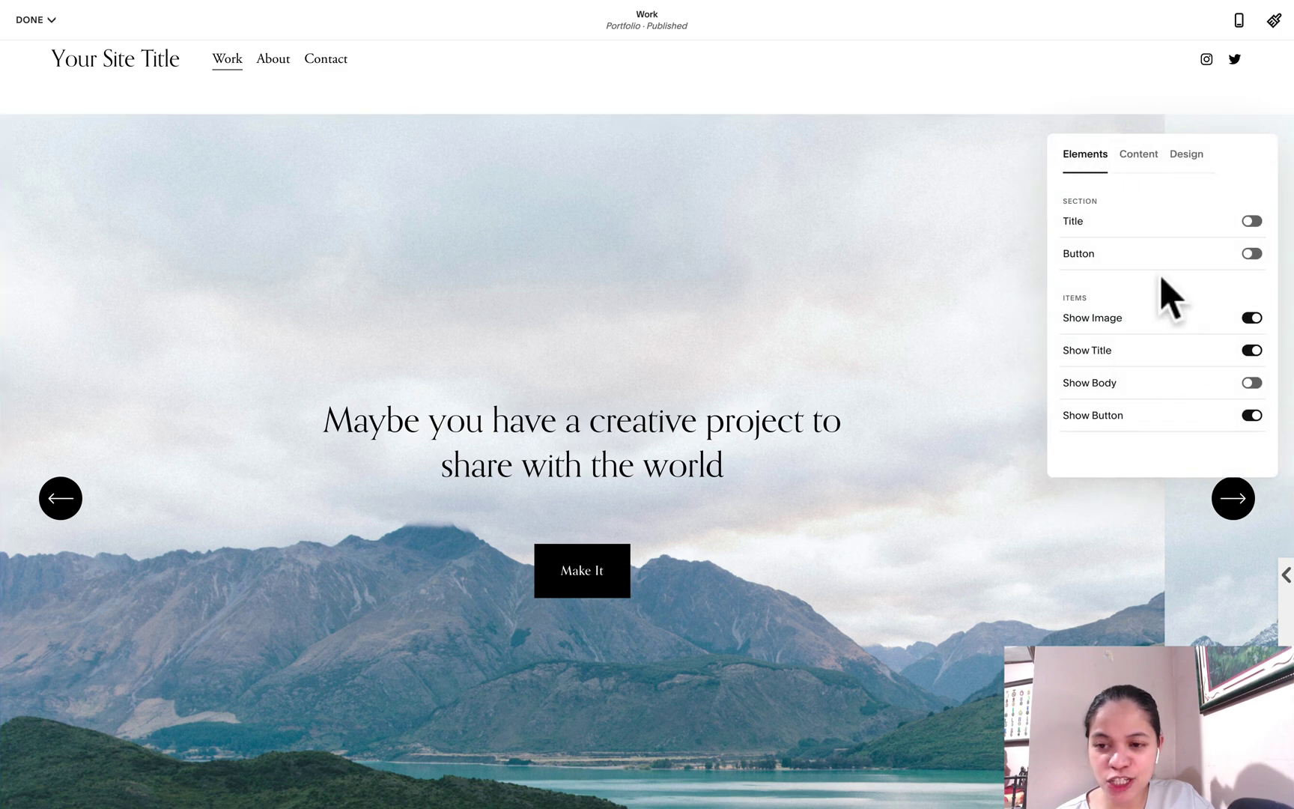
left_click(1183, 155)
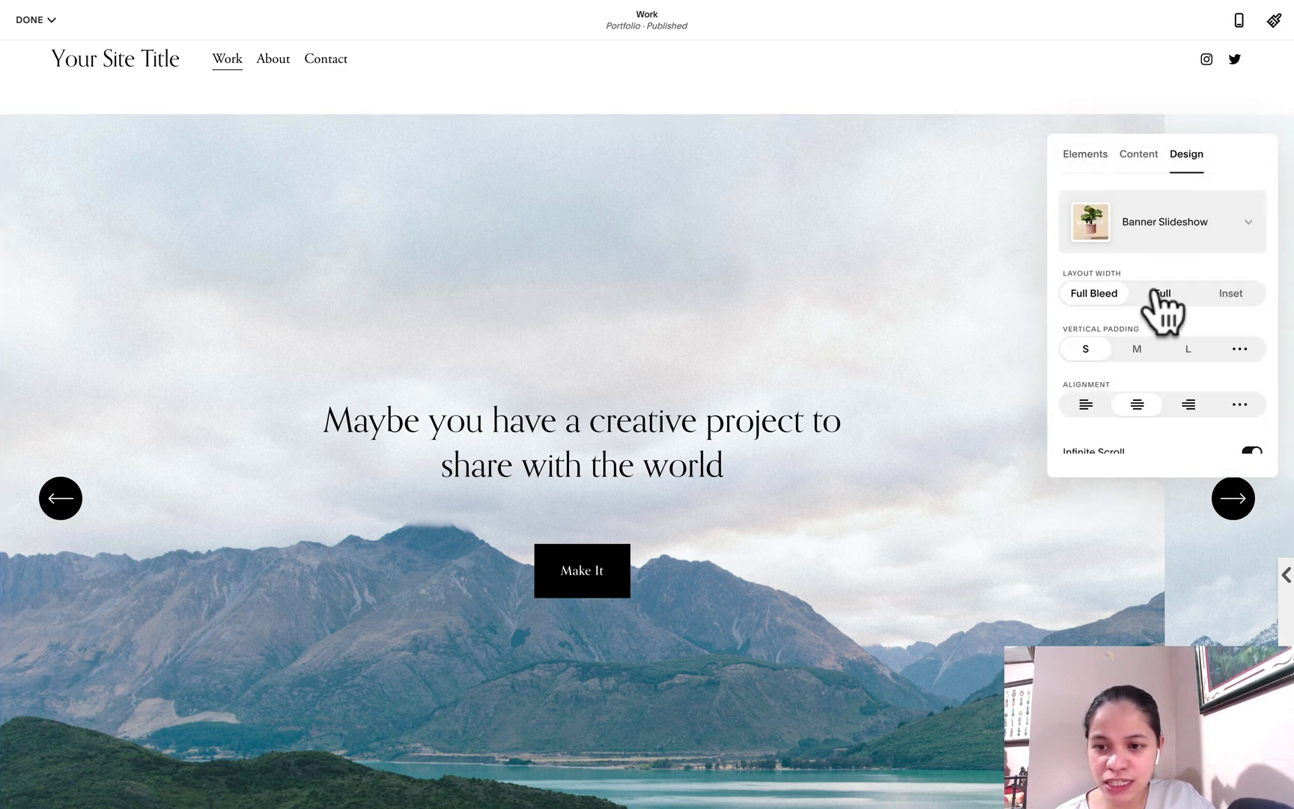
scroll(1161, 303, "down", 3)
left_click(1251, 357)
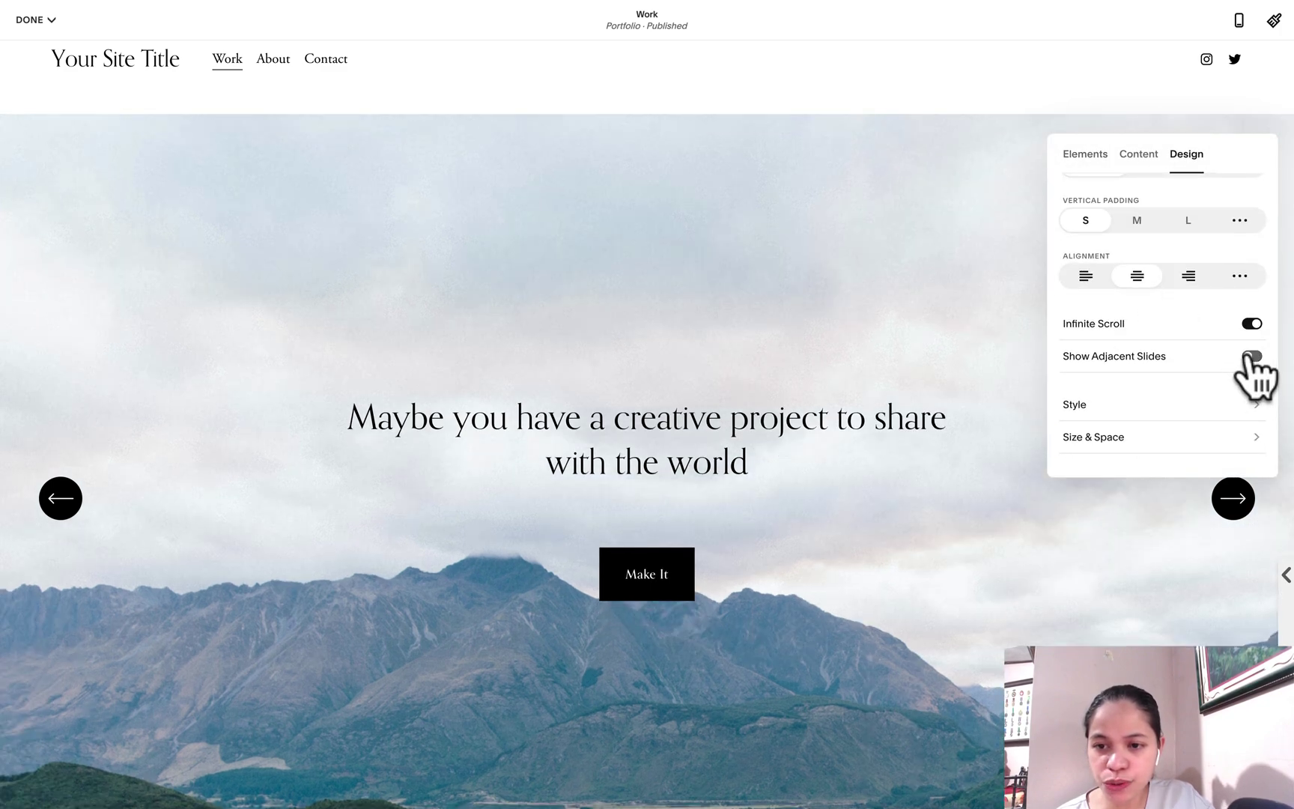
Try small, medium and large slide text sizes, and set Navigation Offset to L.
left_click(1121, 408)
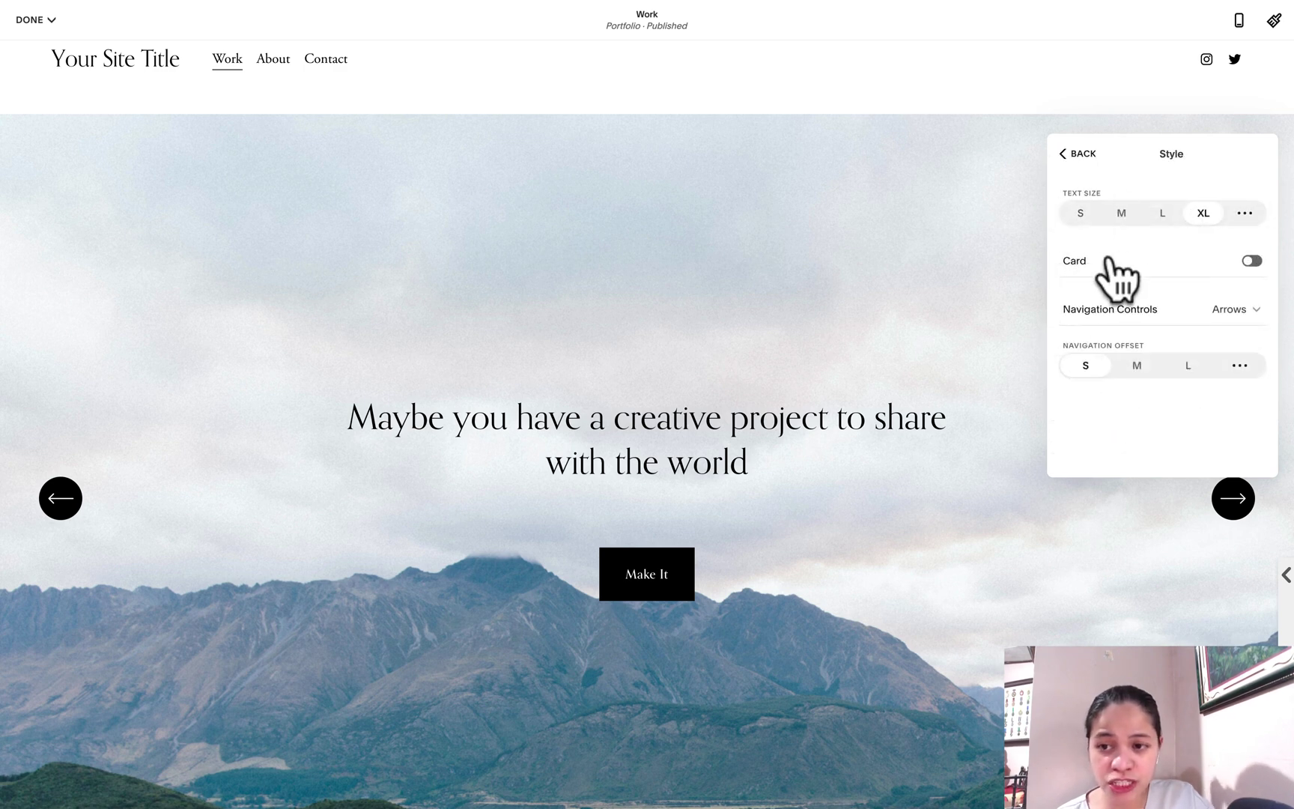
left_click(1081, 217)
left_click(1122, 215)
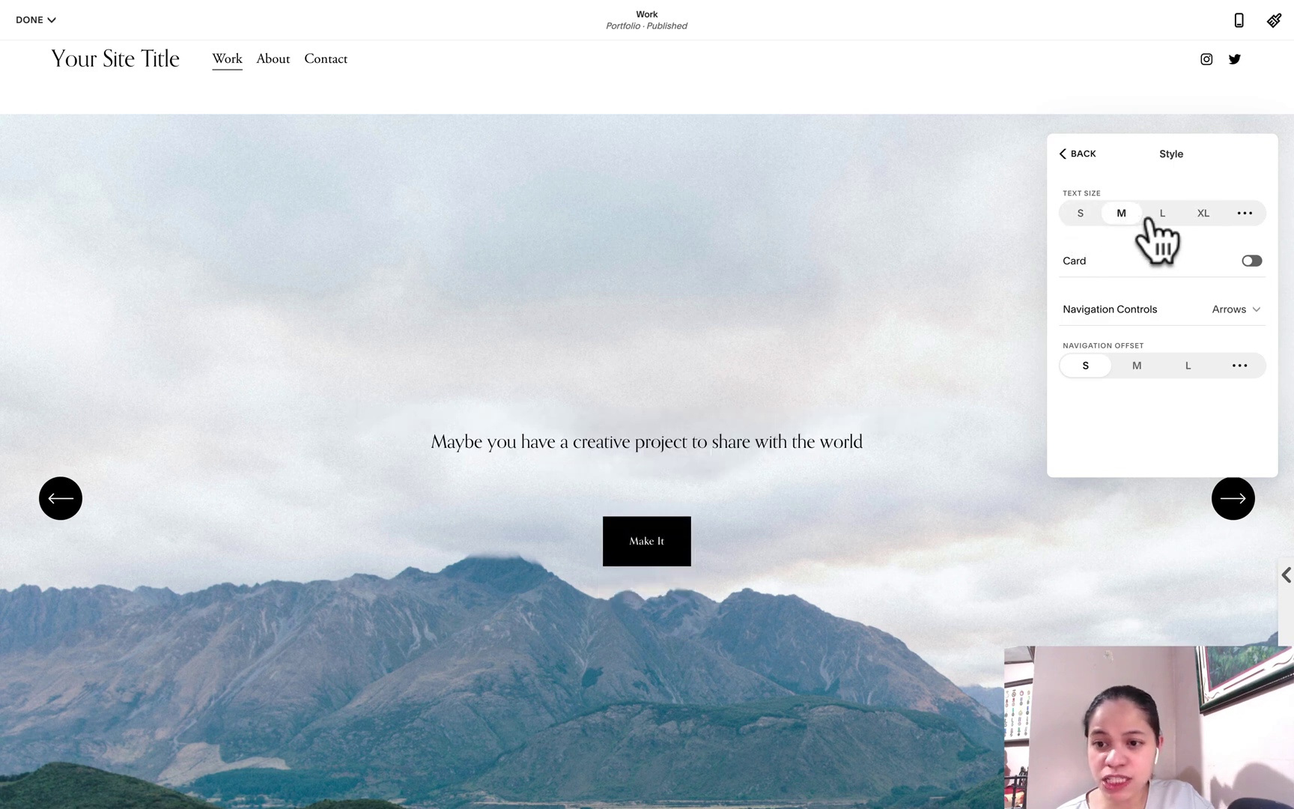
left_click(1157, 217)
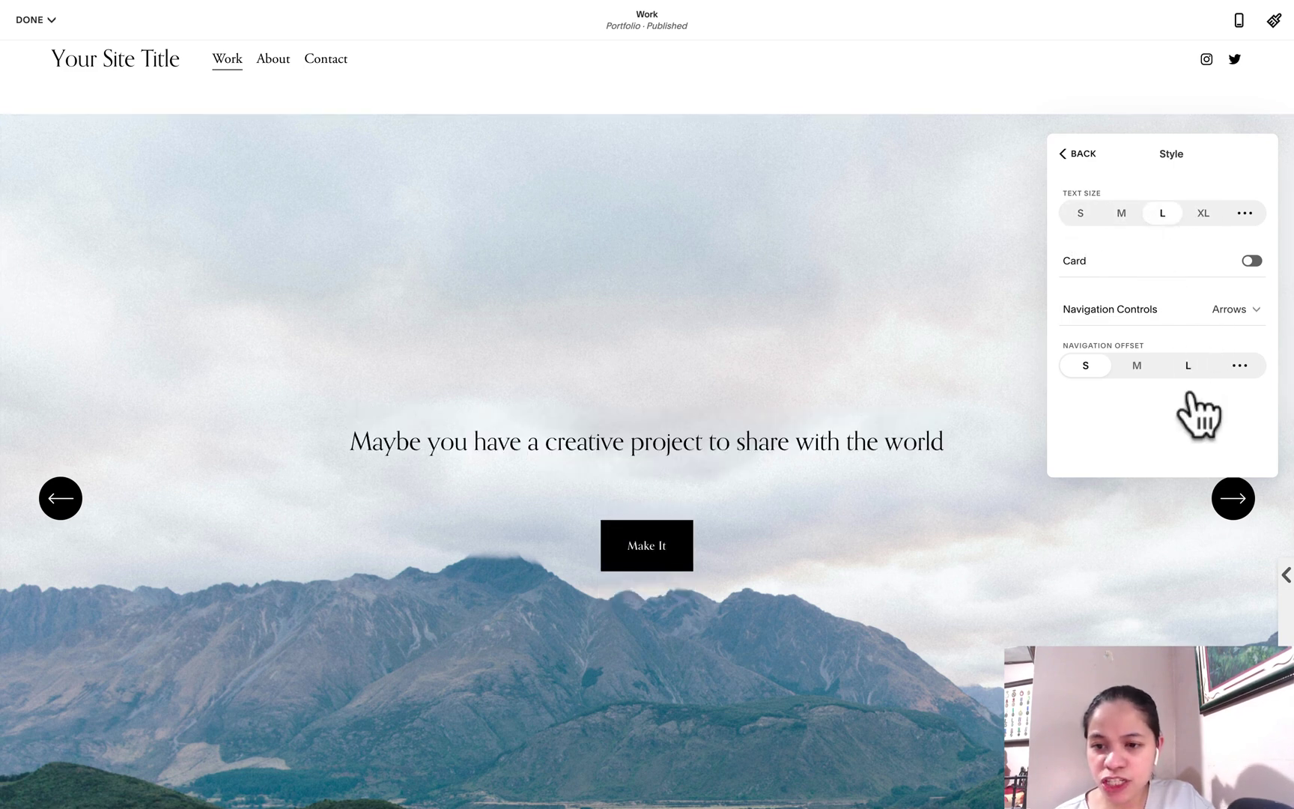
left_click(1136, 367)
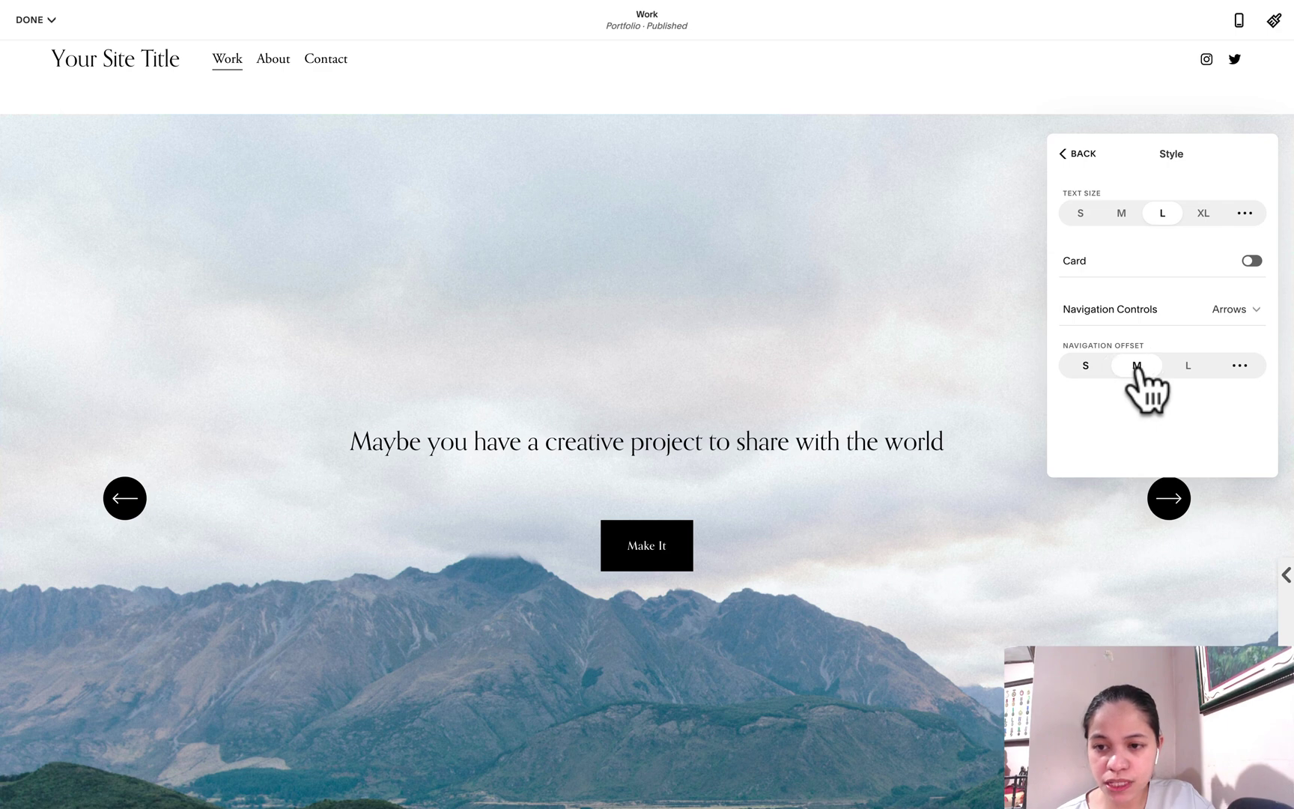
left_click(1187, 367)
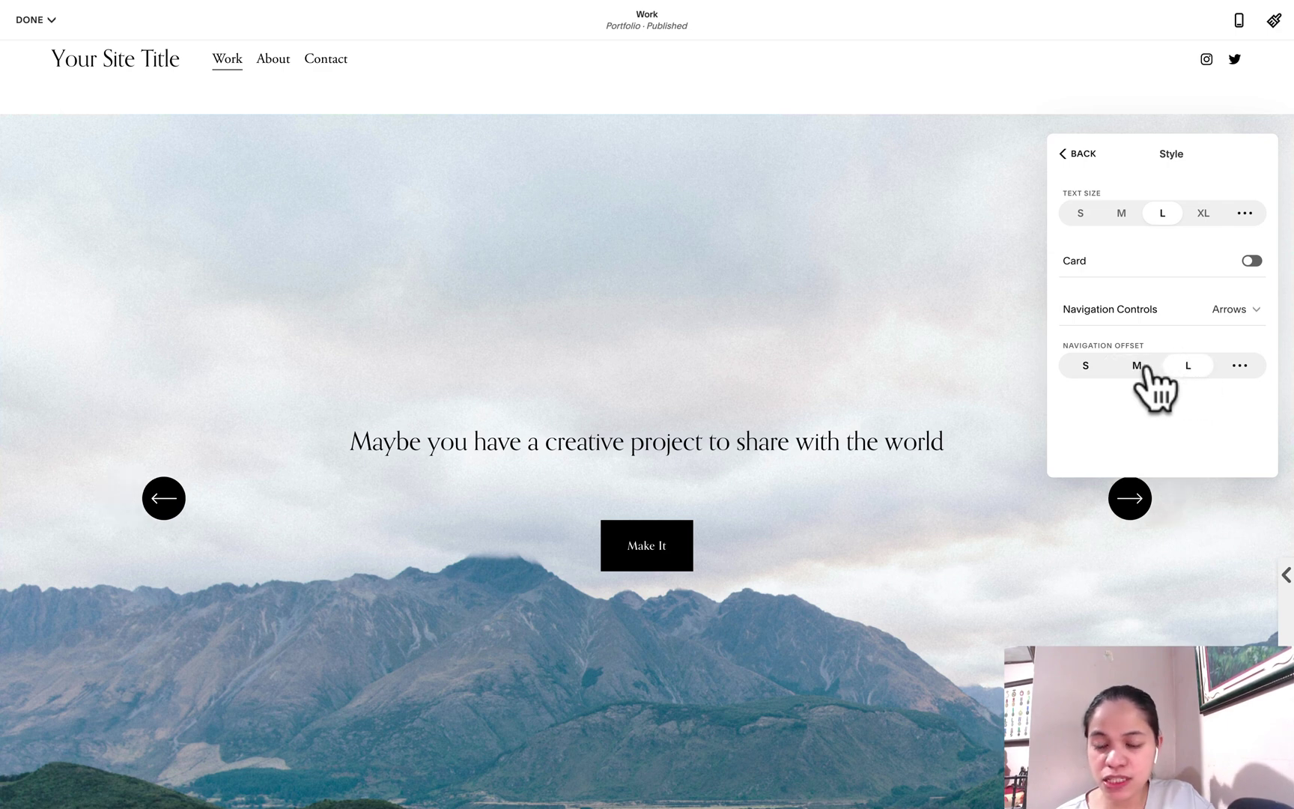
Use custom text sizes (Item Title 4.7rem, Item Button 1.9rem) and turn Card on.
left_click(1245, 214)
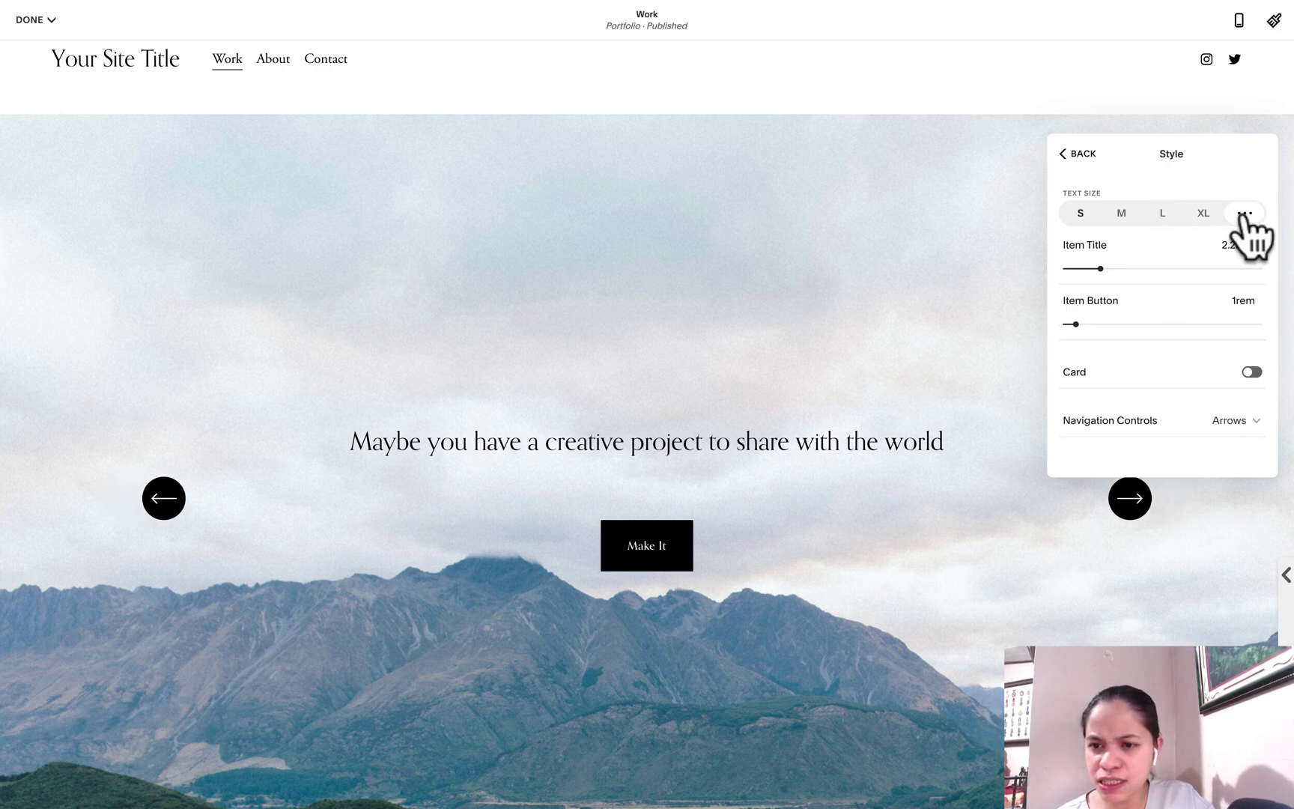
left_click_drag(1101, 268, 1150, 266)
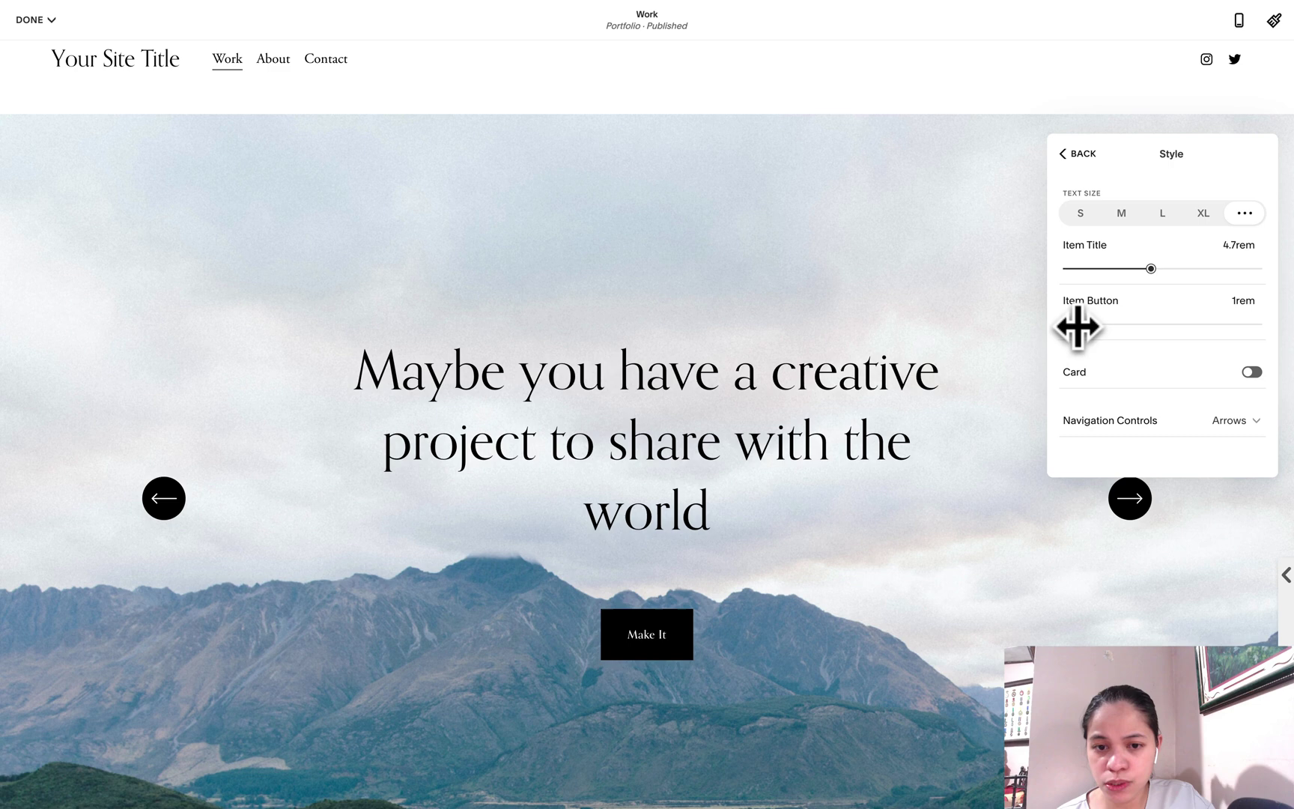
left_click_drag(1076, 324, 1094, 326)
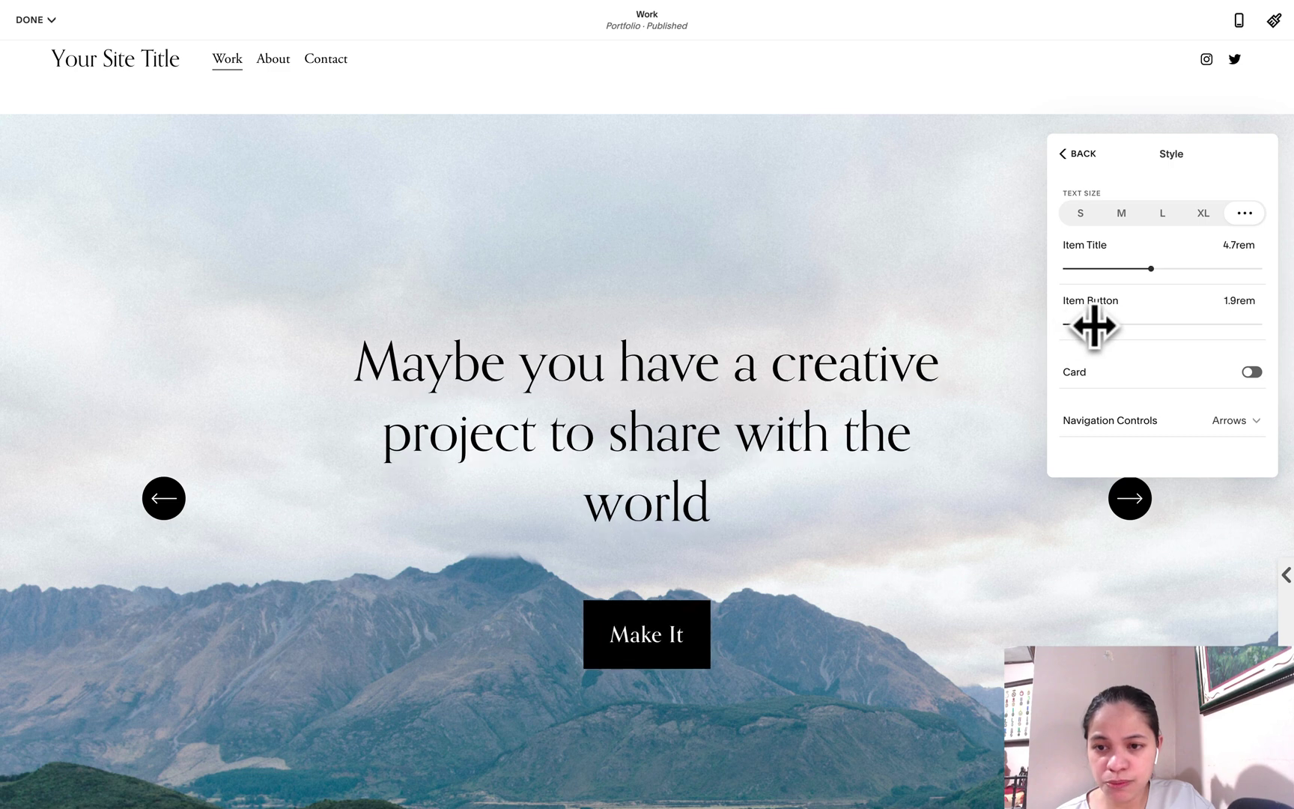
left_click(1252, 372)
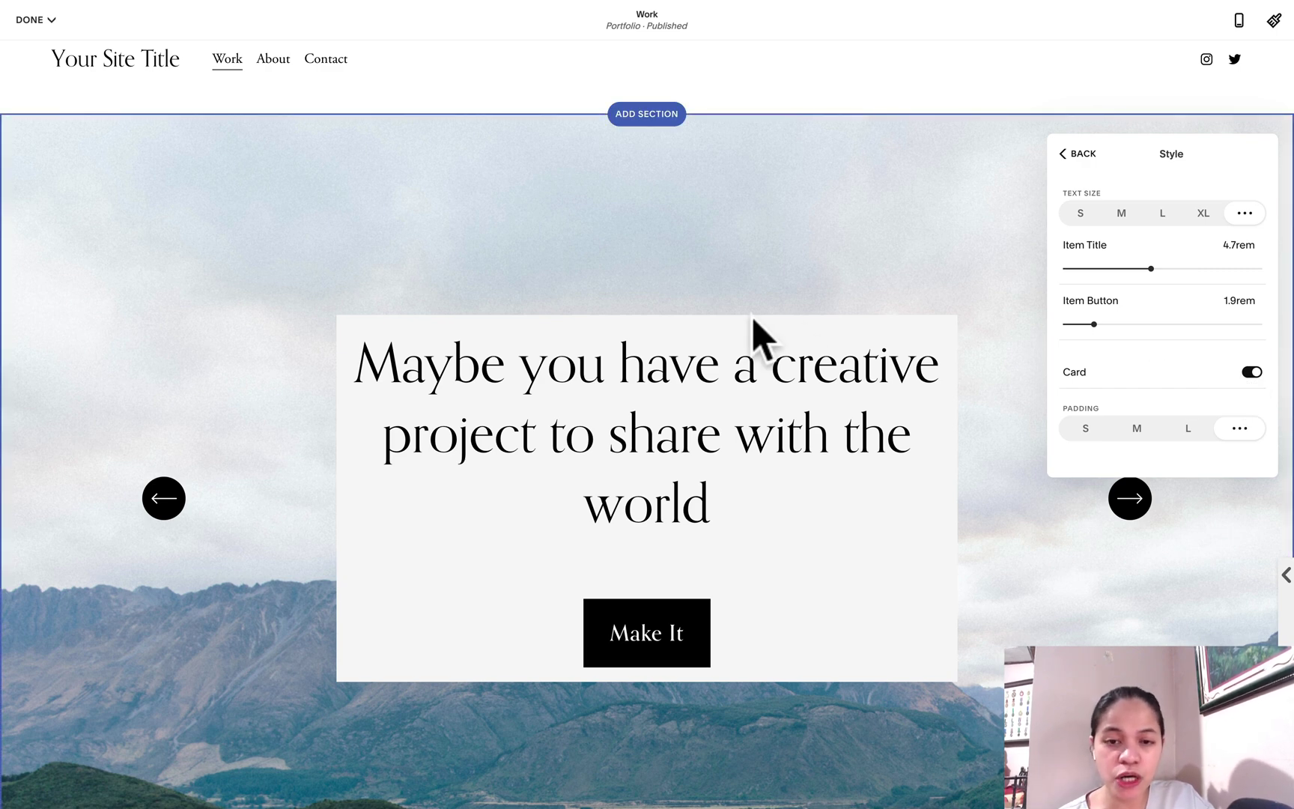
left_click(1131, 500)
Turn Show Image off in the slideshow's Elements settings.
left_click(1130, 500)
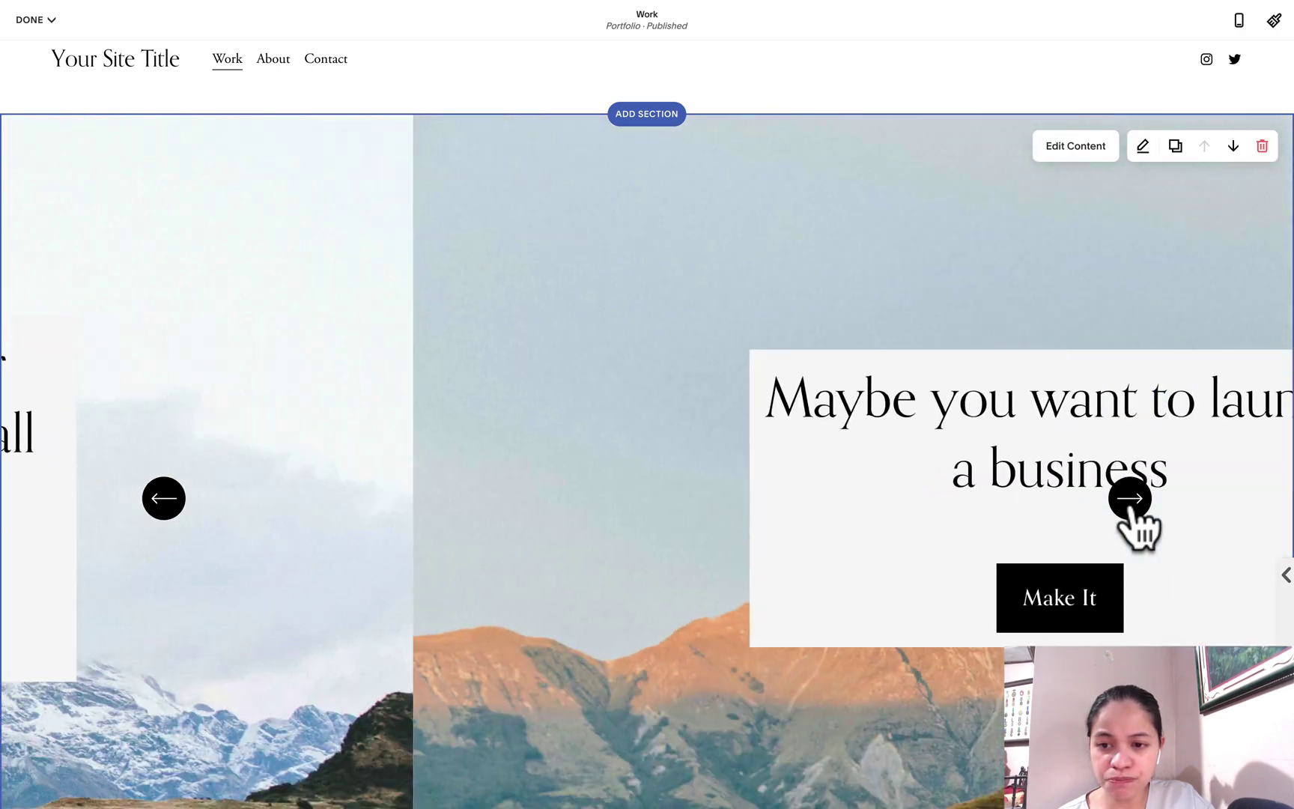
left_click(1142, 145)
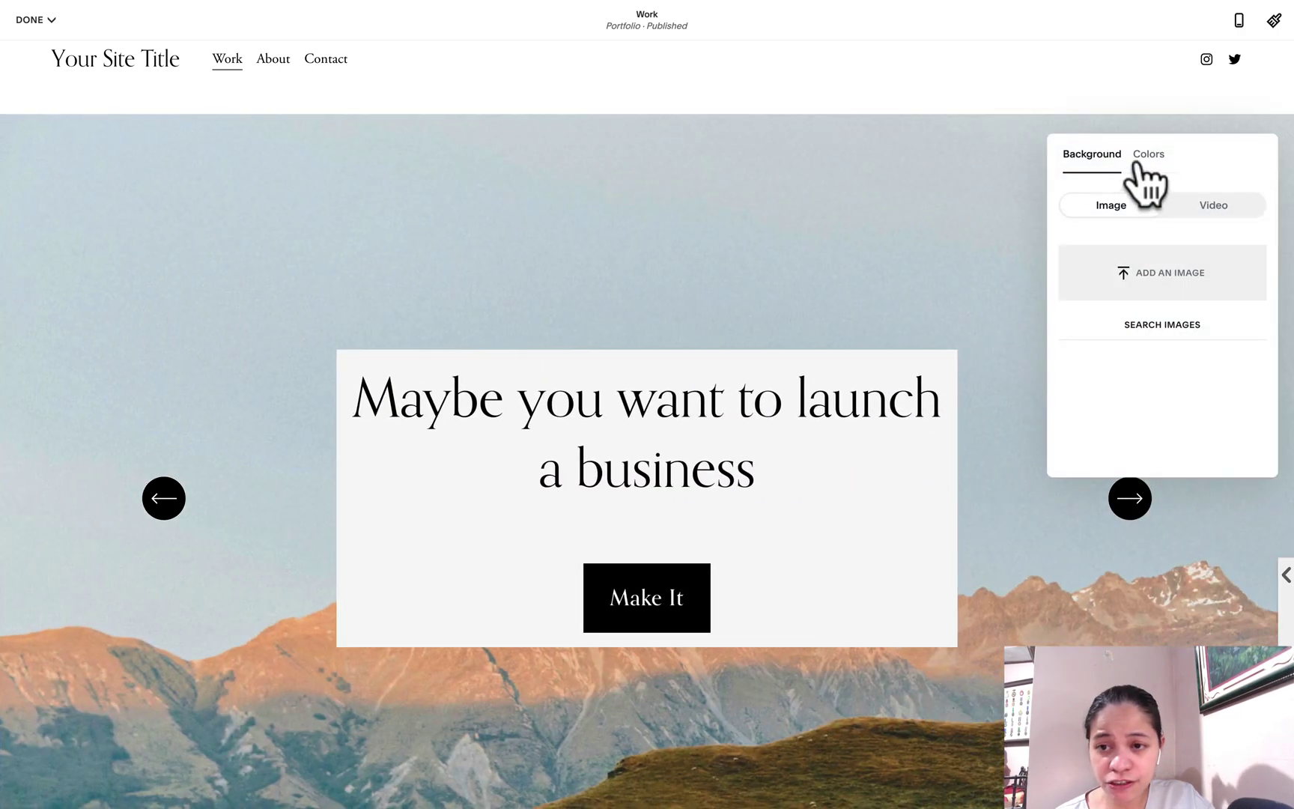
left_click(1025, 149)
left_click(1042, 147)
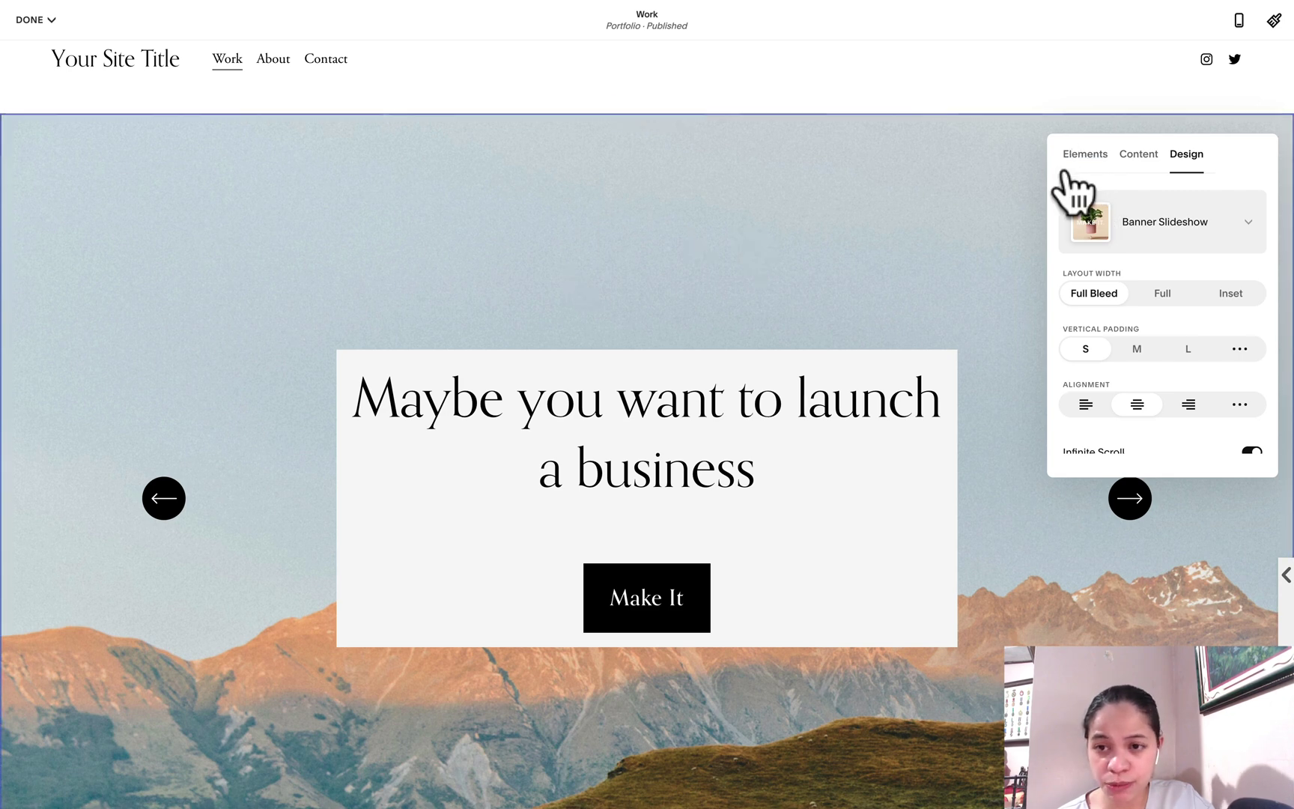
left_click(1084, 155)
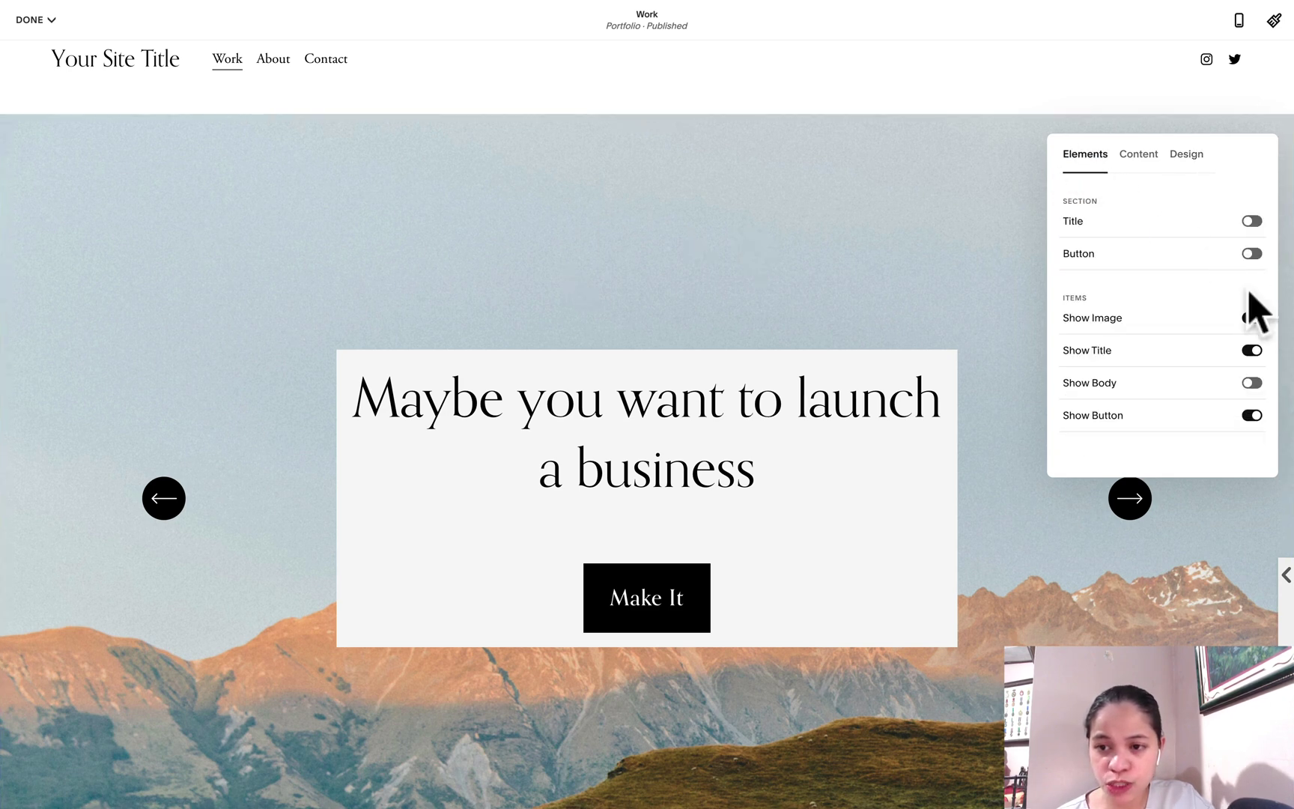
left_click(1251, 319)
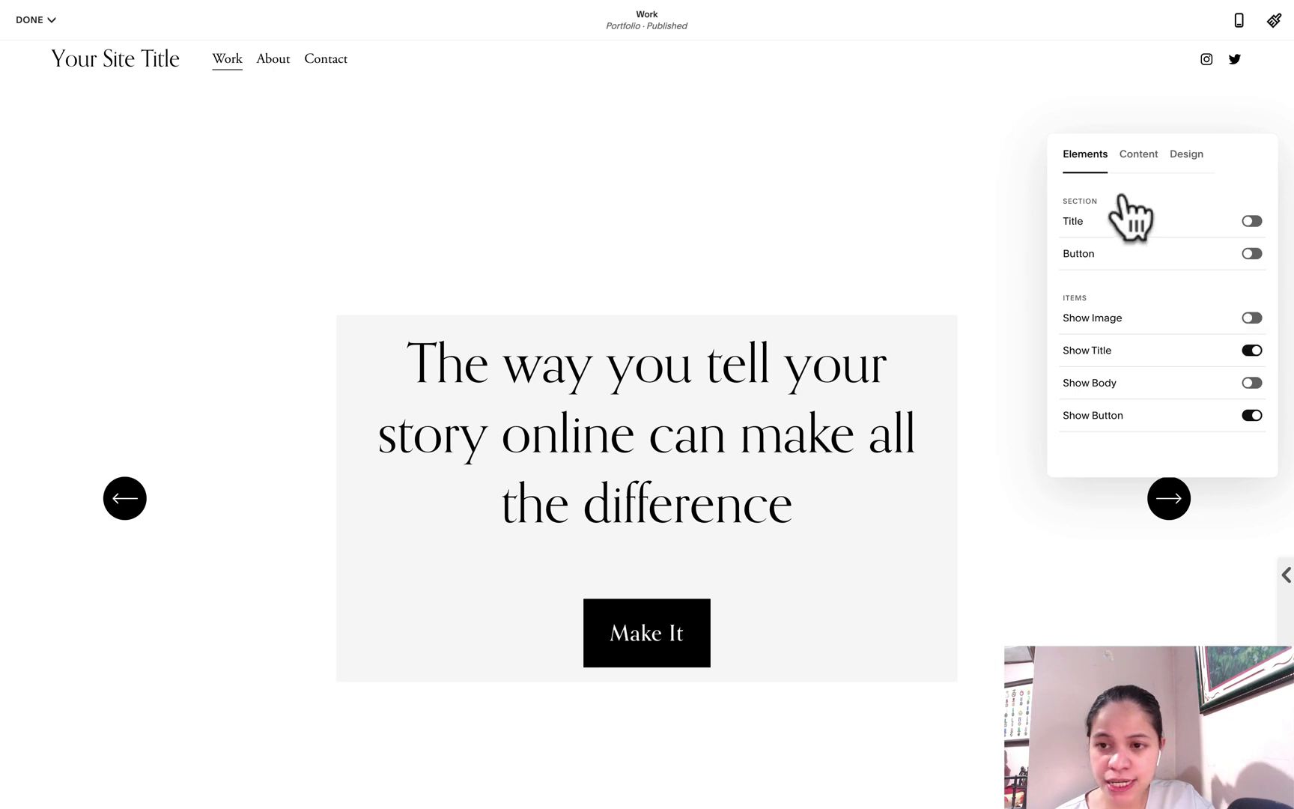
Glance over the Design and Items panels, then open the section background settings.
left_click(1184, 156)
left_click(1137, 156)
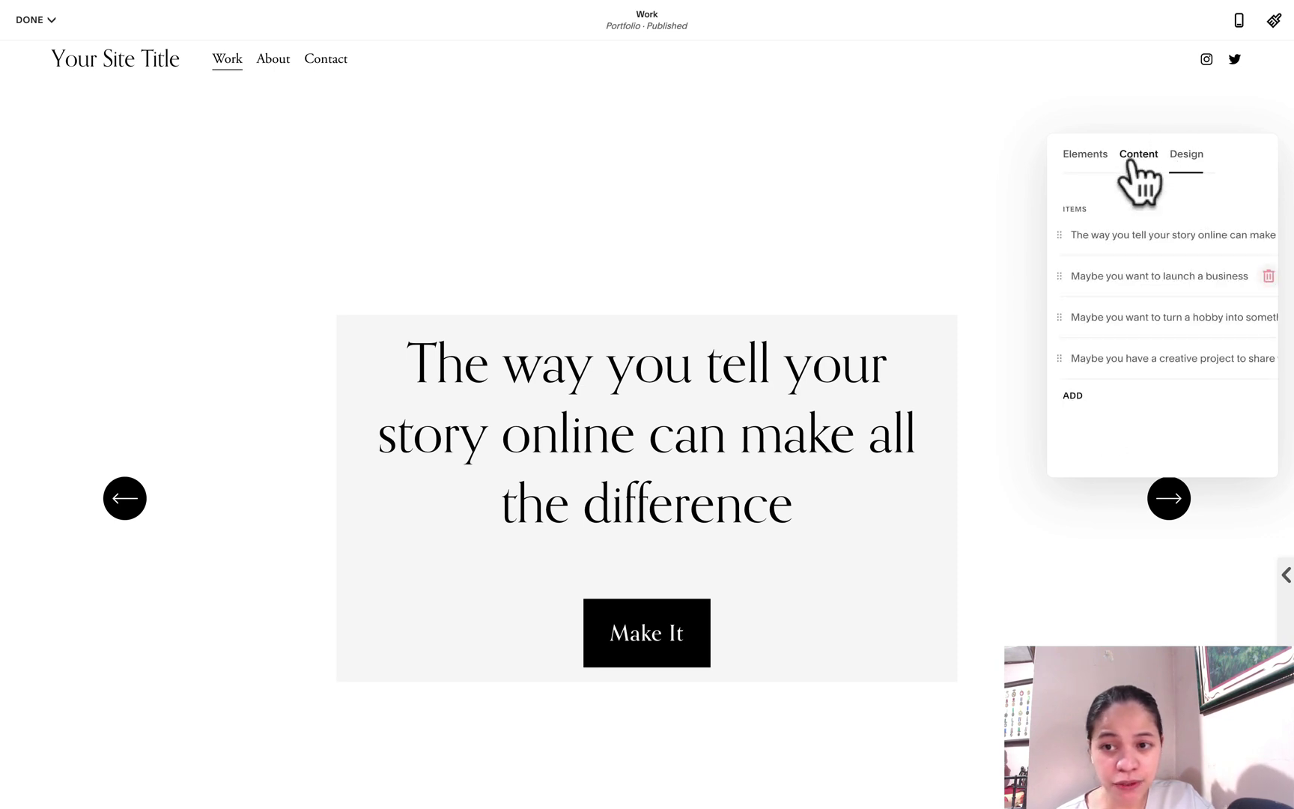
left_click(1084, 156)
left_click(974, 213)
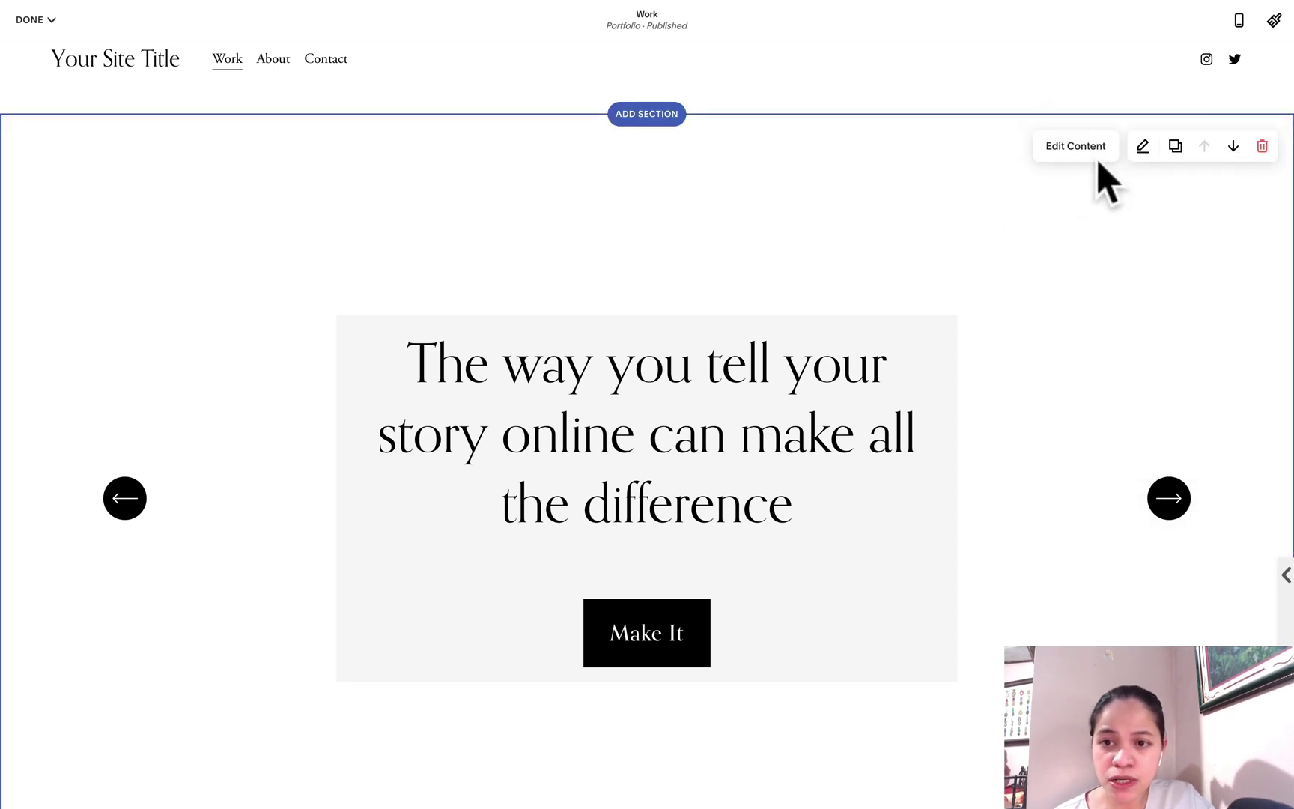
left_click(1139, 146)
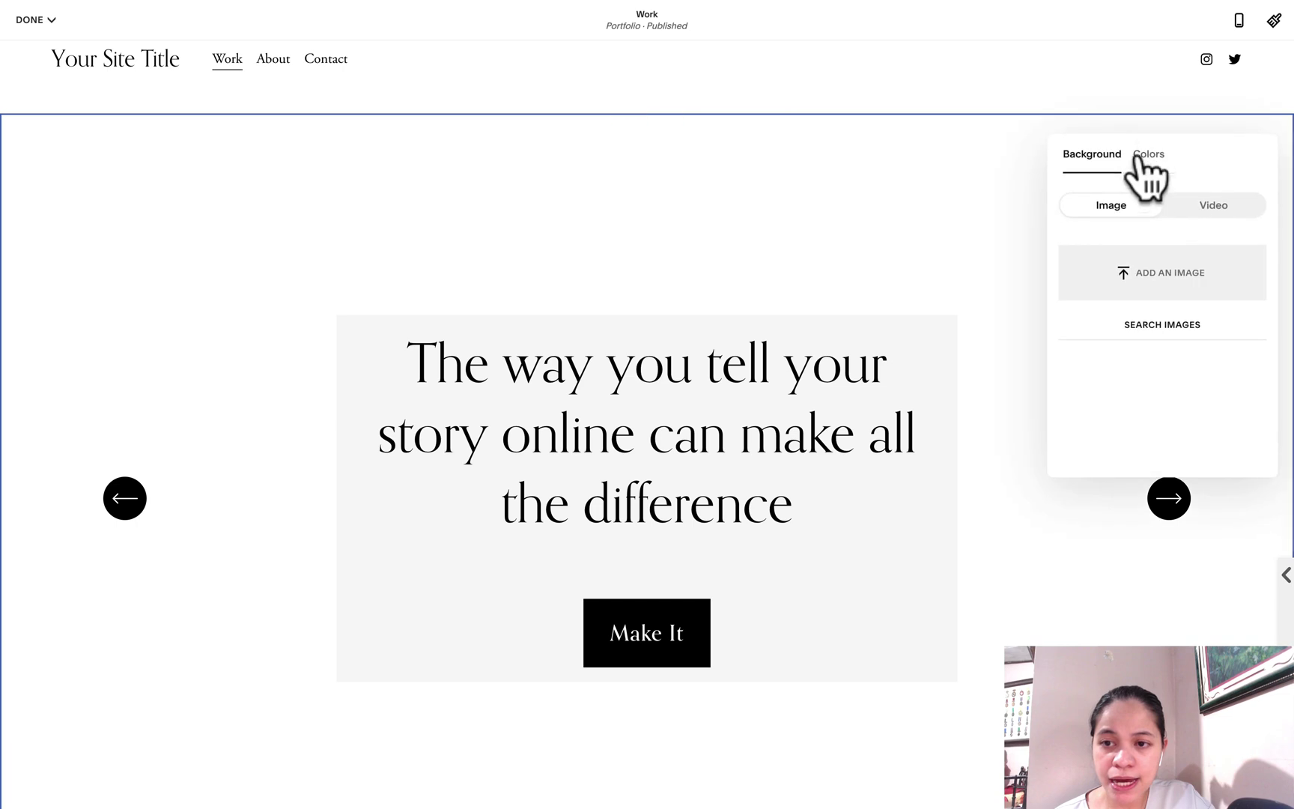
Set the section background to Video and paste the Vimeo tab's link into the Video field.
left_click(1207, 211)
mouse_move(127, 78)
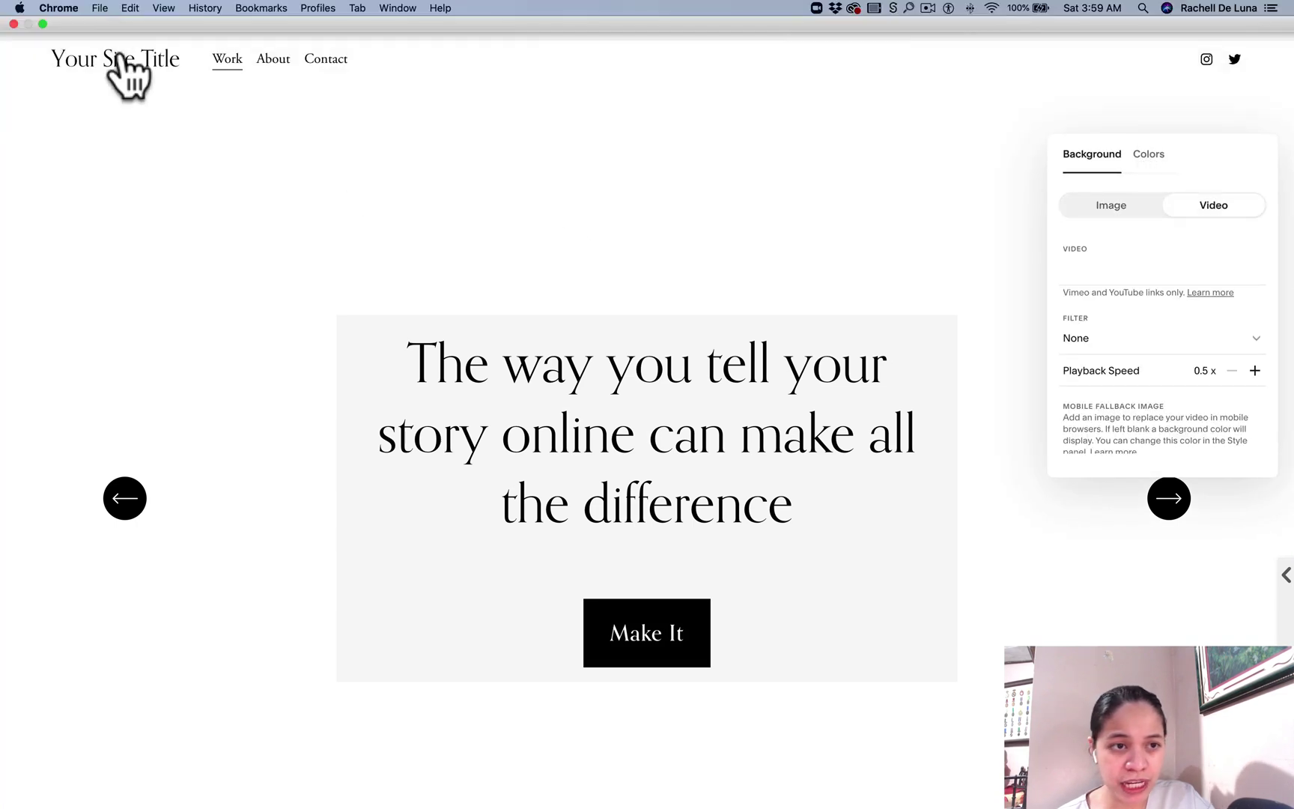
left_click(42, 24)
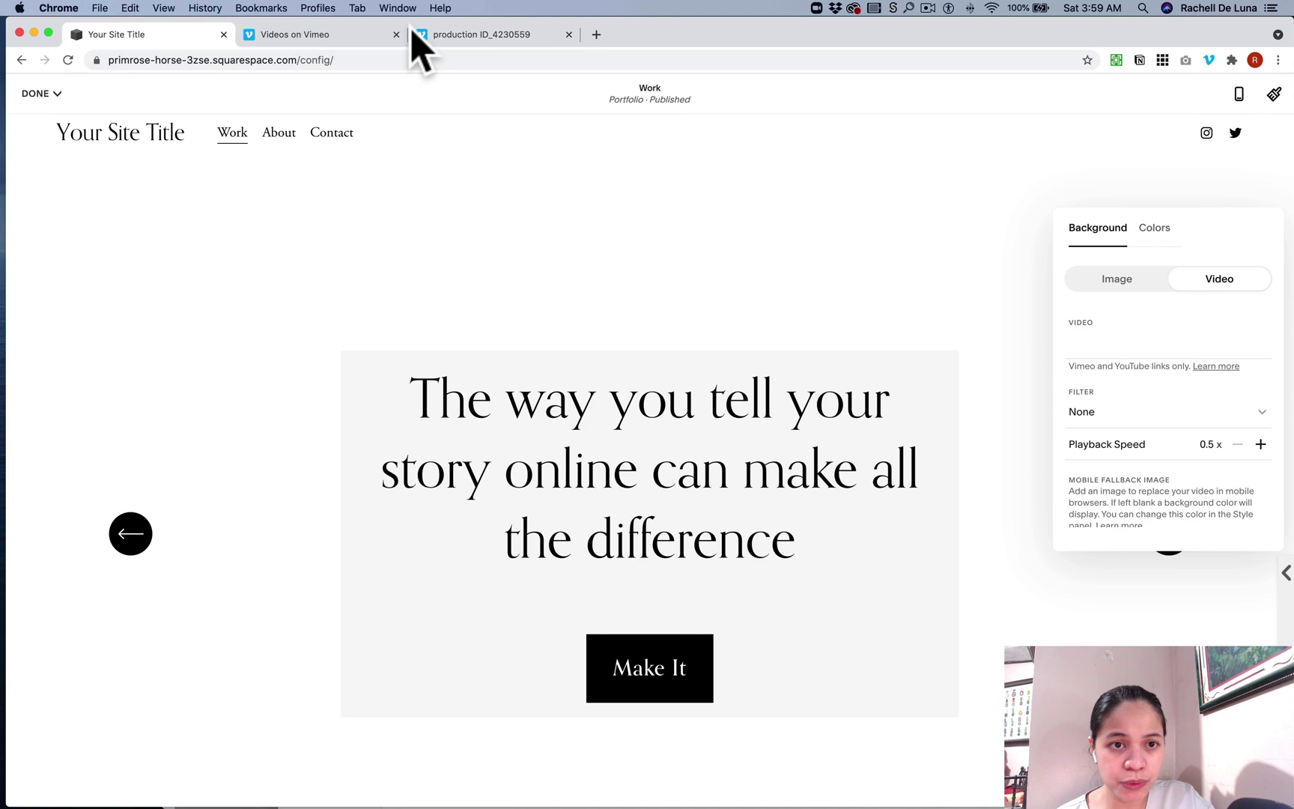
left_click(430, 35)
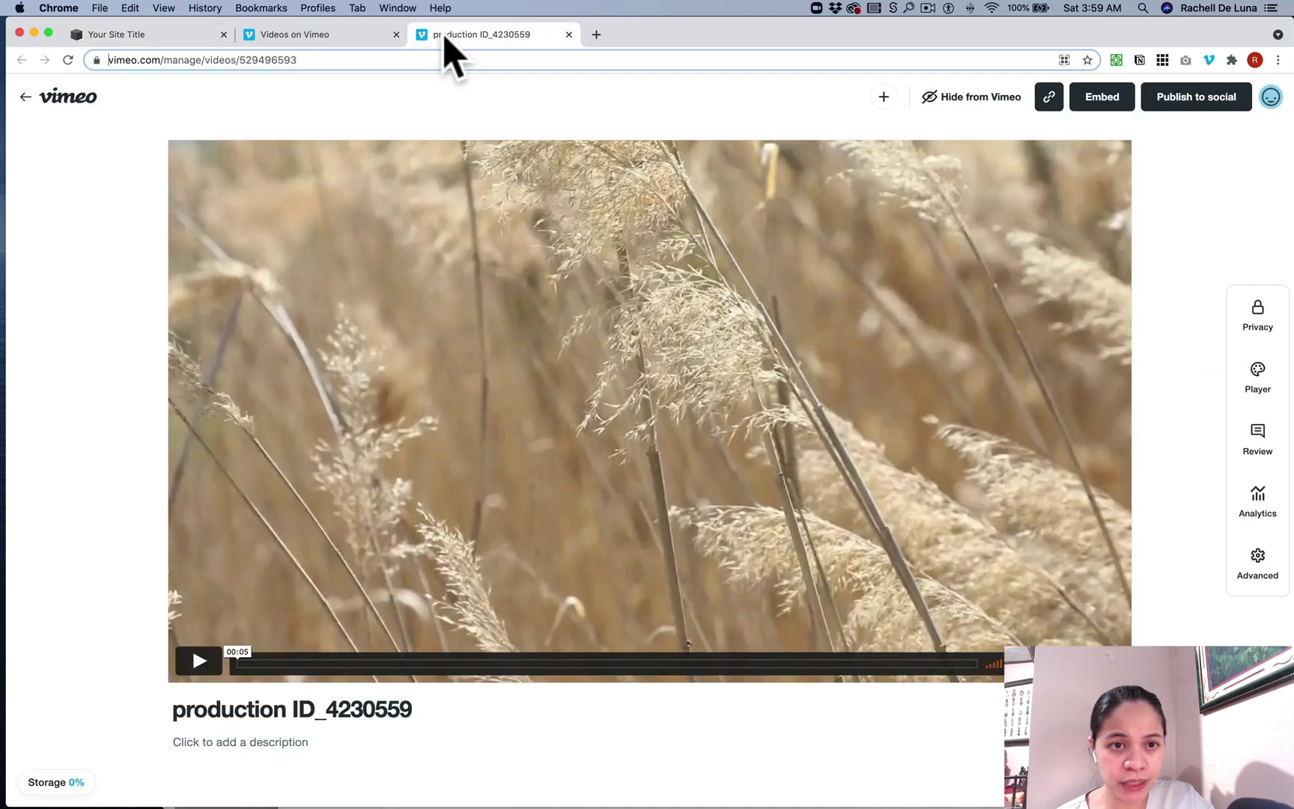
left_click(1047, 99)
left_click(189, 36)
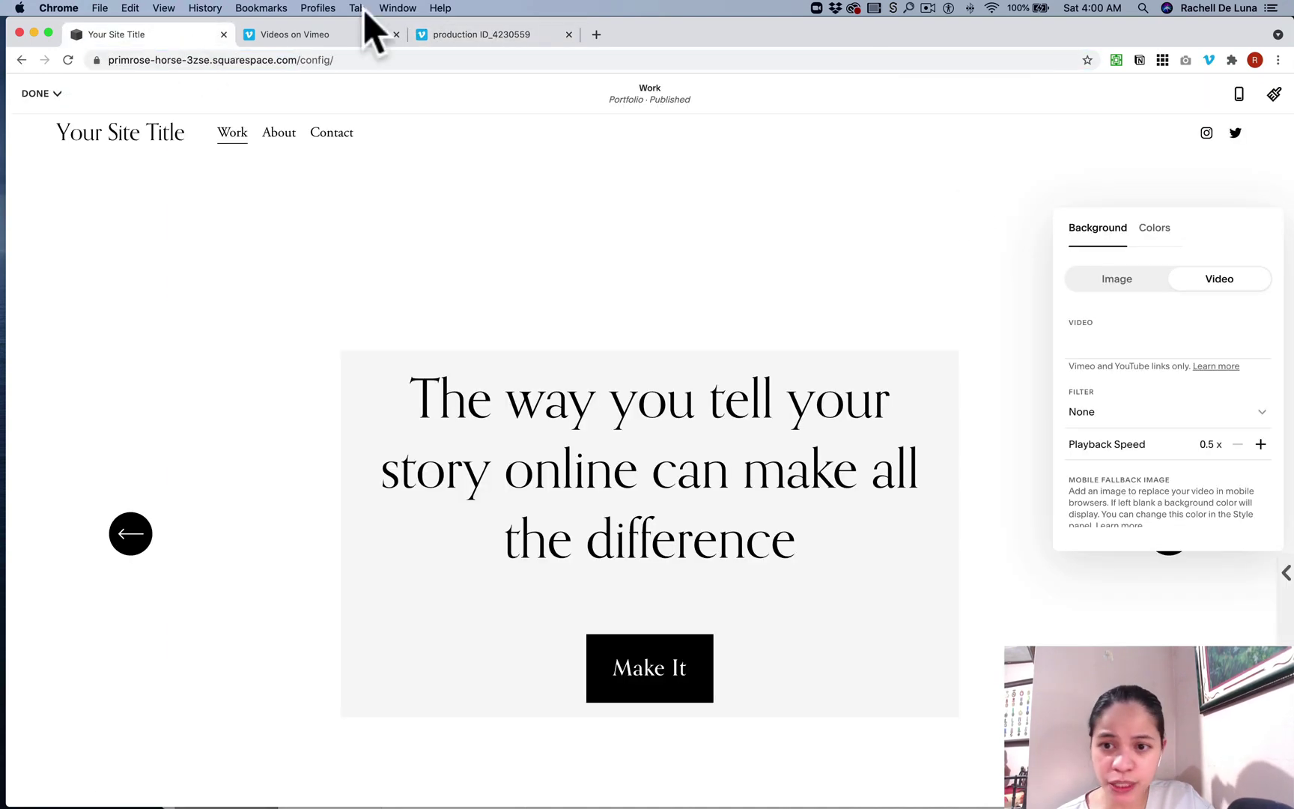
left_click(1144, 345)
key("super+v")
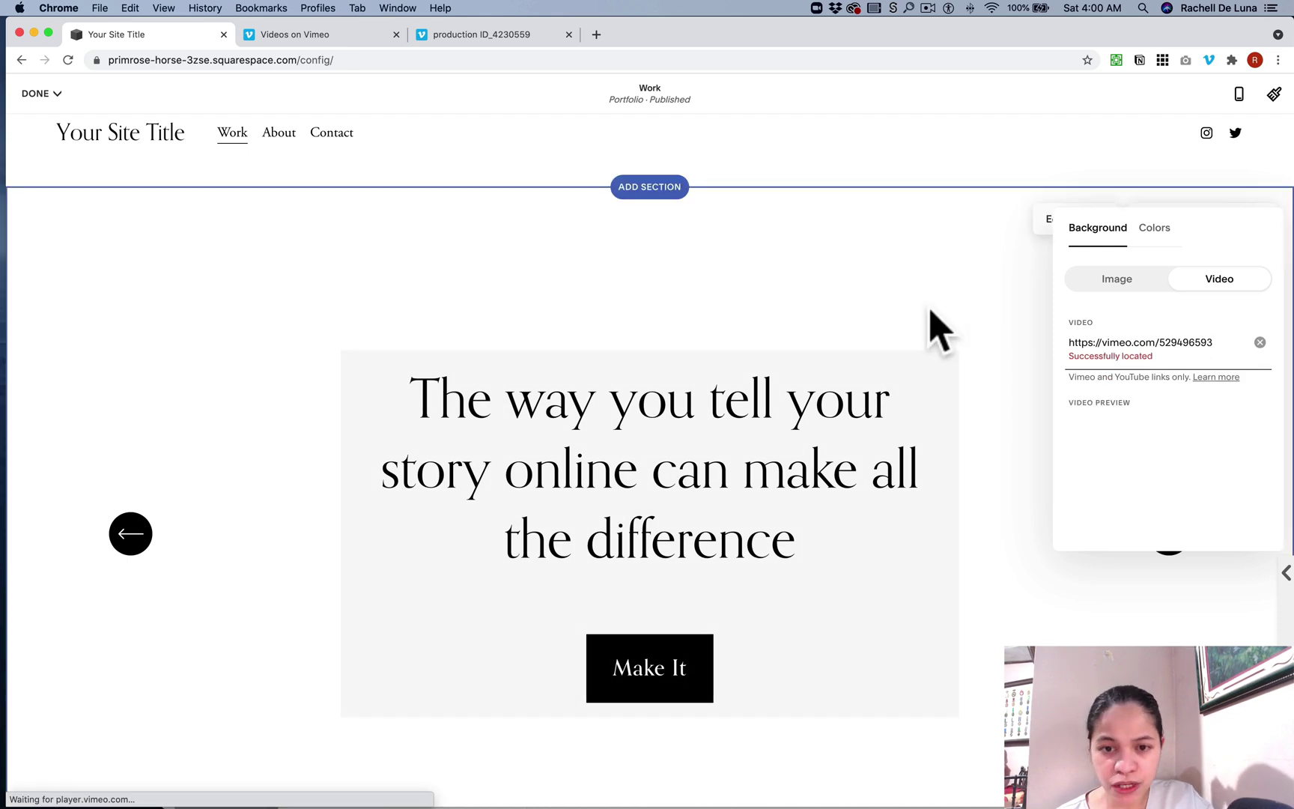
Close the section panels and save the page edits.
left_click(931, 313)
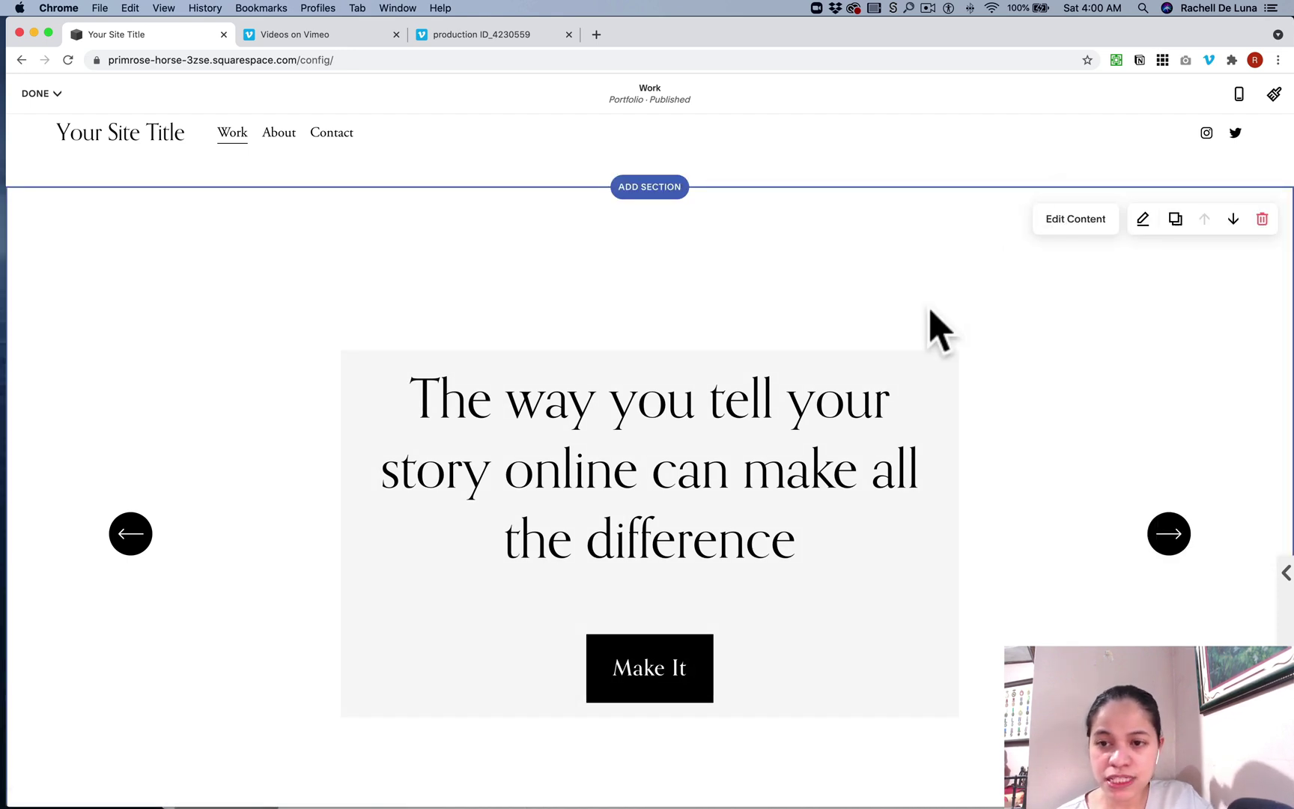
left_click(1082, 221)
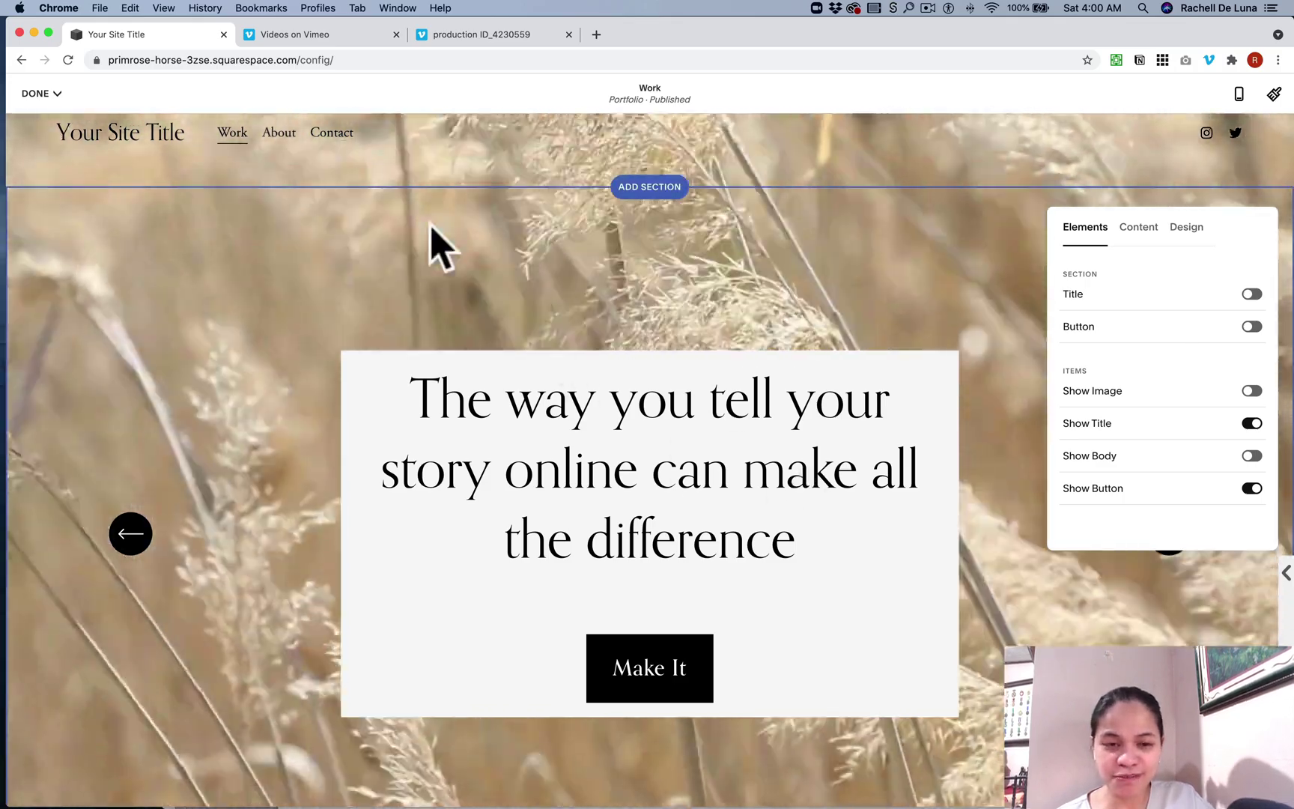
left_click(53, 89)
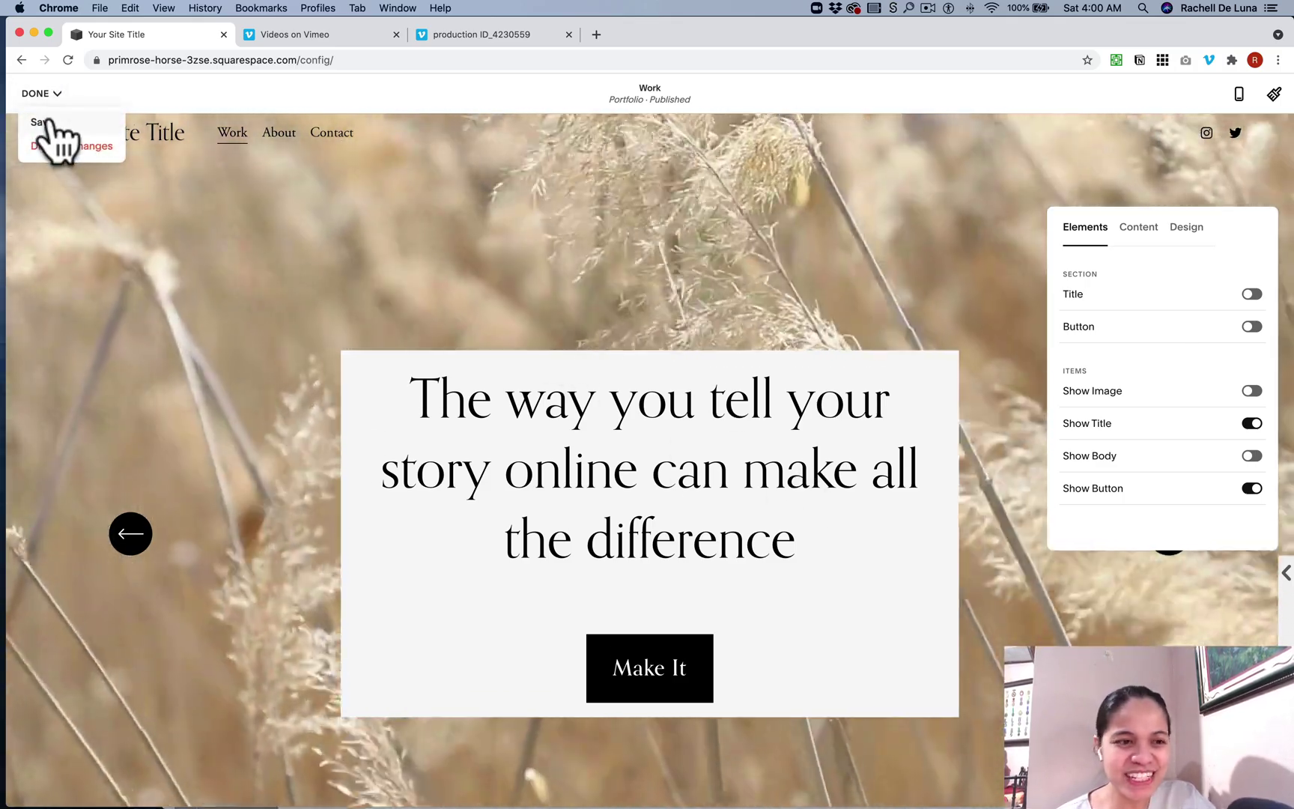
left_click(48, 123)
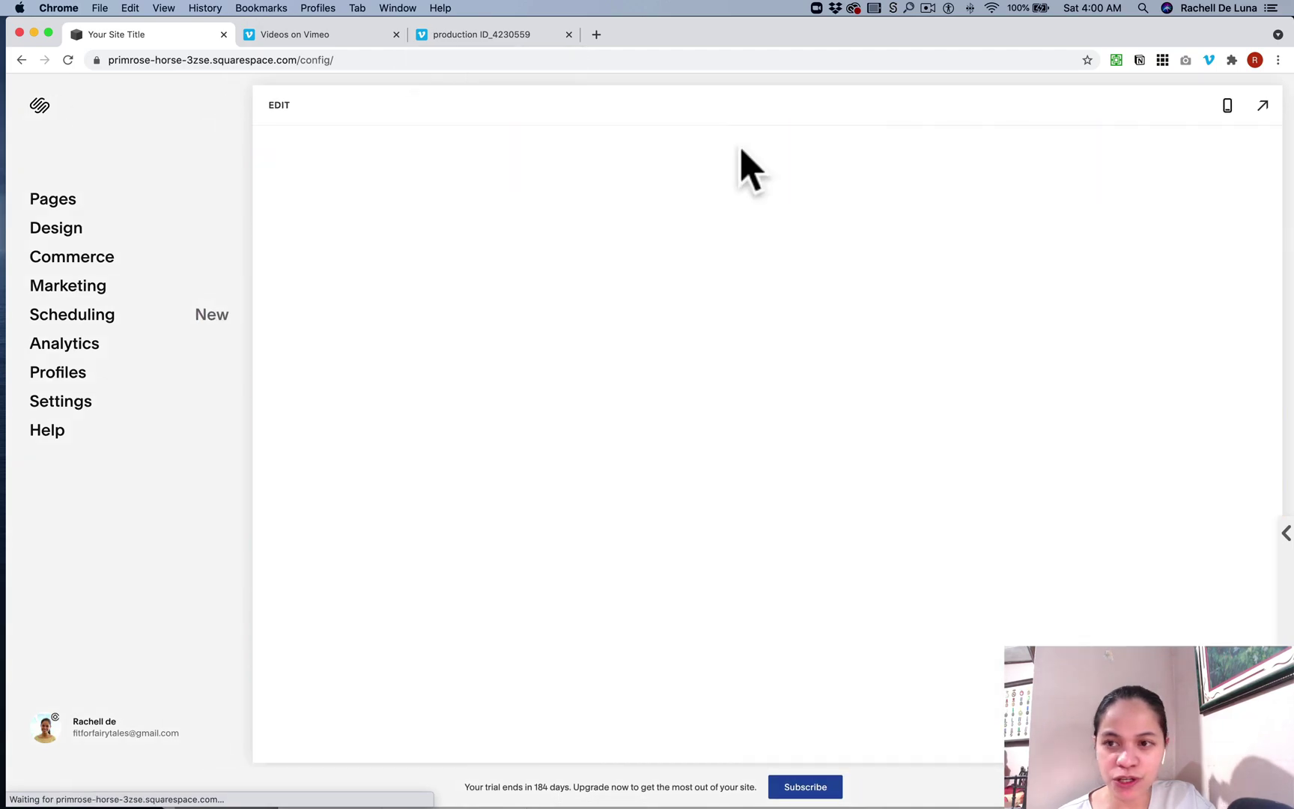
Preview the page full-screen, advance three slides, then leave the preview.
left_click(1263, 104)
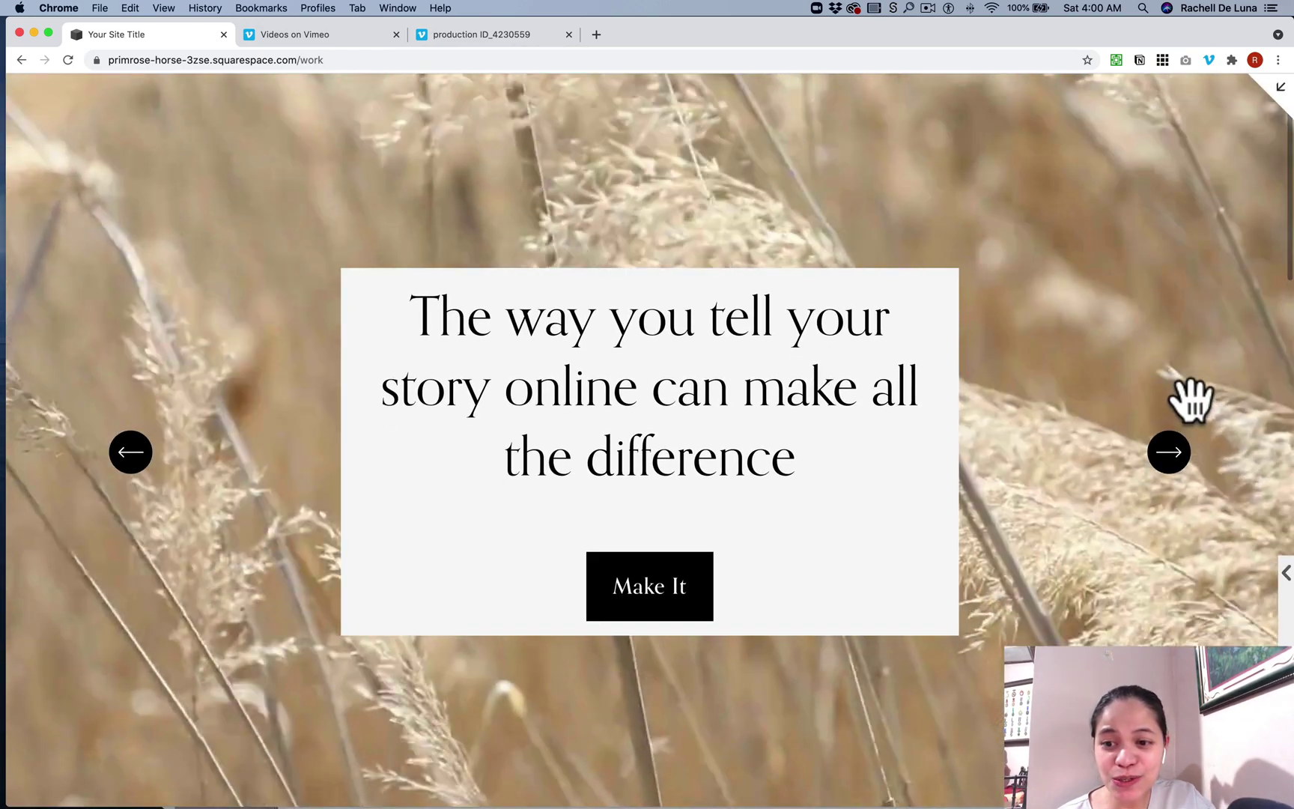
left_click(1171, 453)
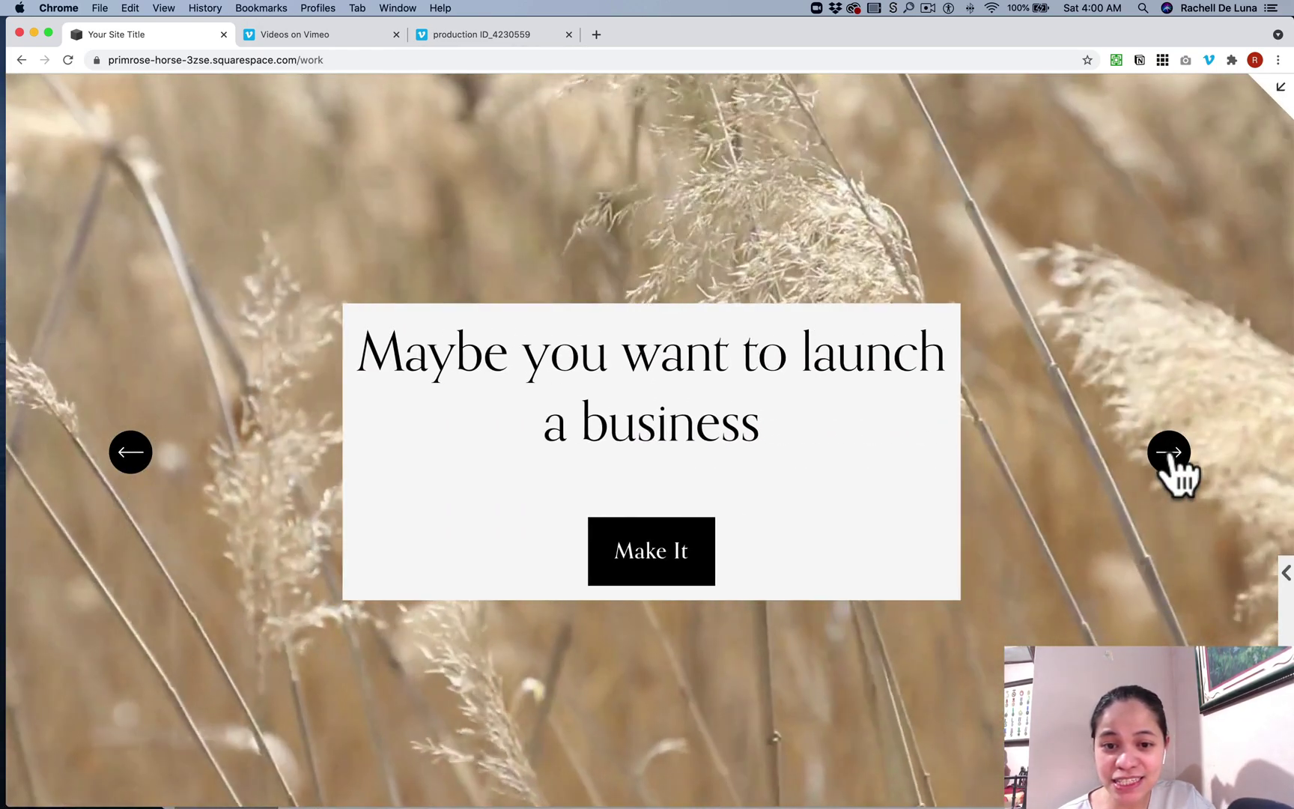
left_click(1170, 453)
left_click(1170, 453)
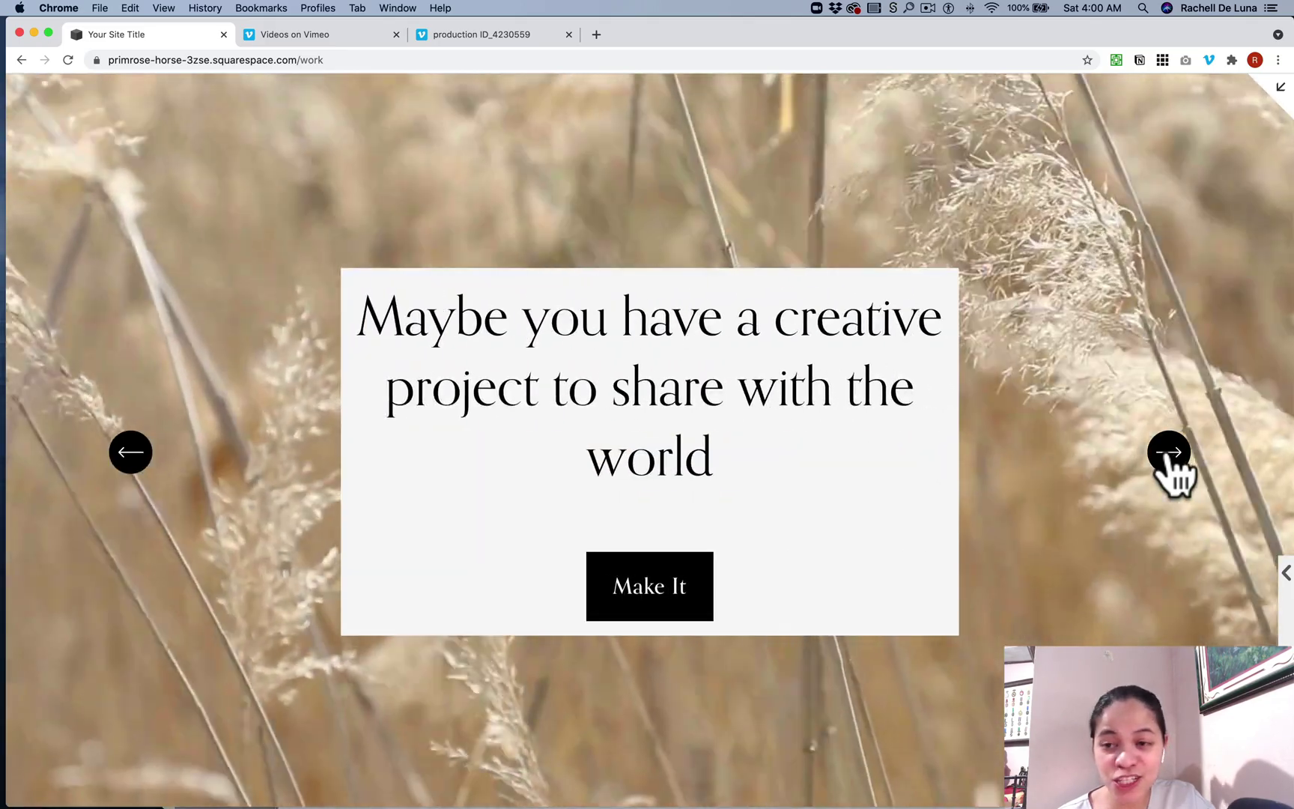
left_click(1279, 87)
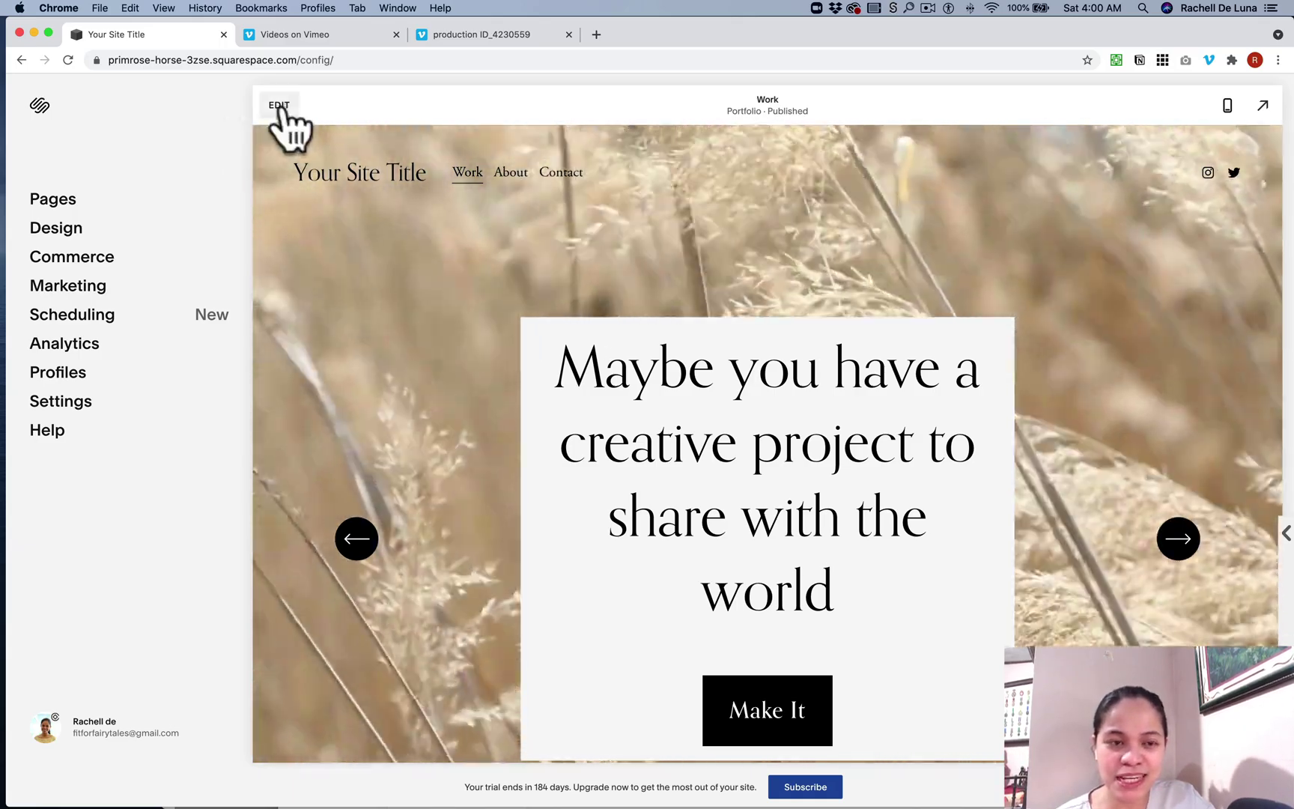
Put the Work page back into edit mode and scroll to check the video slideshow section.
left_click(279, 105)
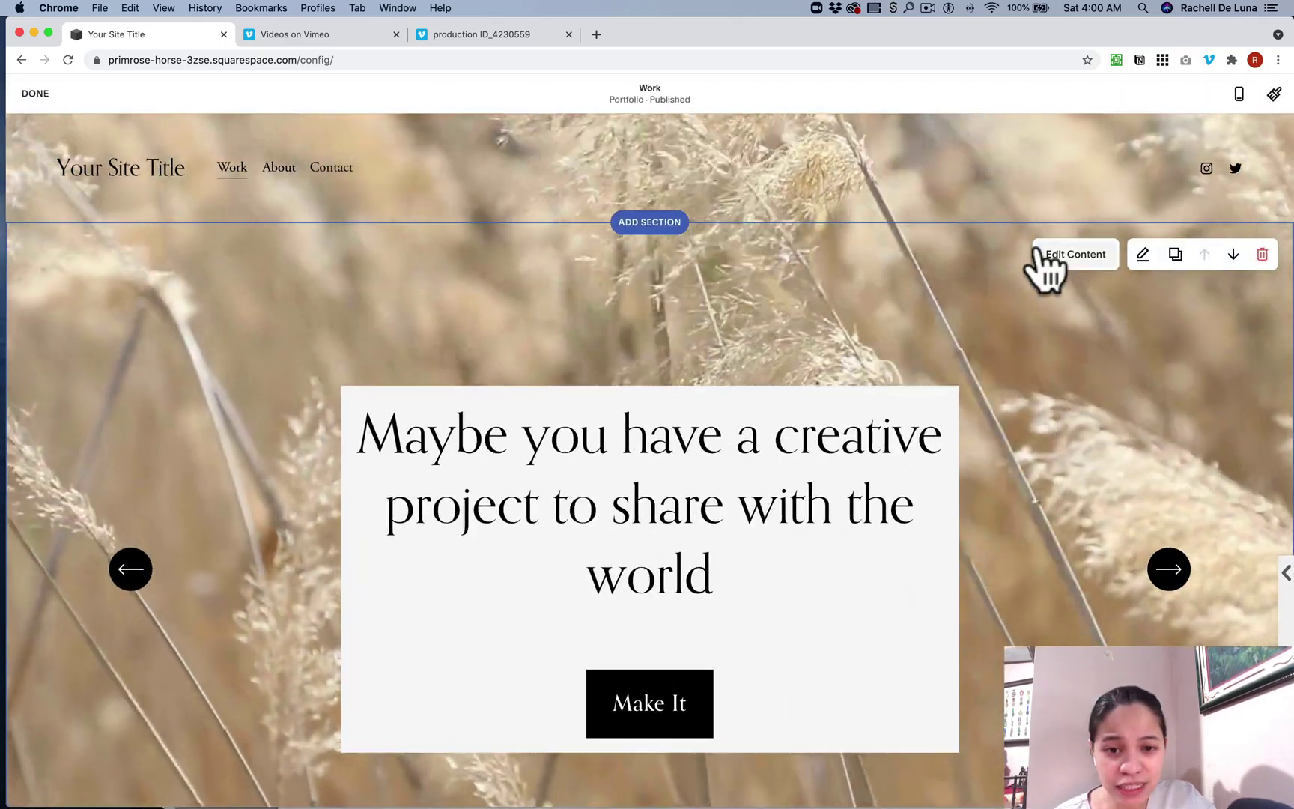
scroll(728, 352, "down", 5)
scroll(728, 352, "up", 5)
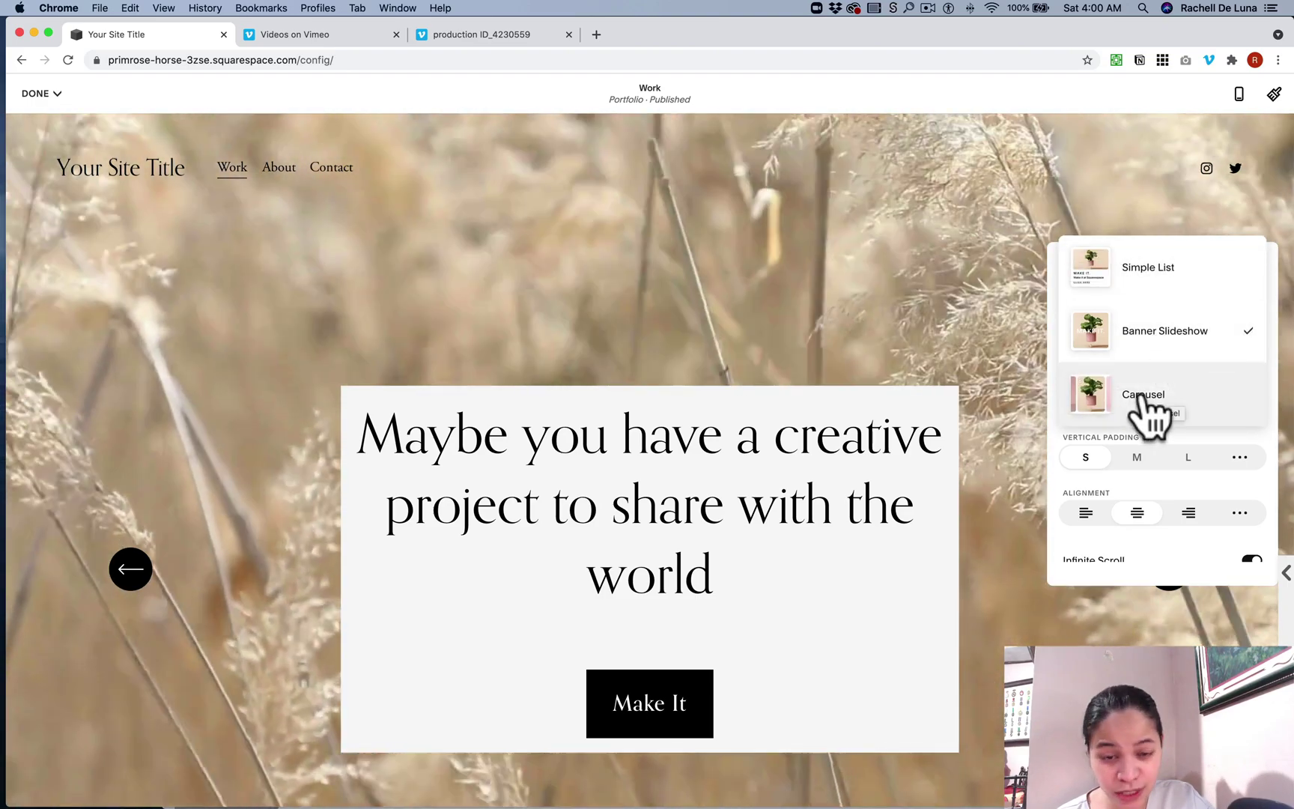
Switch the list section to the Carousel layout and step through its slides.
left_click(1143, 397)
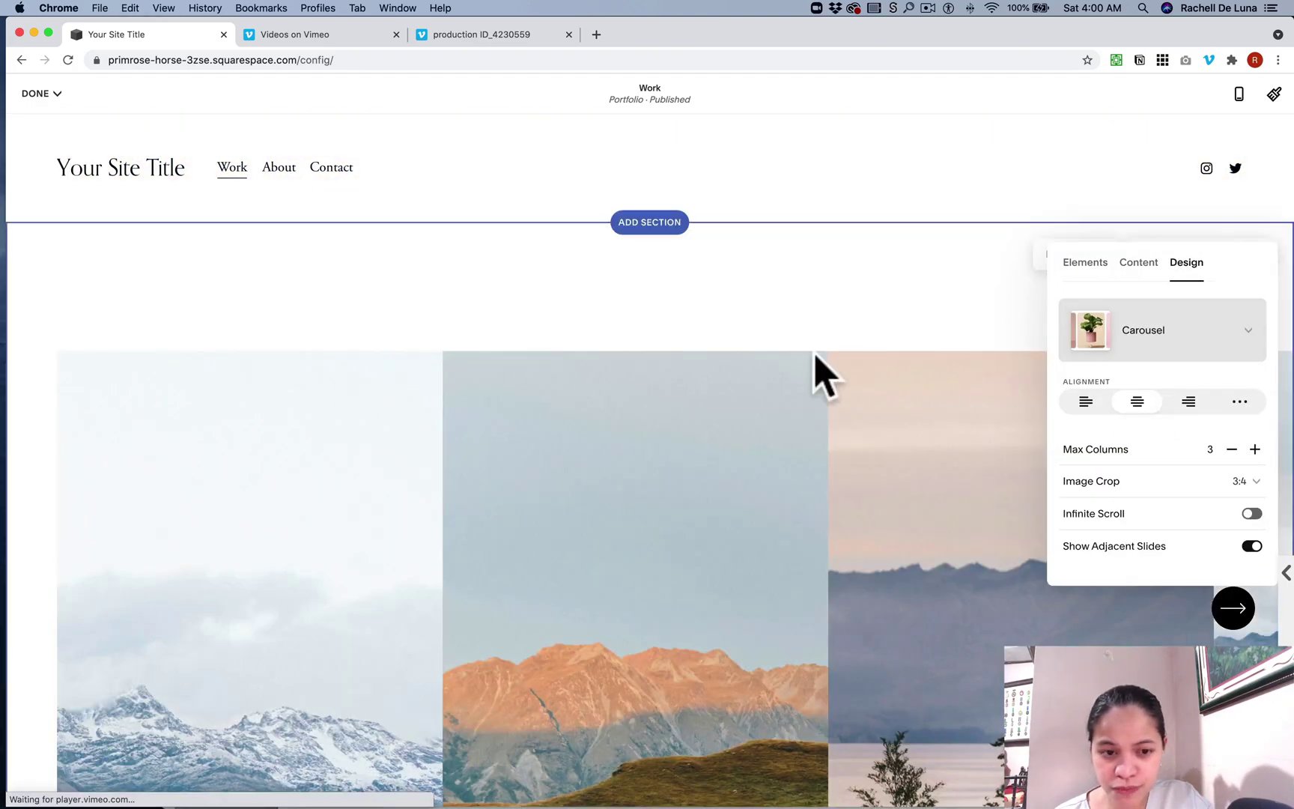
scroll(818, 367, "down", 2)
left_click(946, 320)
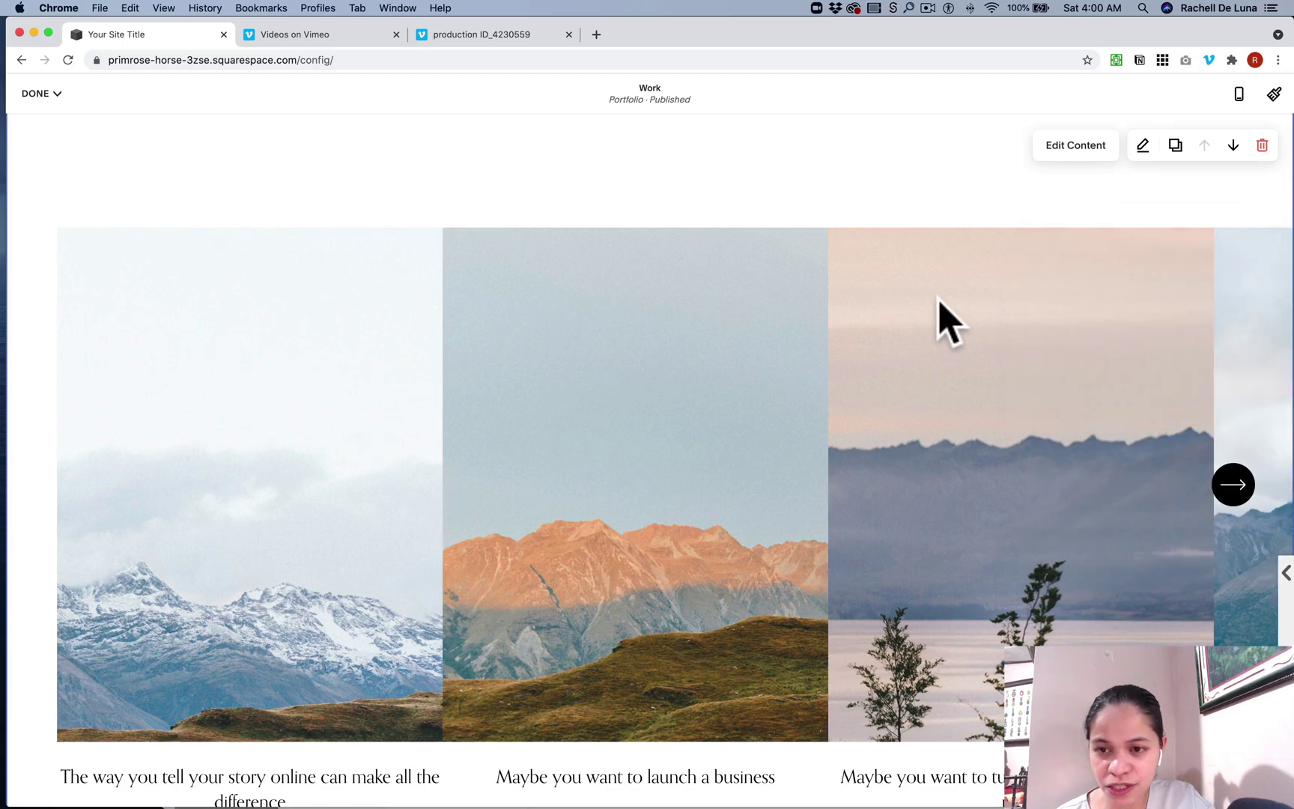
left_click(1233, 485)
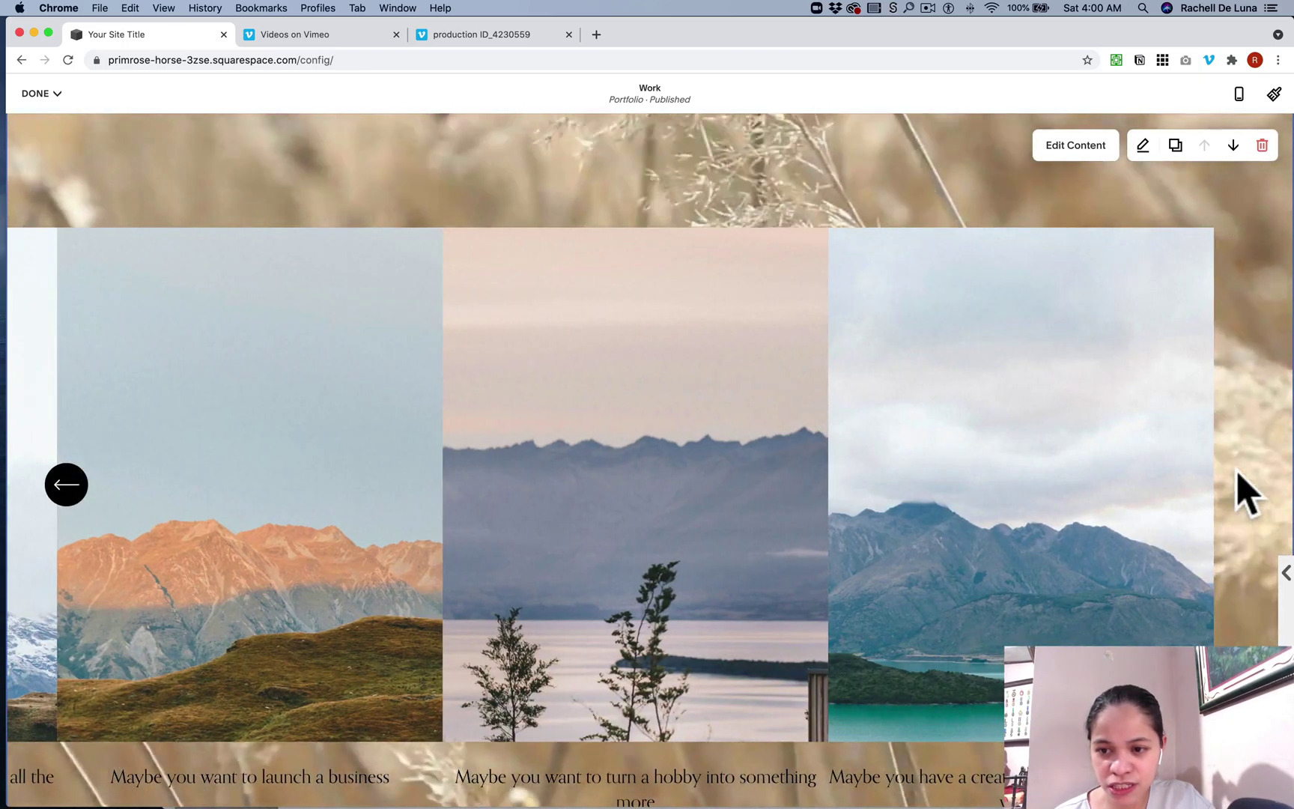
left_click(62, 490)
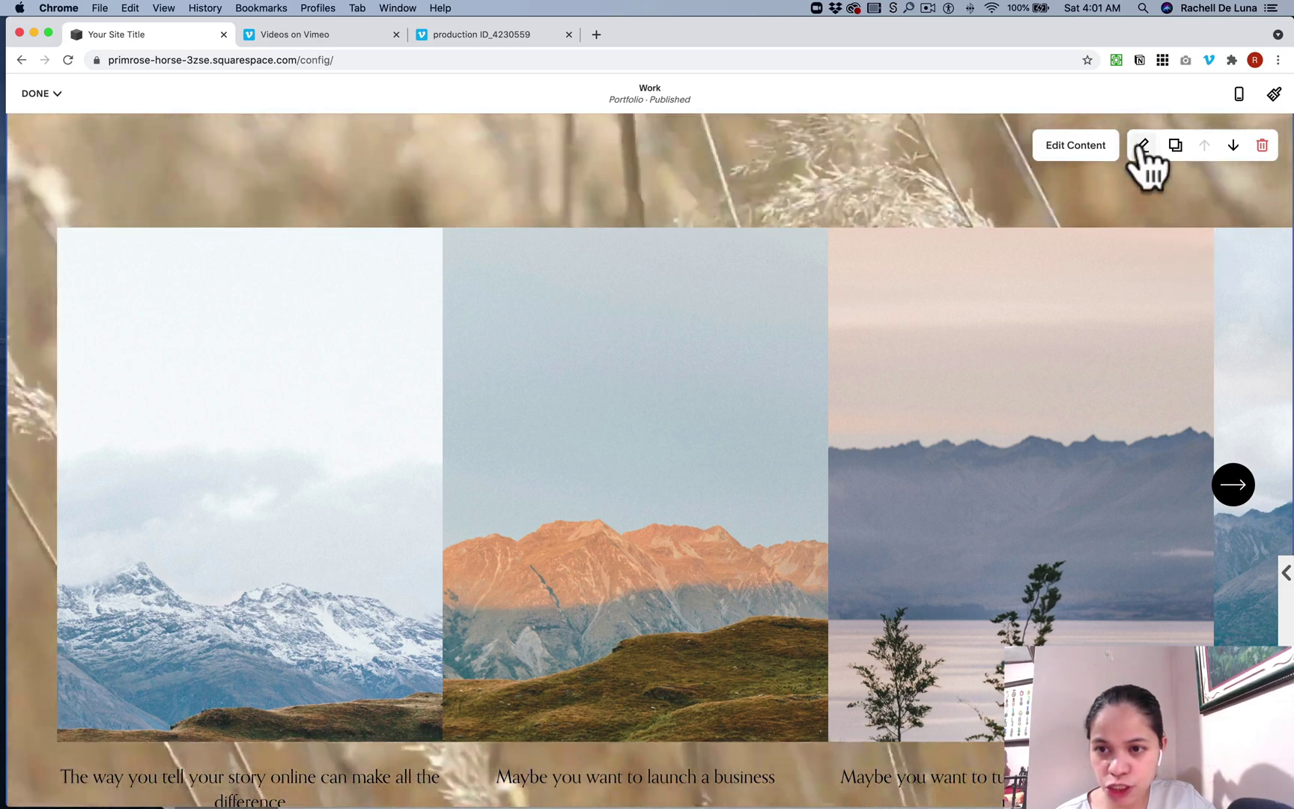
Look over the section's background and colour theme options, then close them.
left_click(1143, 146)
left_click(1146, 155)
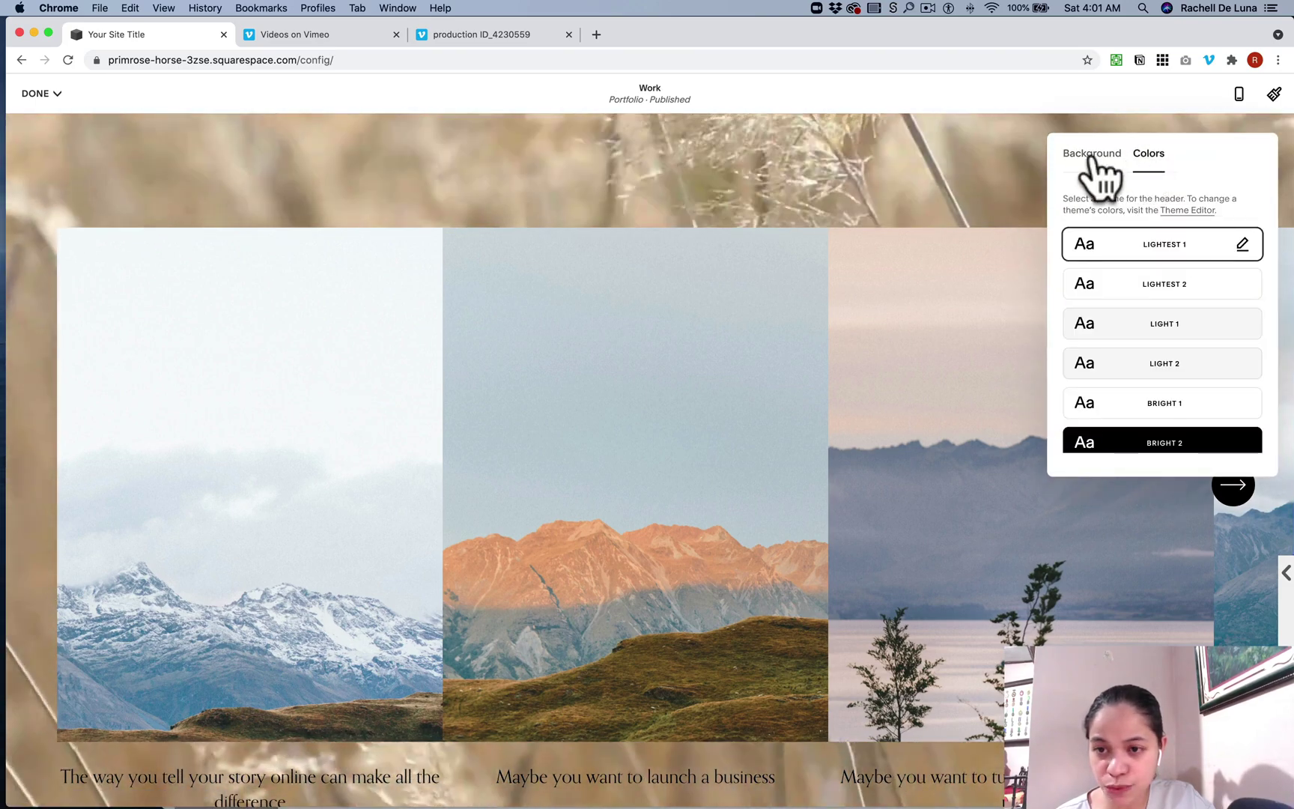
left_click(1092, 156)
left_click(1017, 148)
Turn on Infinite Scroll and Show Adjacent Slides for the carousel, then advance it.
left_click(1079, 150)
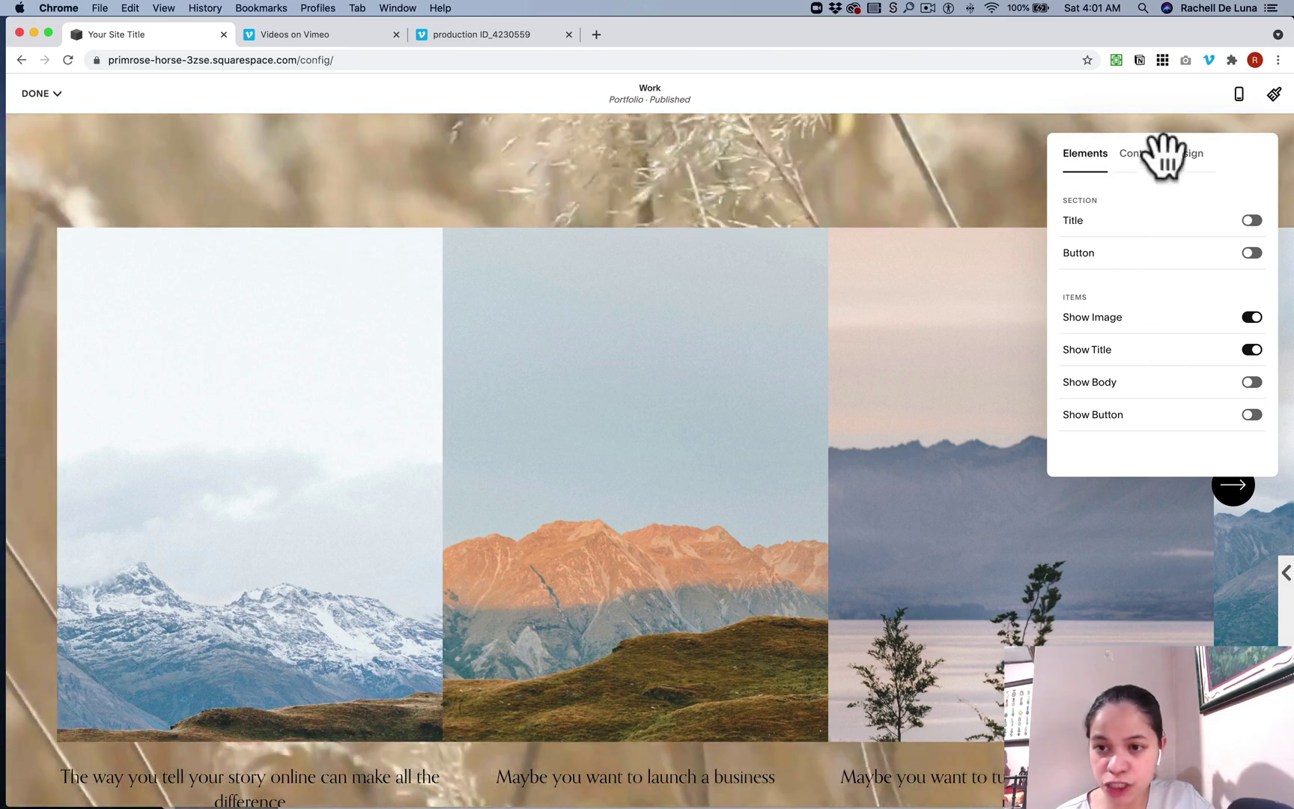
left_click(1191, 154)
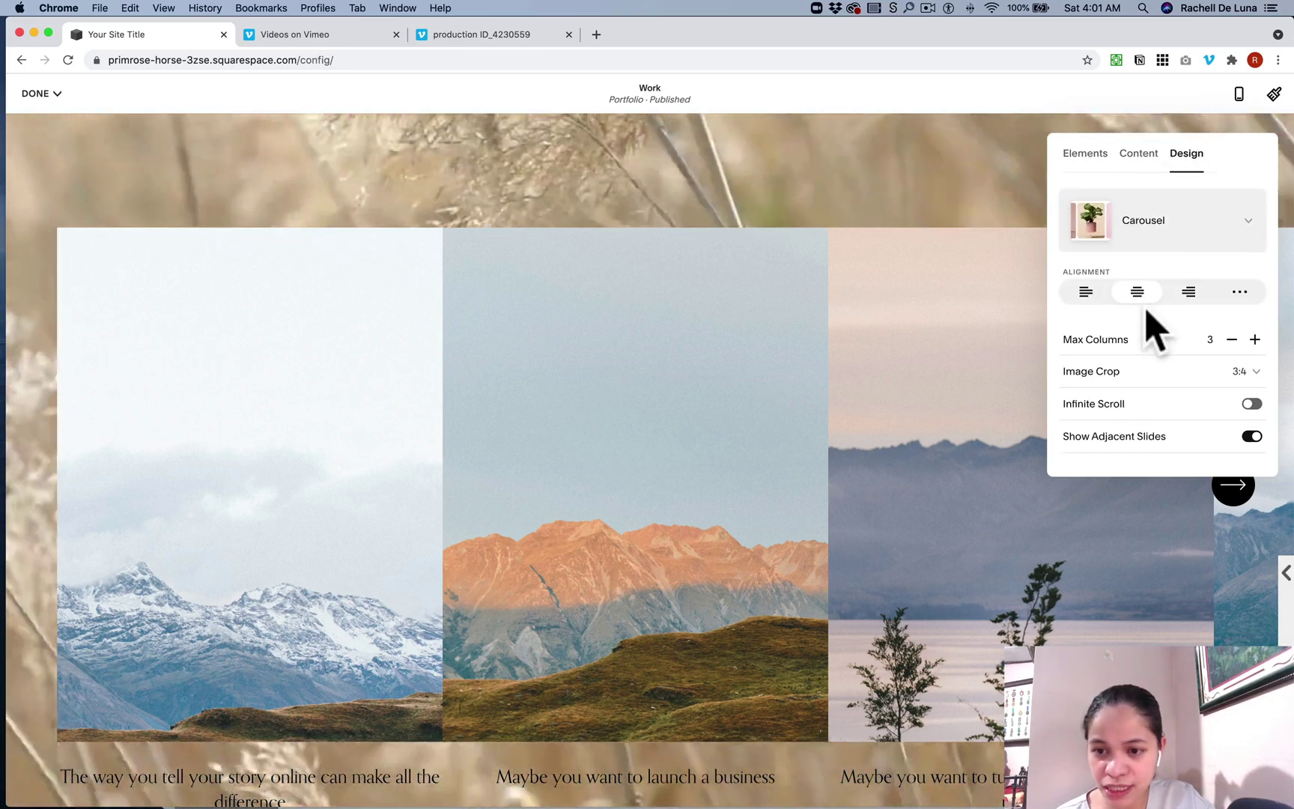
scroll(1198, 353, "down", 2)
left_click(1251, 339)
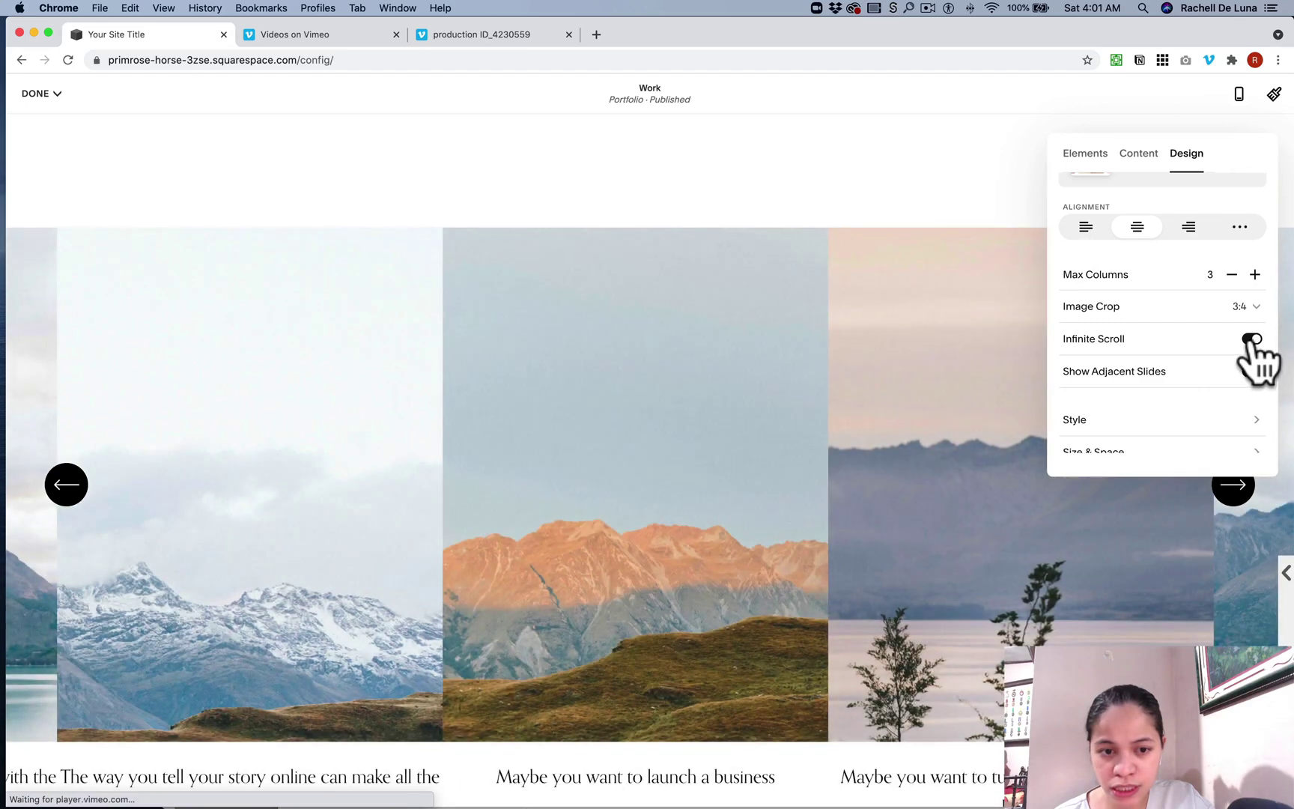
left_click(1251, 371)
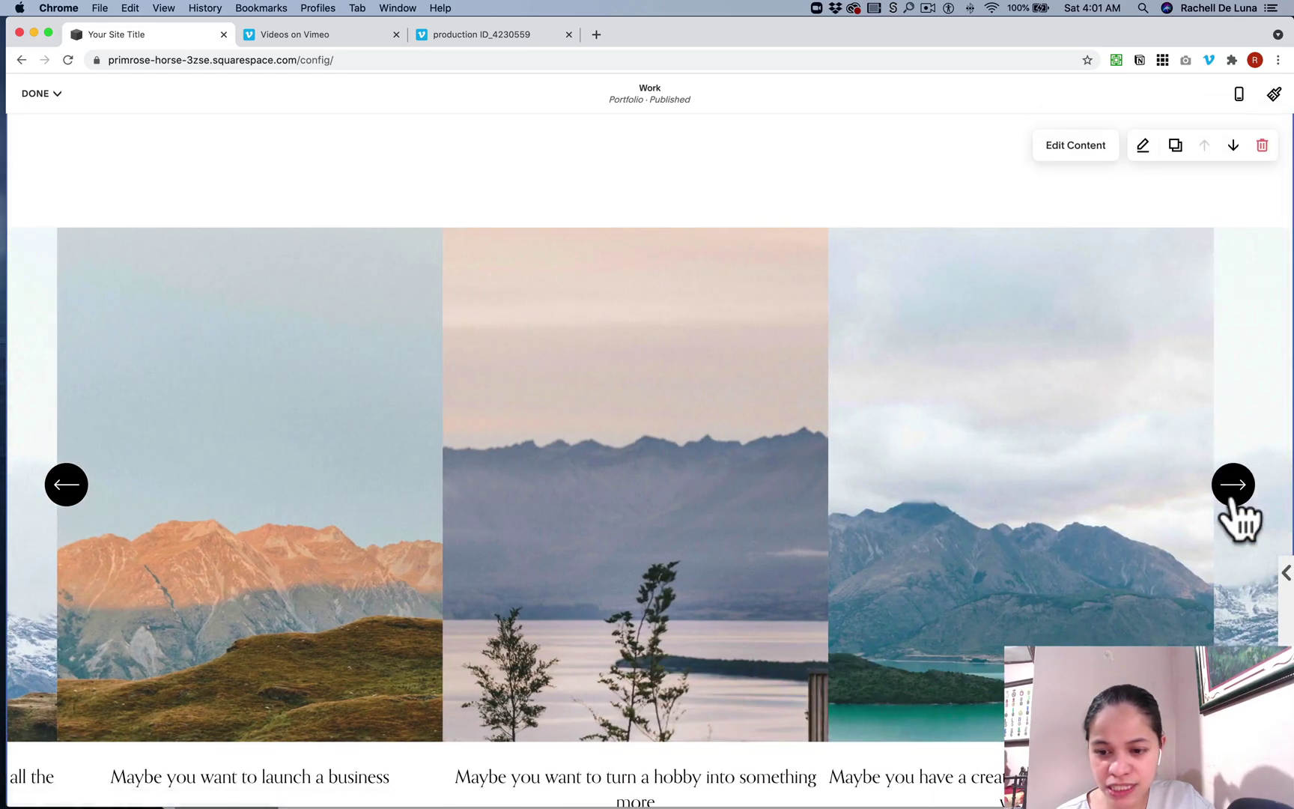
left_click(1232, 506)
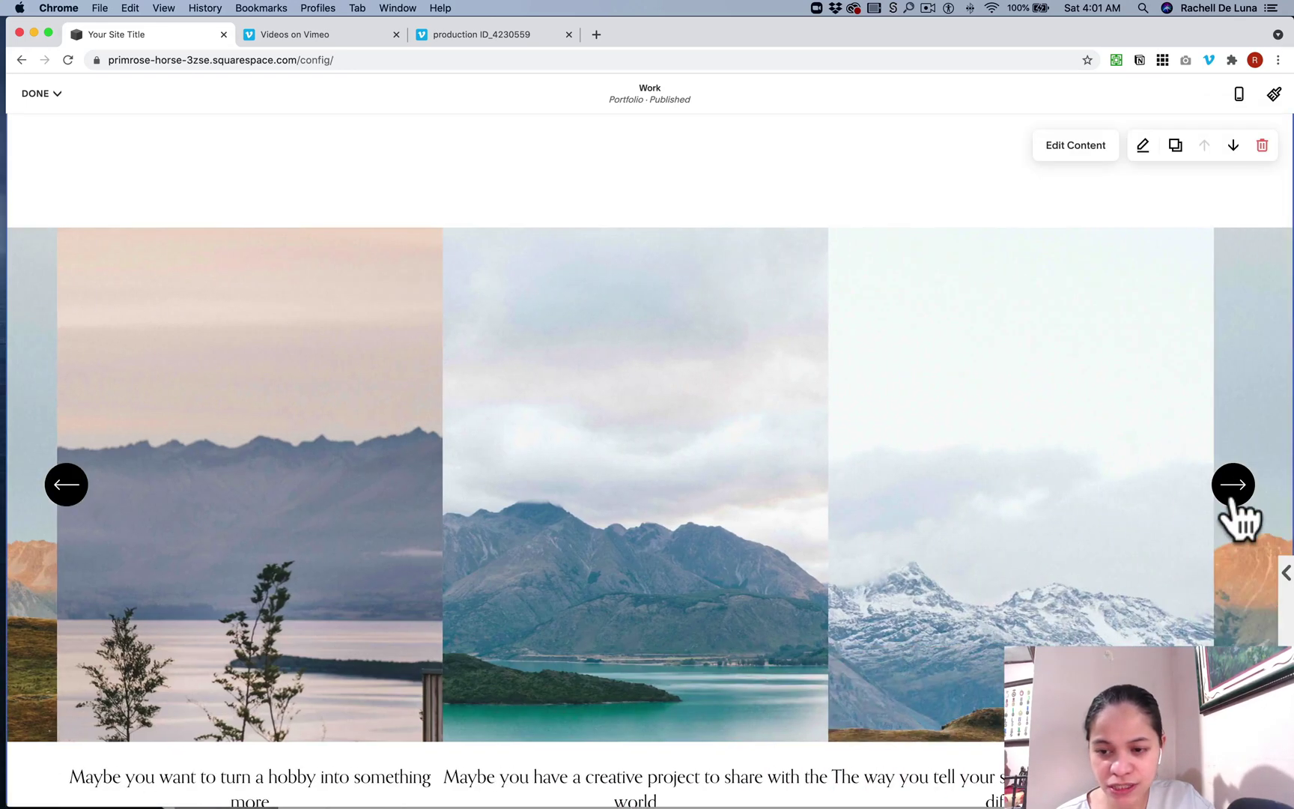
left_click(1232, 505)
scroll(910, 453, "down", 2)
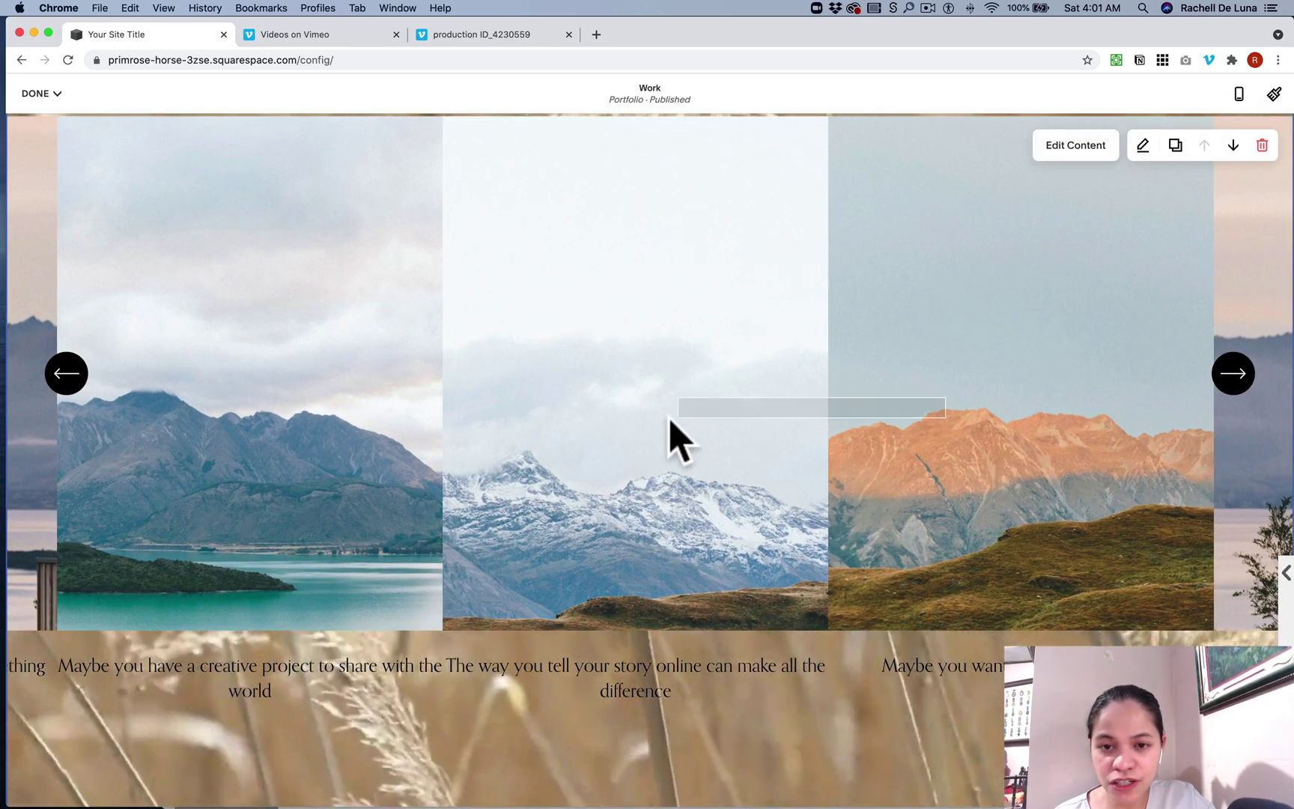
scroll(944, 345, "up", 2)
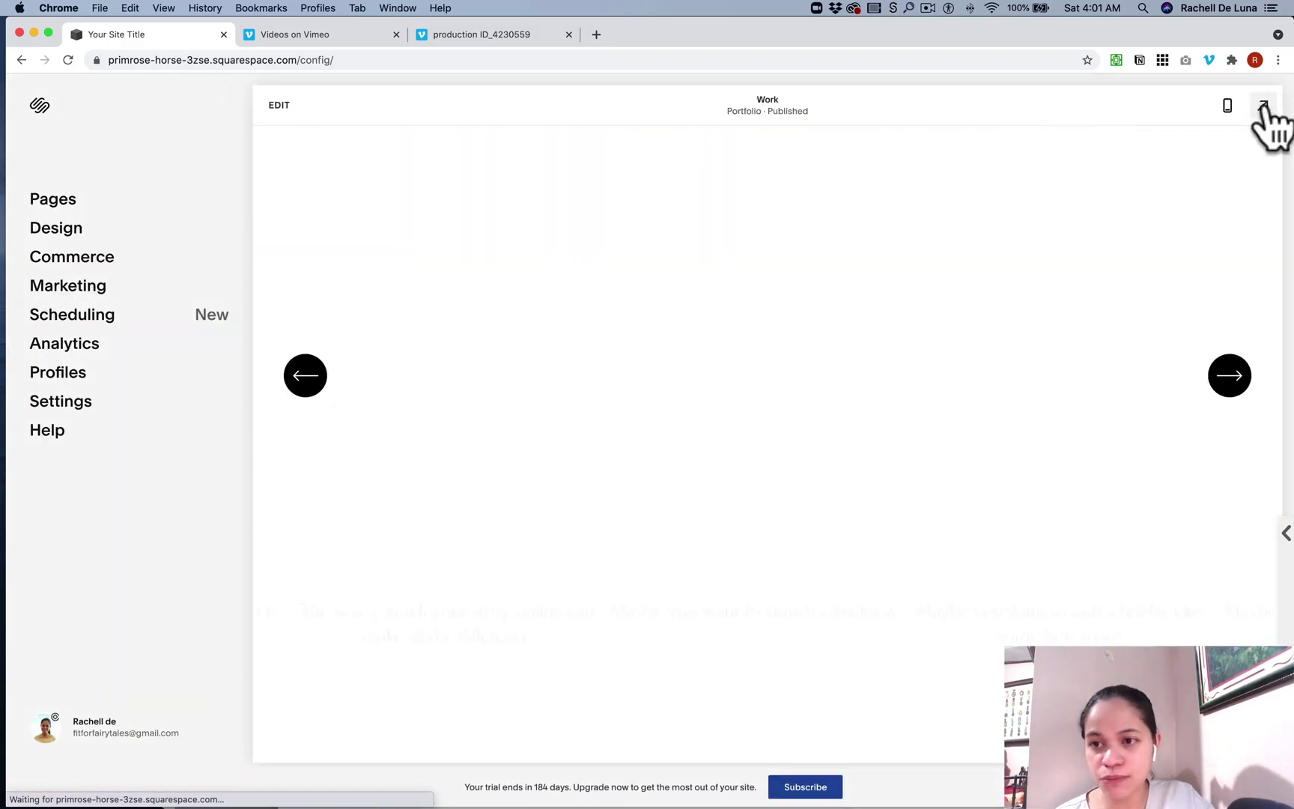
Preview the Work page full-screen, then return to editing it.
key("Escape")
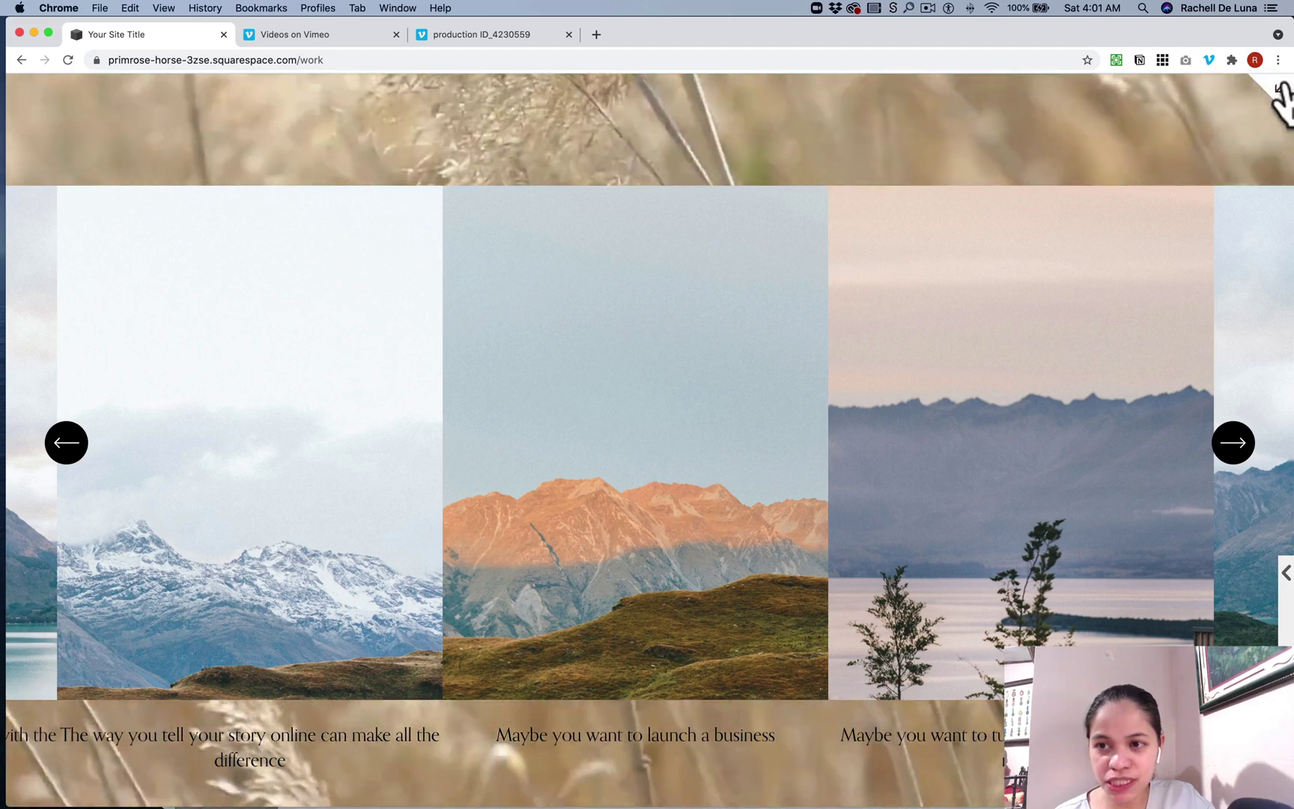
left_click(1281, 89)
left_click(281, 106)
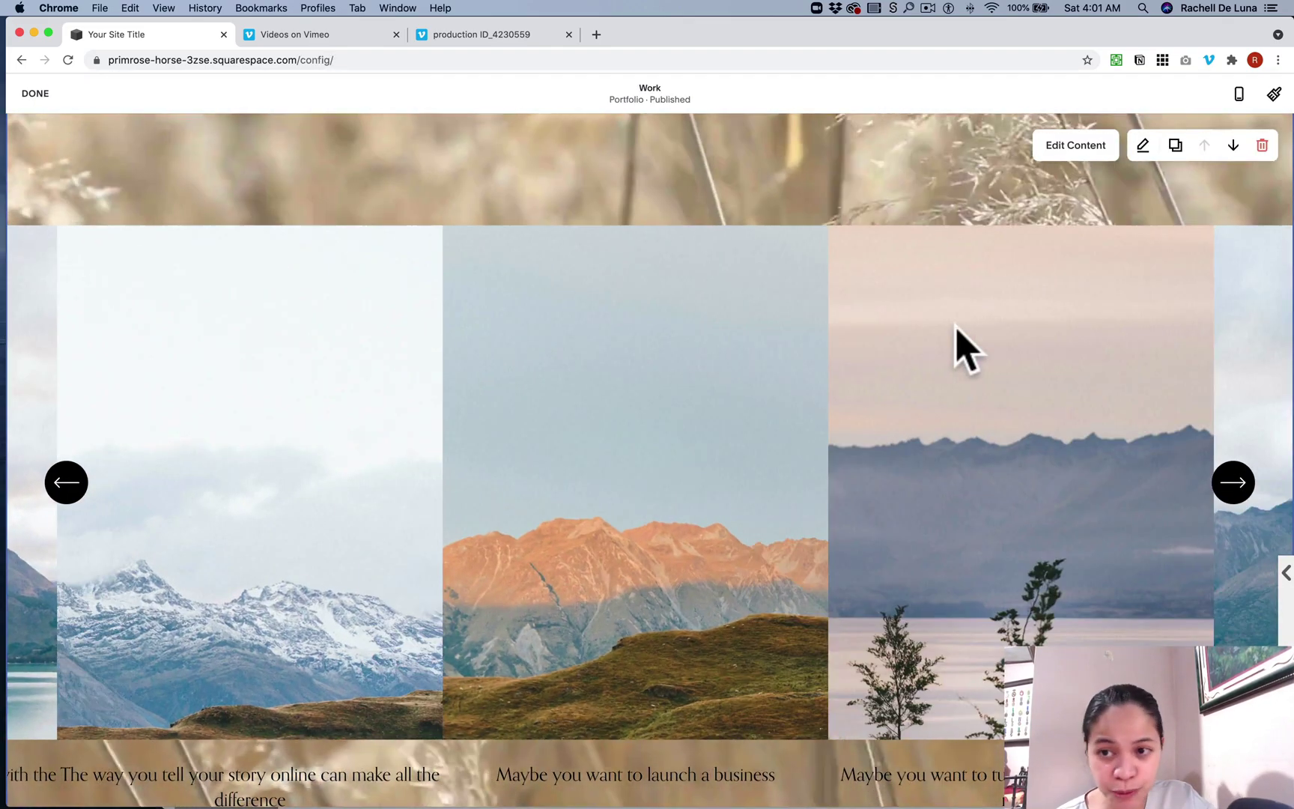
Check the background video settings, then open the list section's four content items.
left_click(1140, 147)
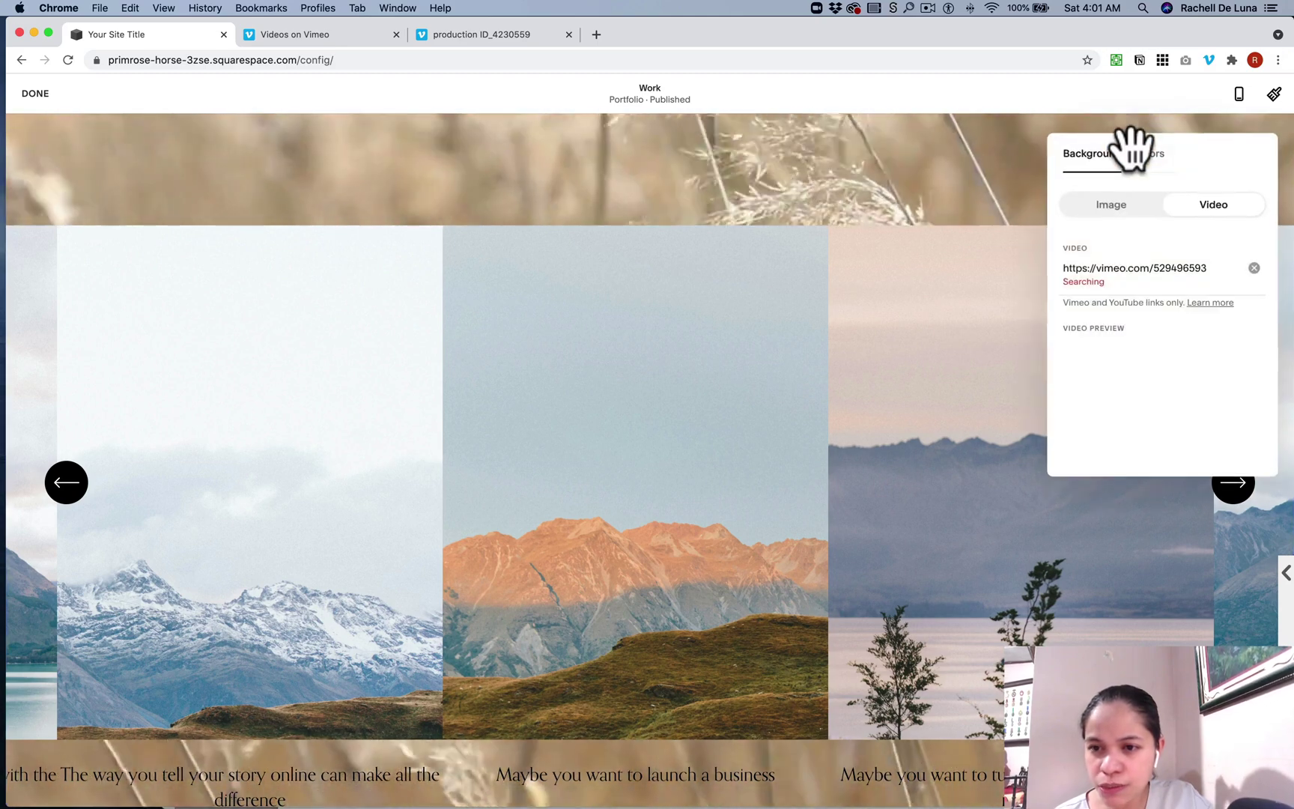
left_click(1146, 163)
left_click(954, 209)
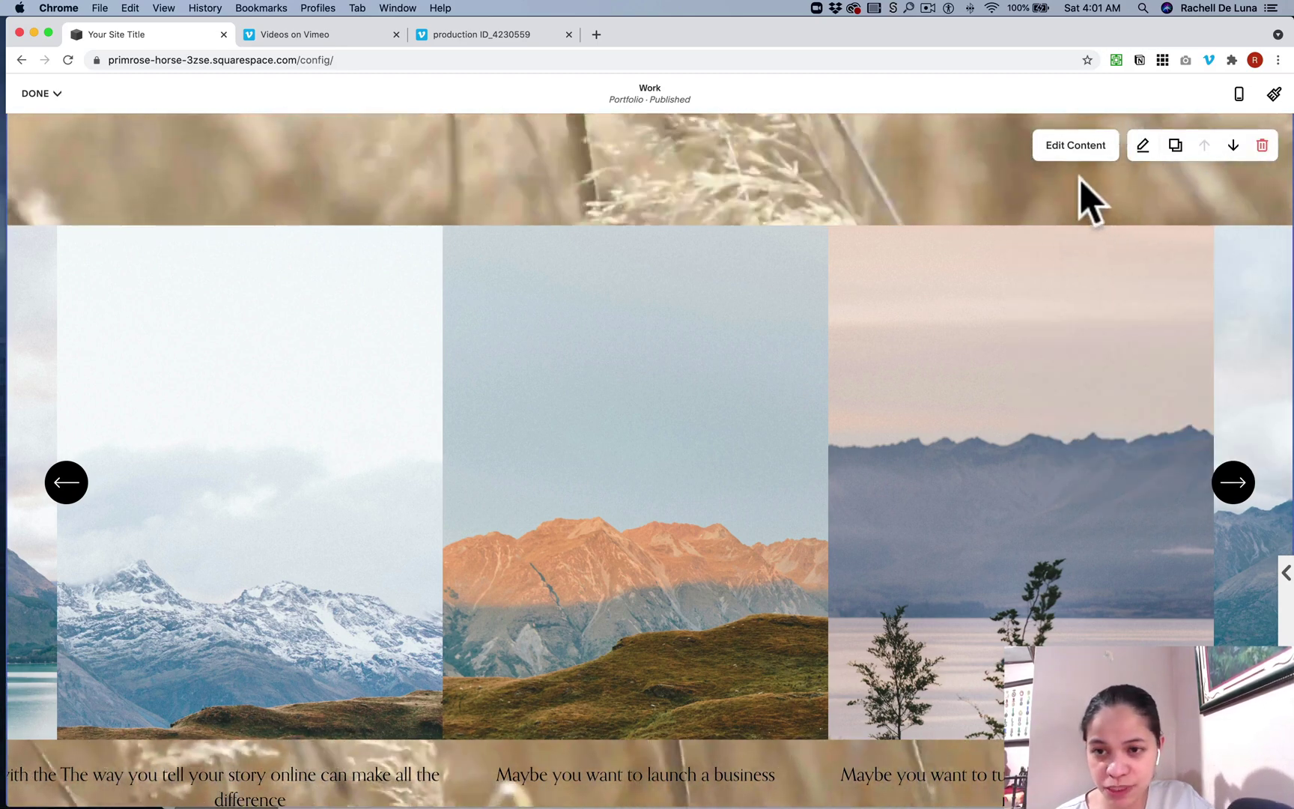
left_click(1091, 157)
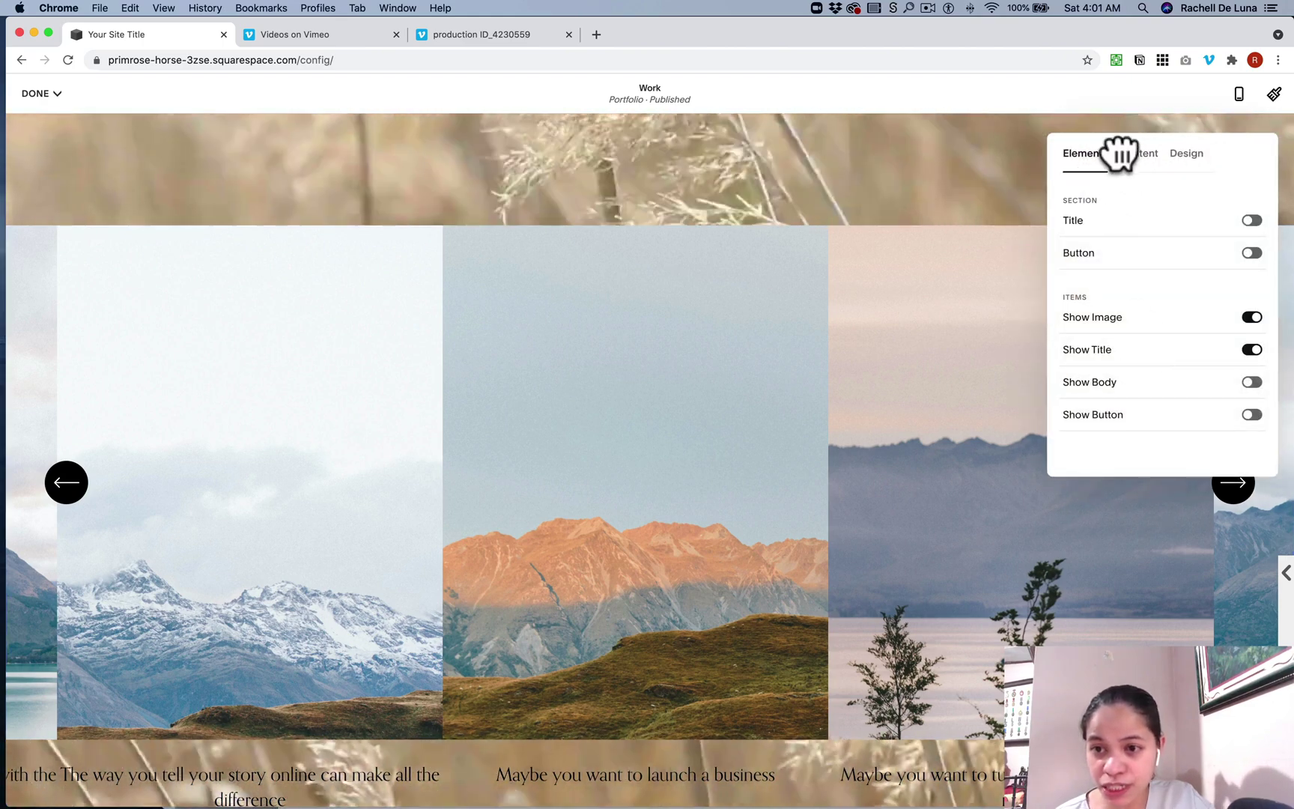
left_click(1139, 159)
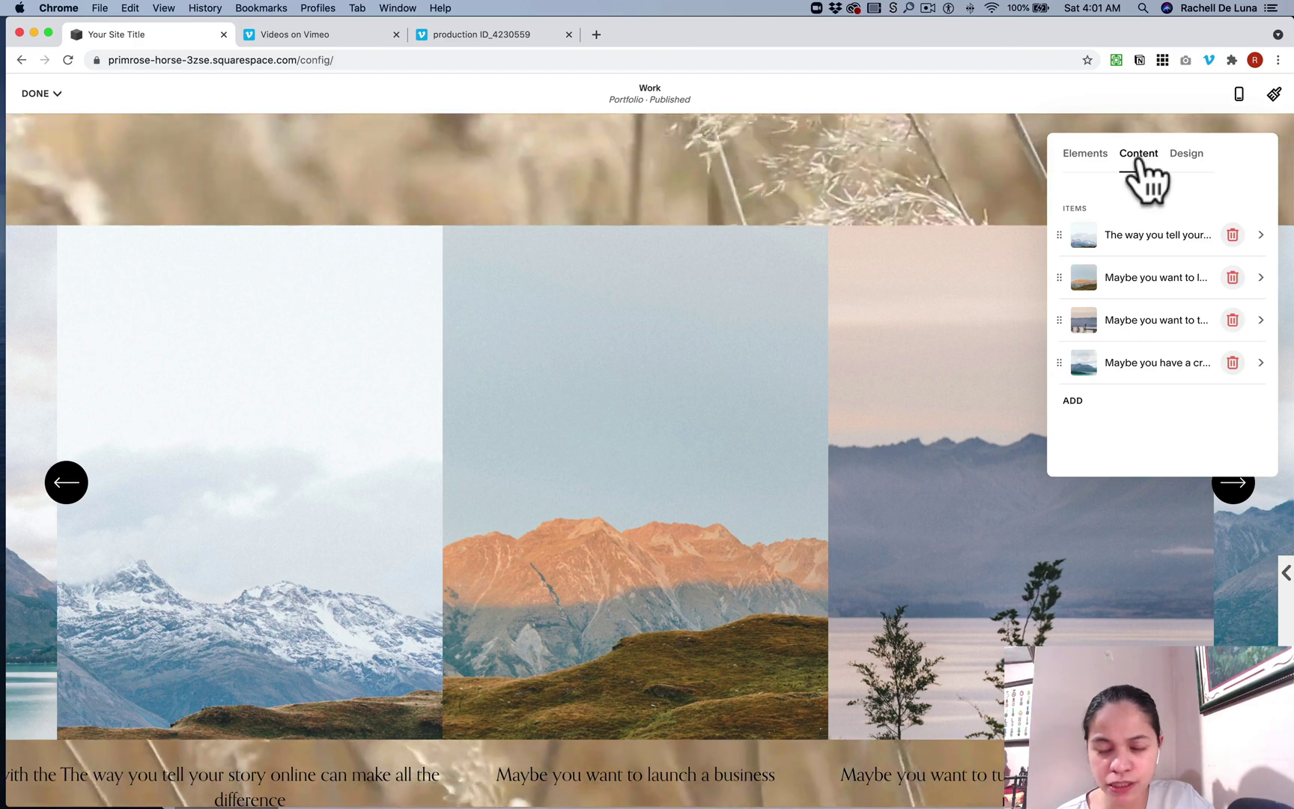
Change the carousel to the Simple List layout and reopen the section's background settings.
left_click(1189, 158)
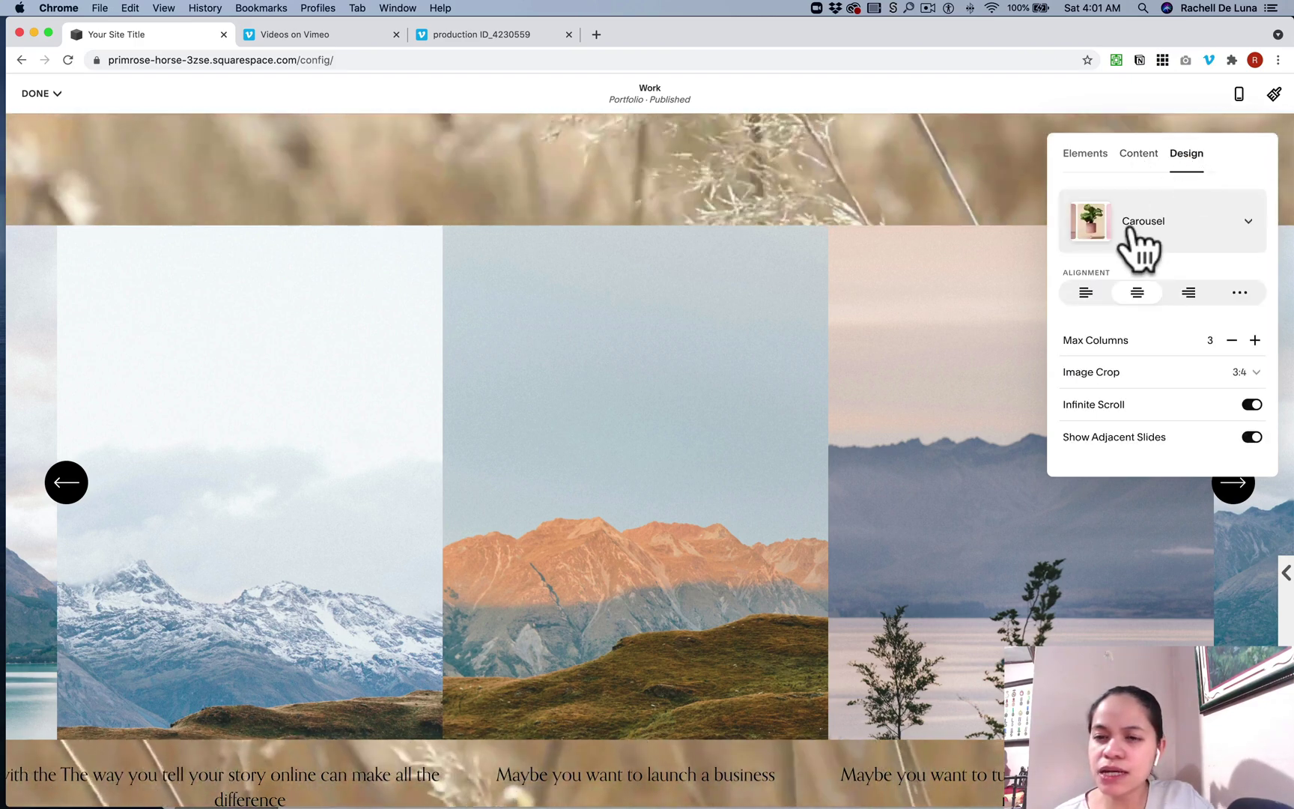
left_click(1139, 247)
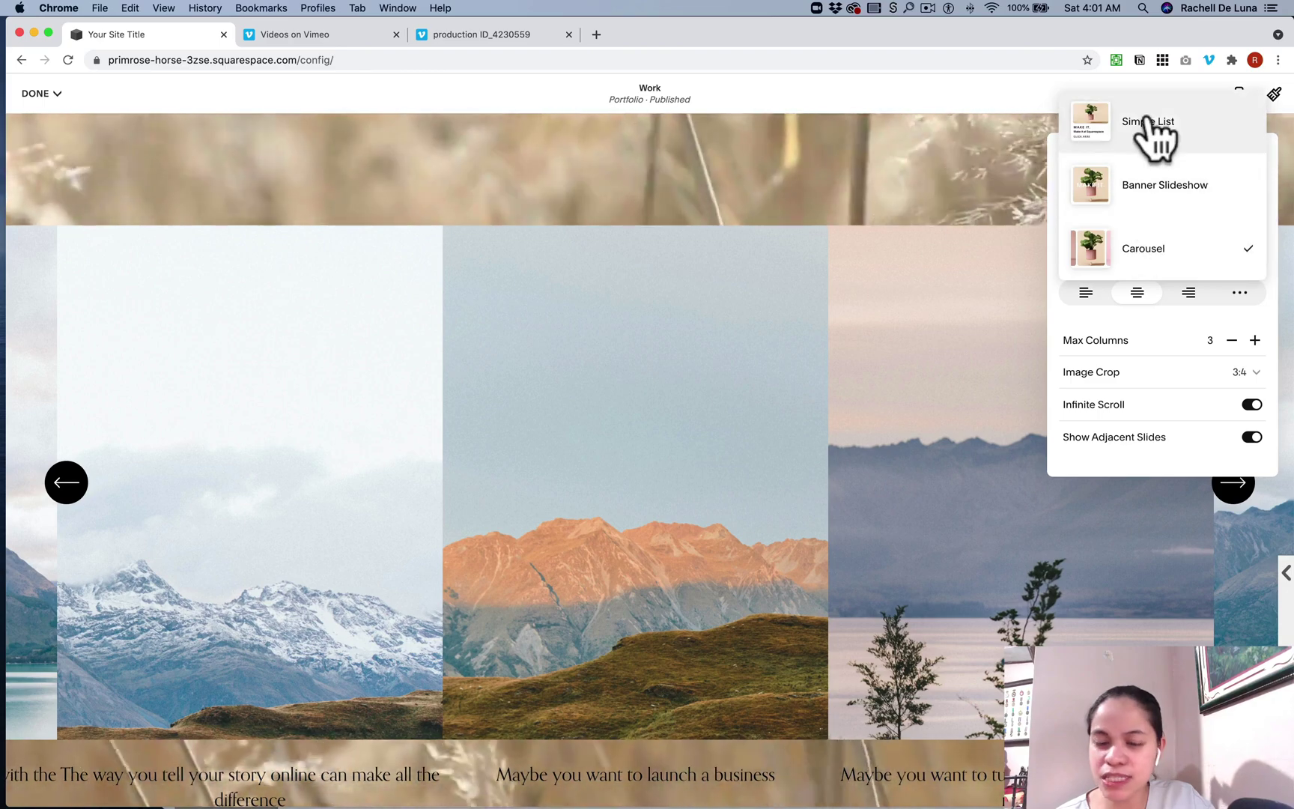
left_click(1148, 124)
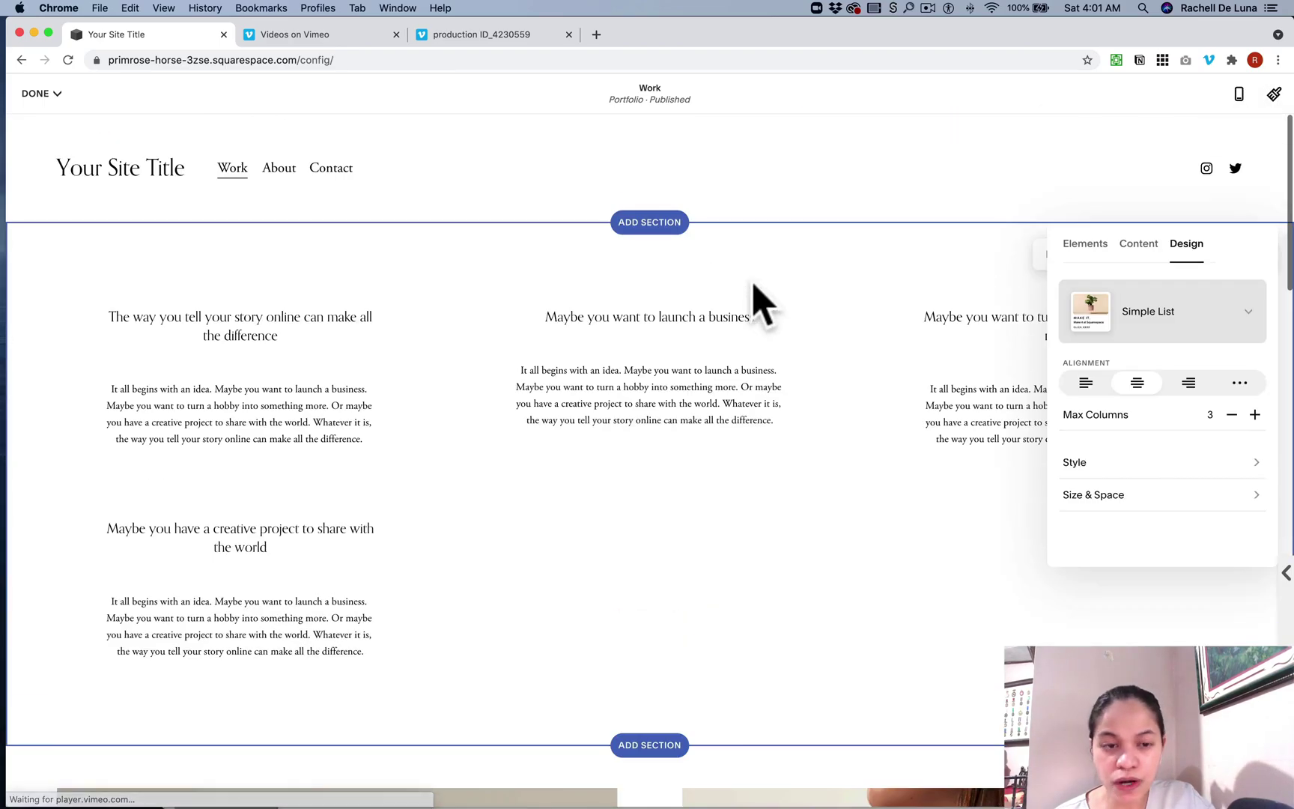
left_click(704, 439)
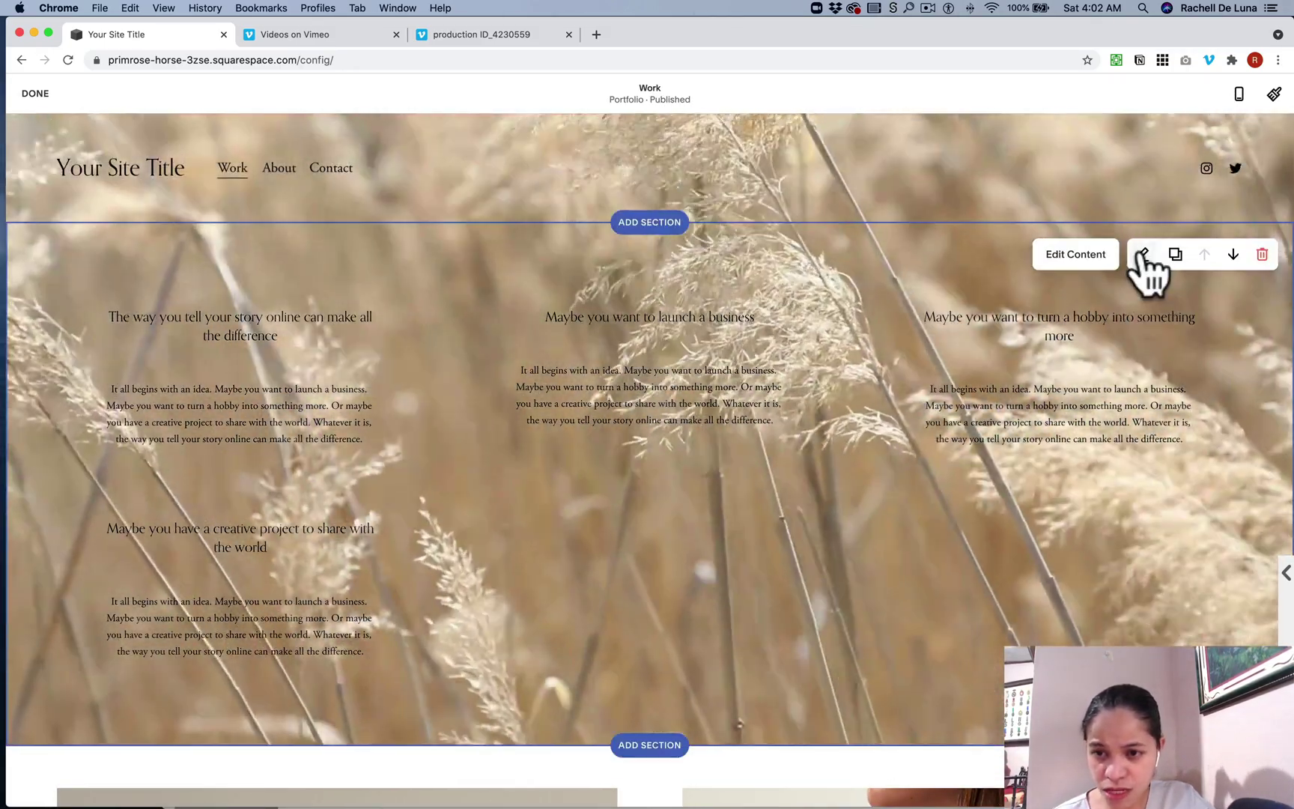
left_click(1144, 255)
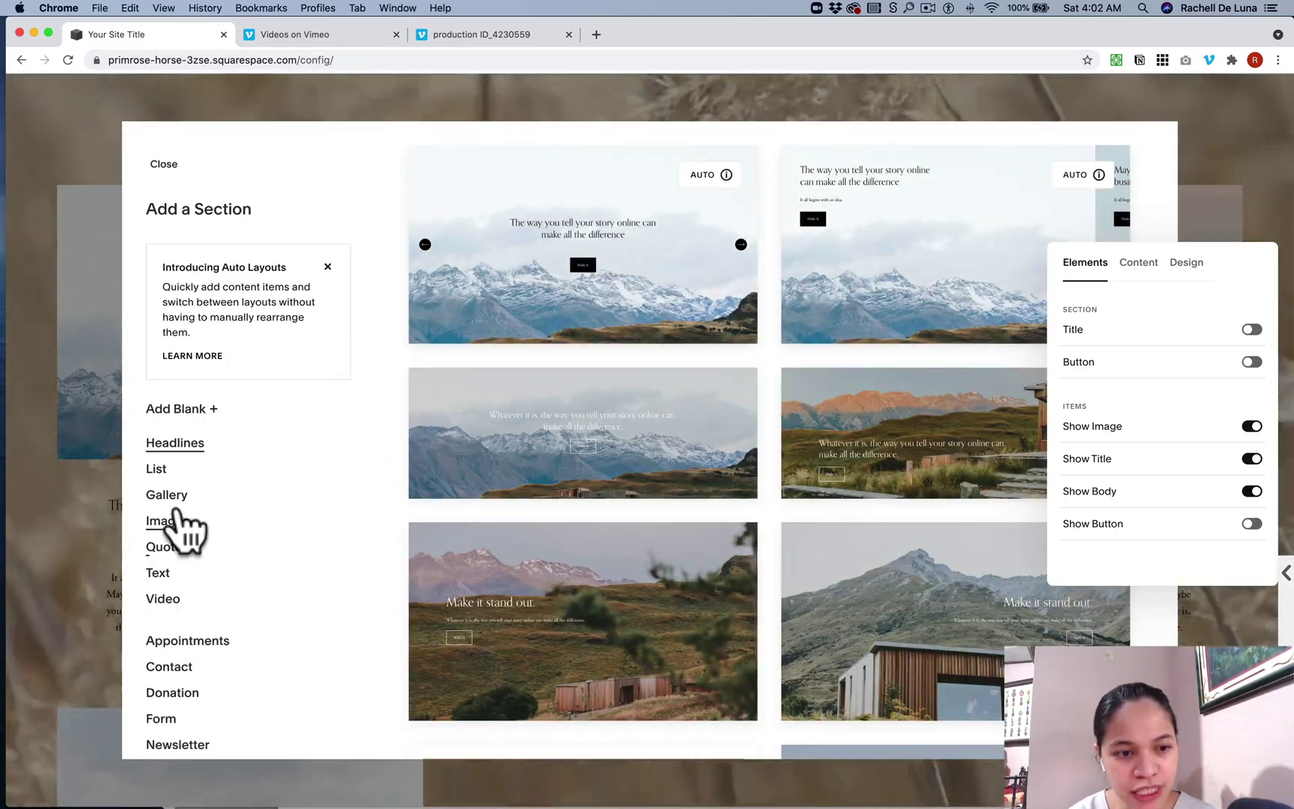
Add a six-image Gallery grid section of mountain and cabin photos to the page.
left_click(166, 496)
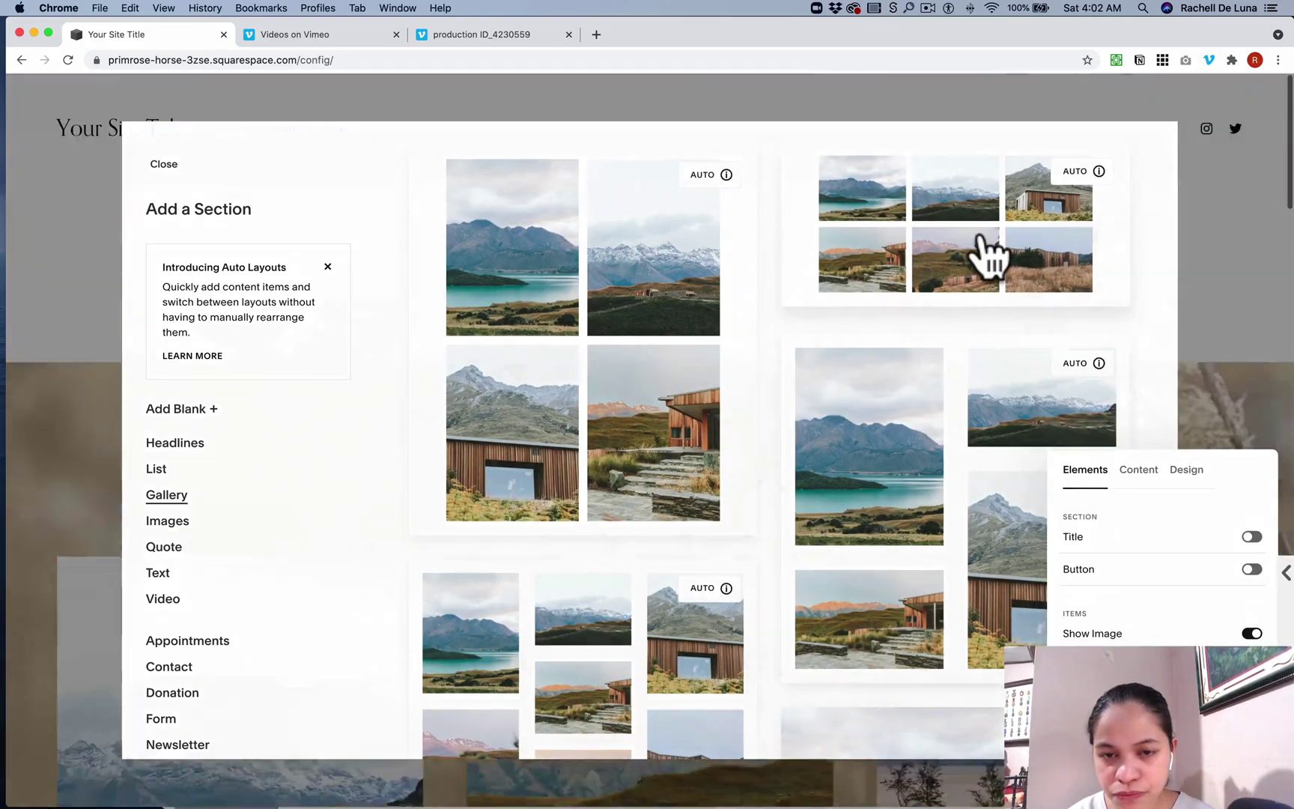
left_click(983, 255)
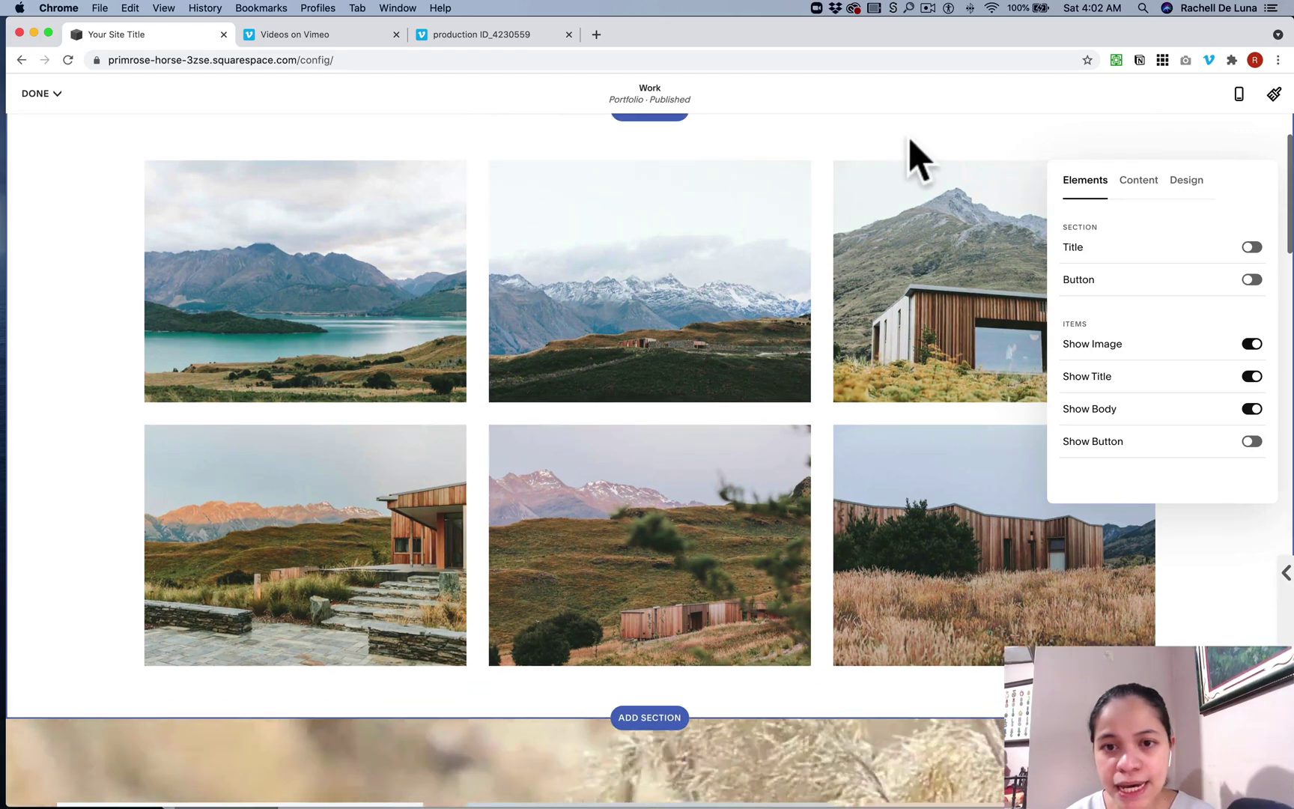
left_click(912, 158)
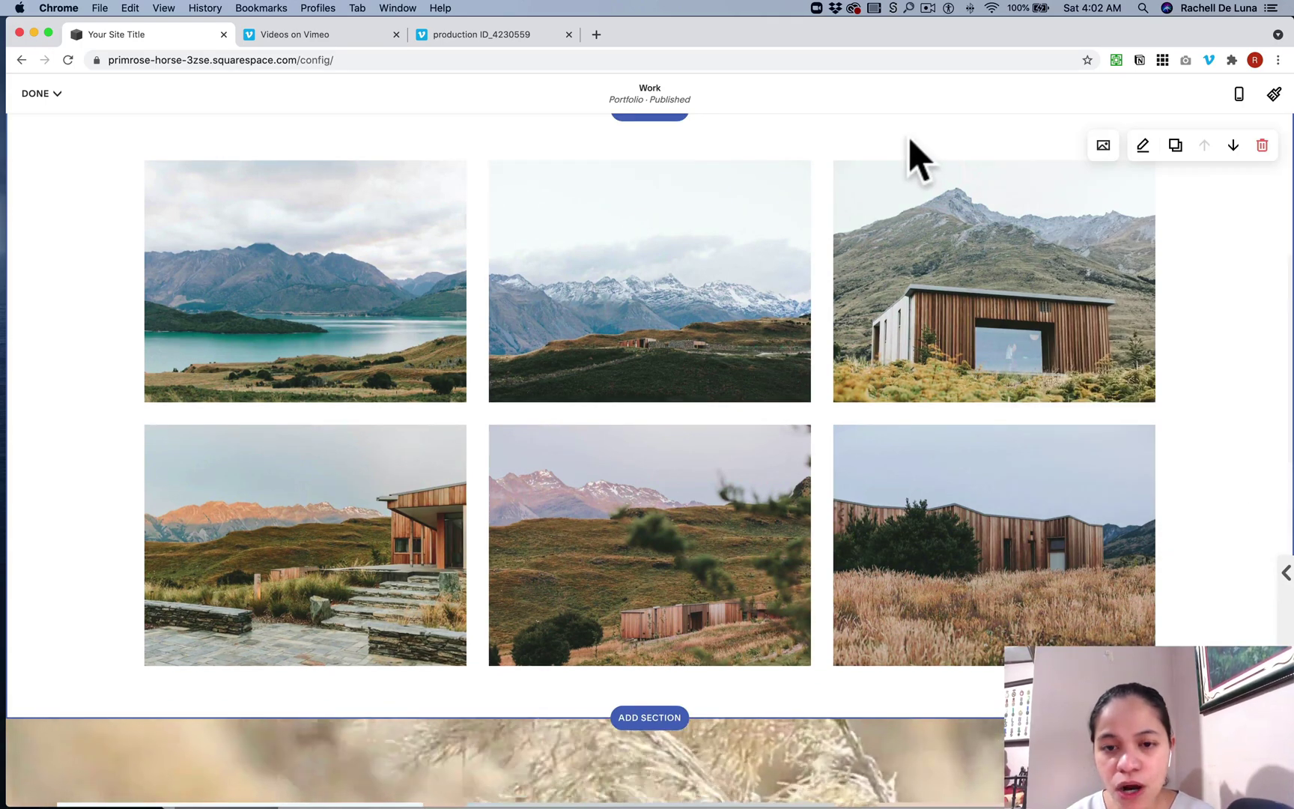
scroll(929, 277, "up", 2)
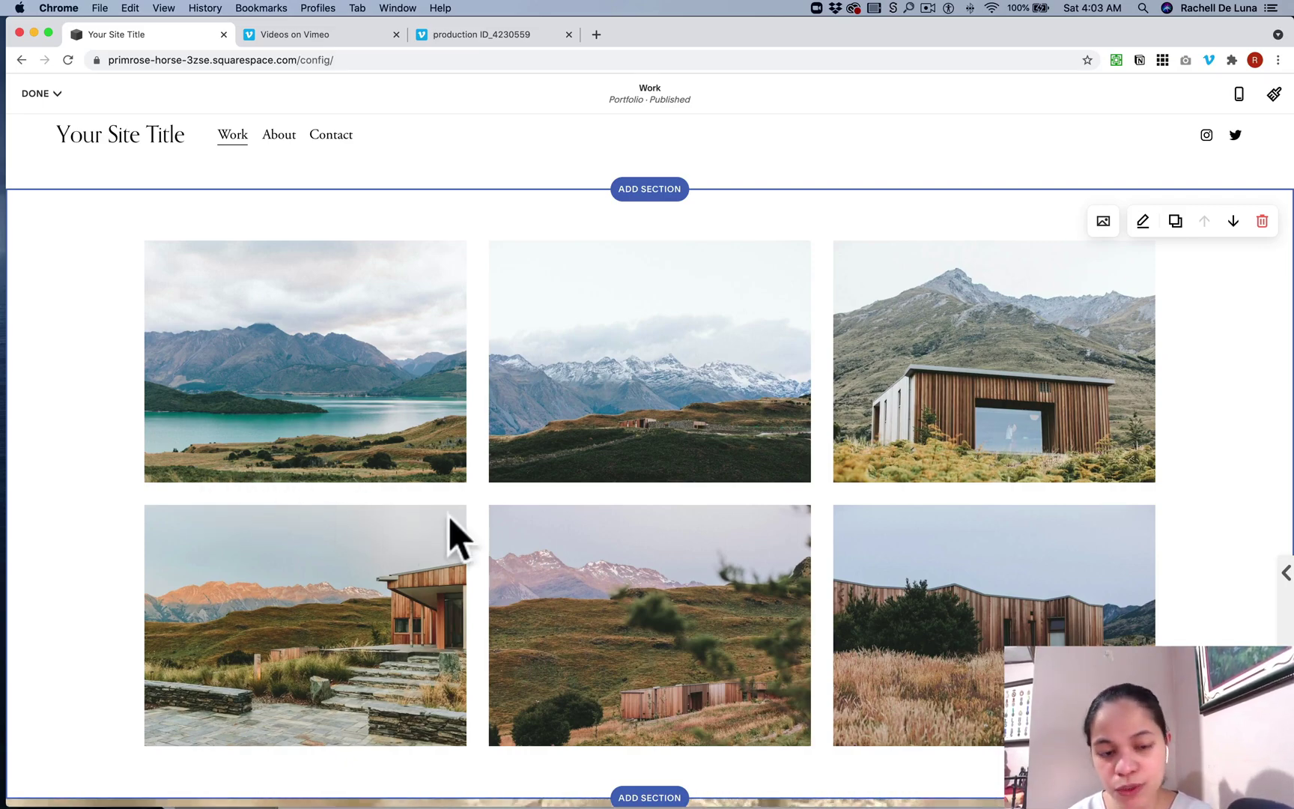
Set the Simple List content order to Content First so text sits above each photo.
scroll(436, 539, "down", 8)
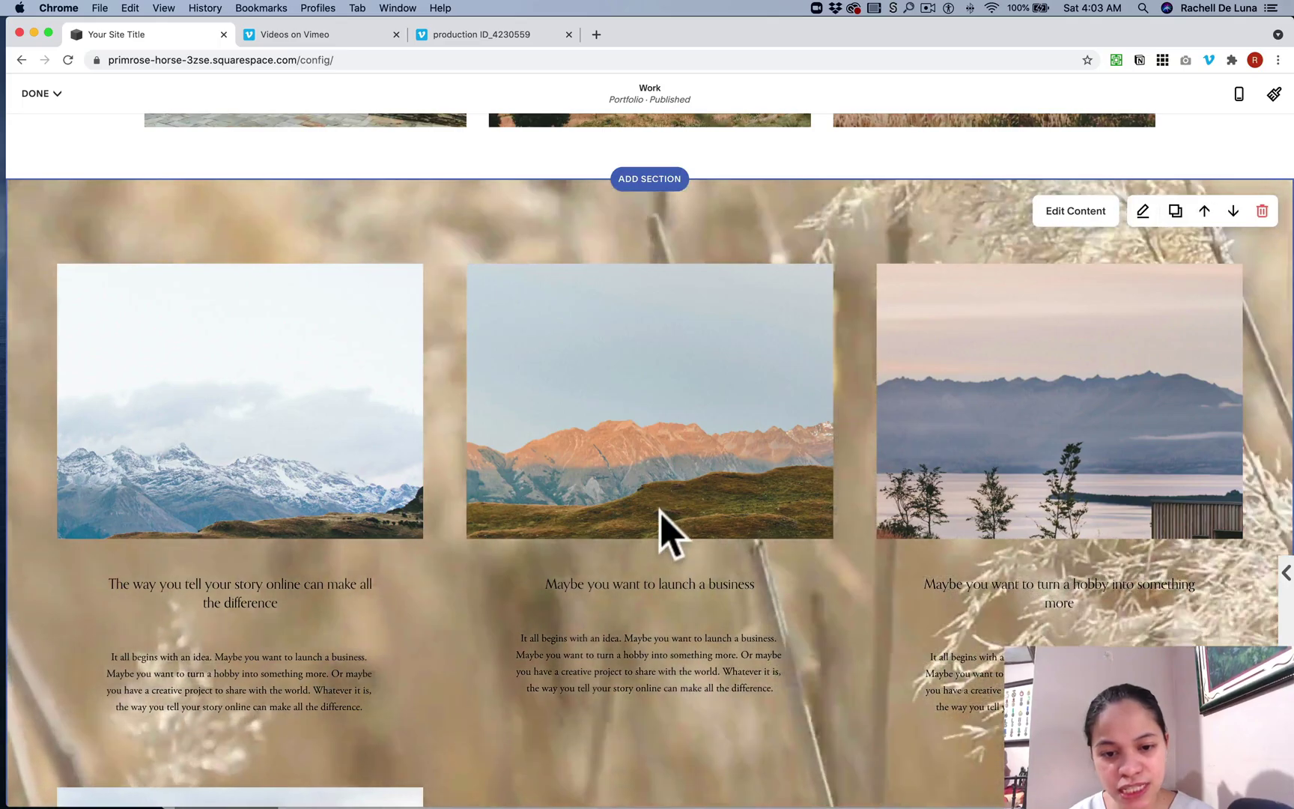
scroll(671, 534, "down", 2)
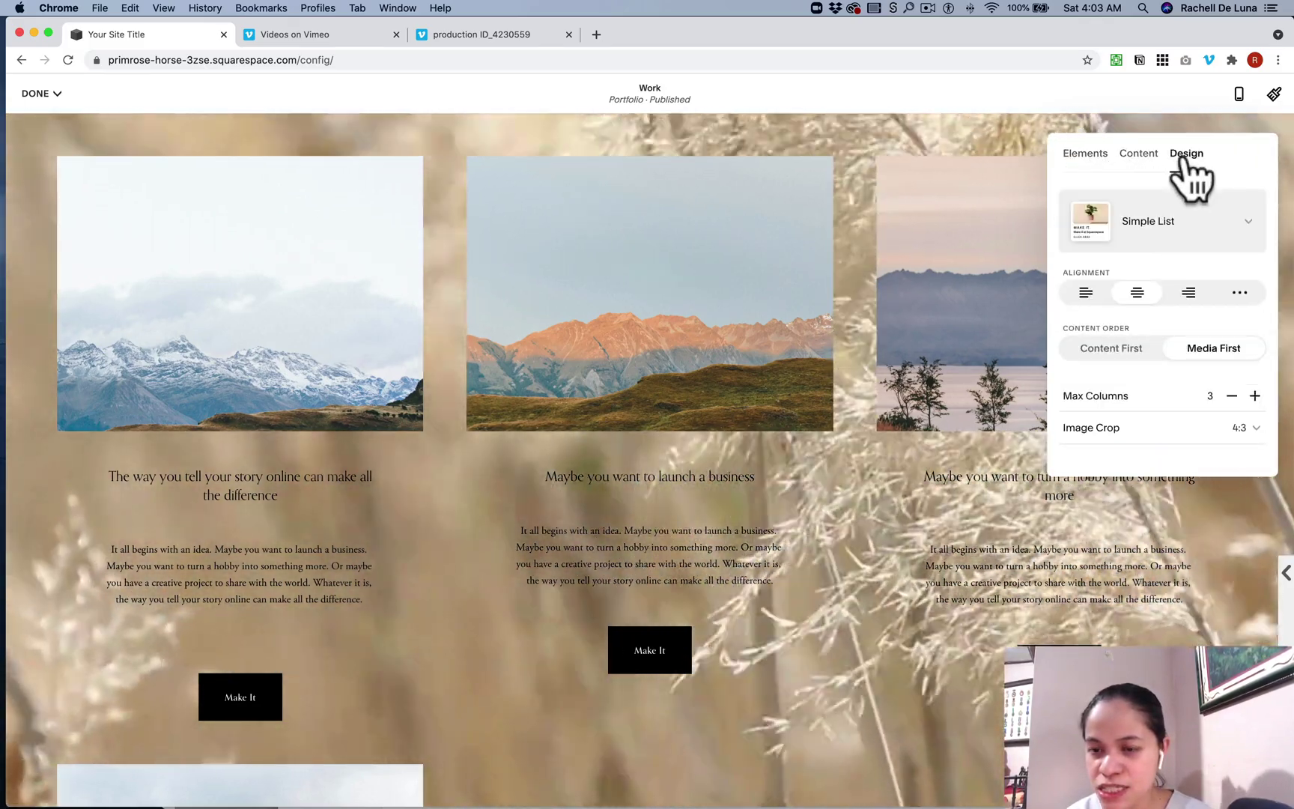
scroll(1181, 303, "down", 1)
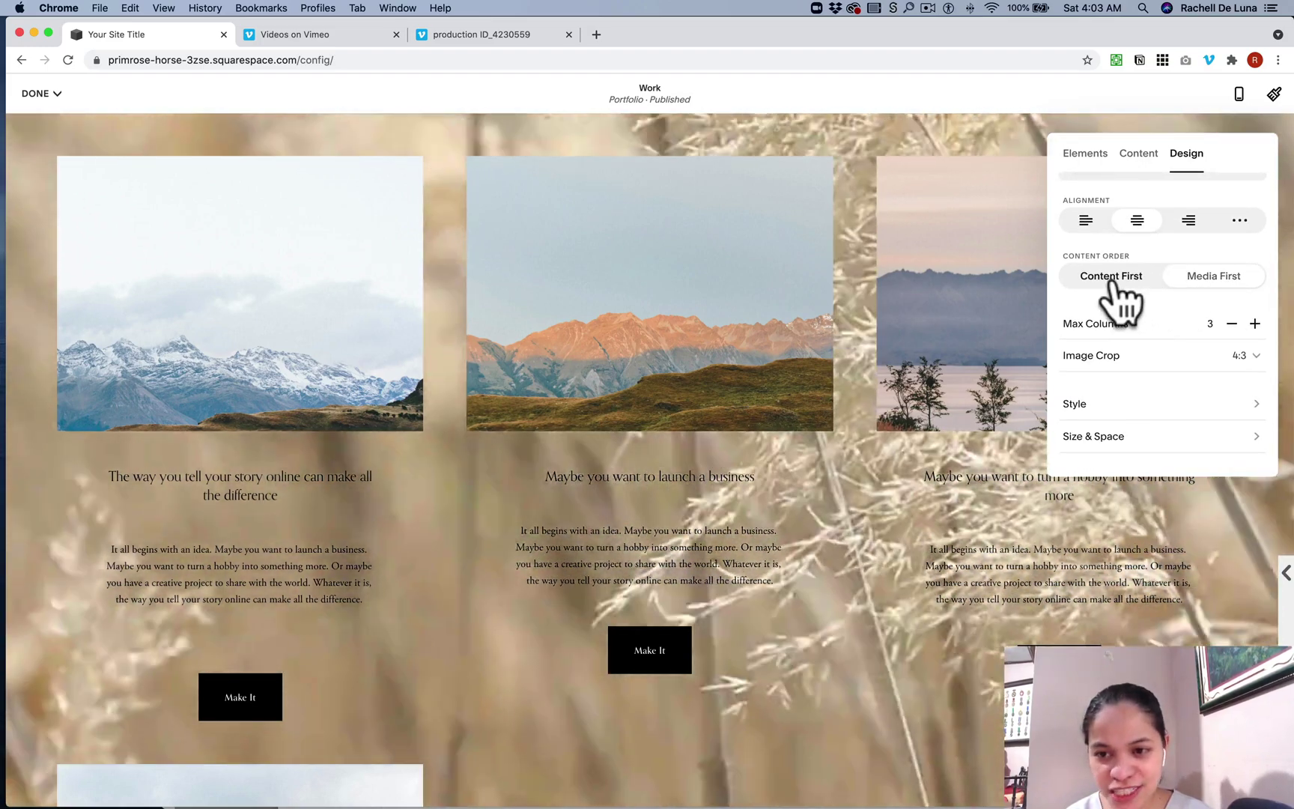
left_click(1113, 283)
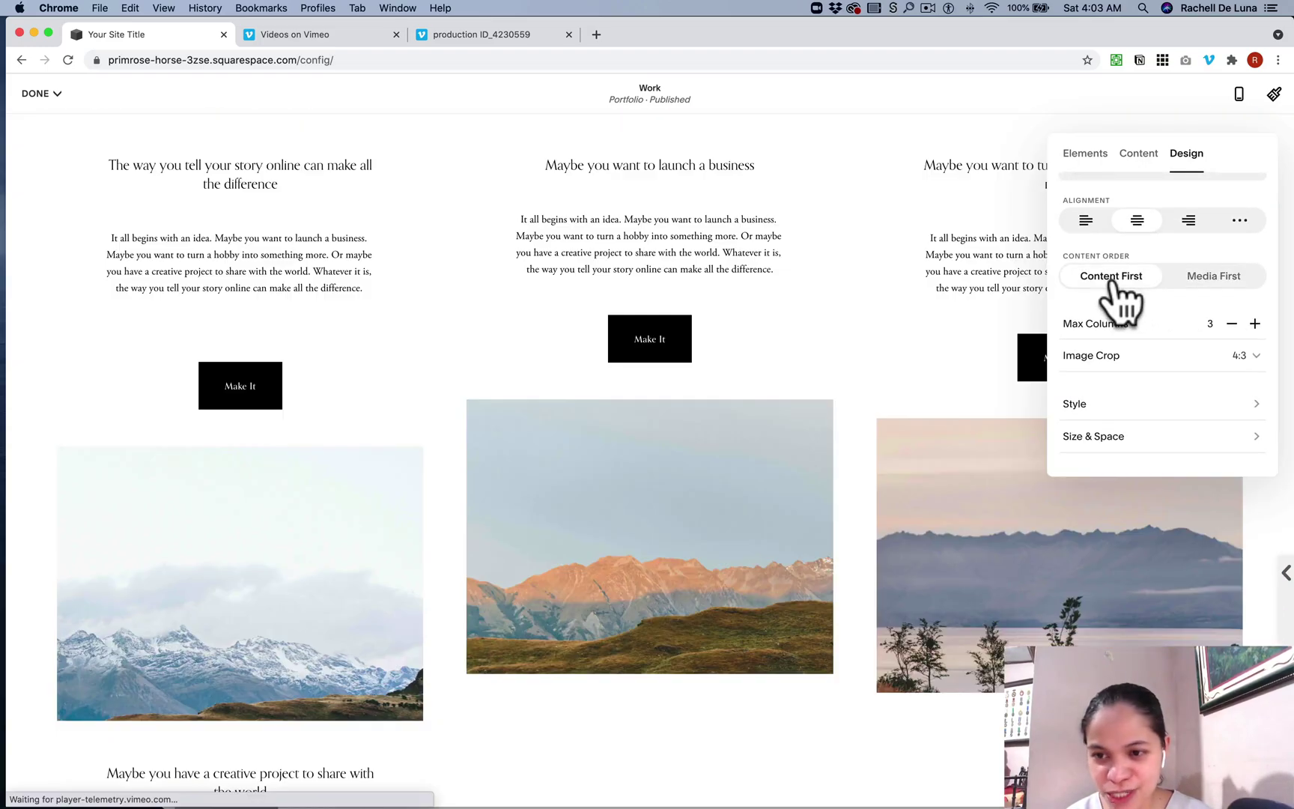
scroll(749, 300, "up", 3)
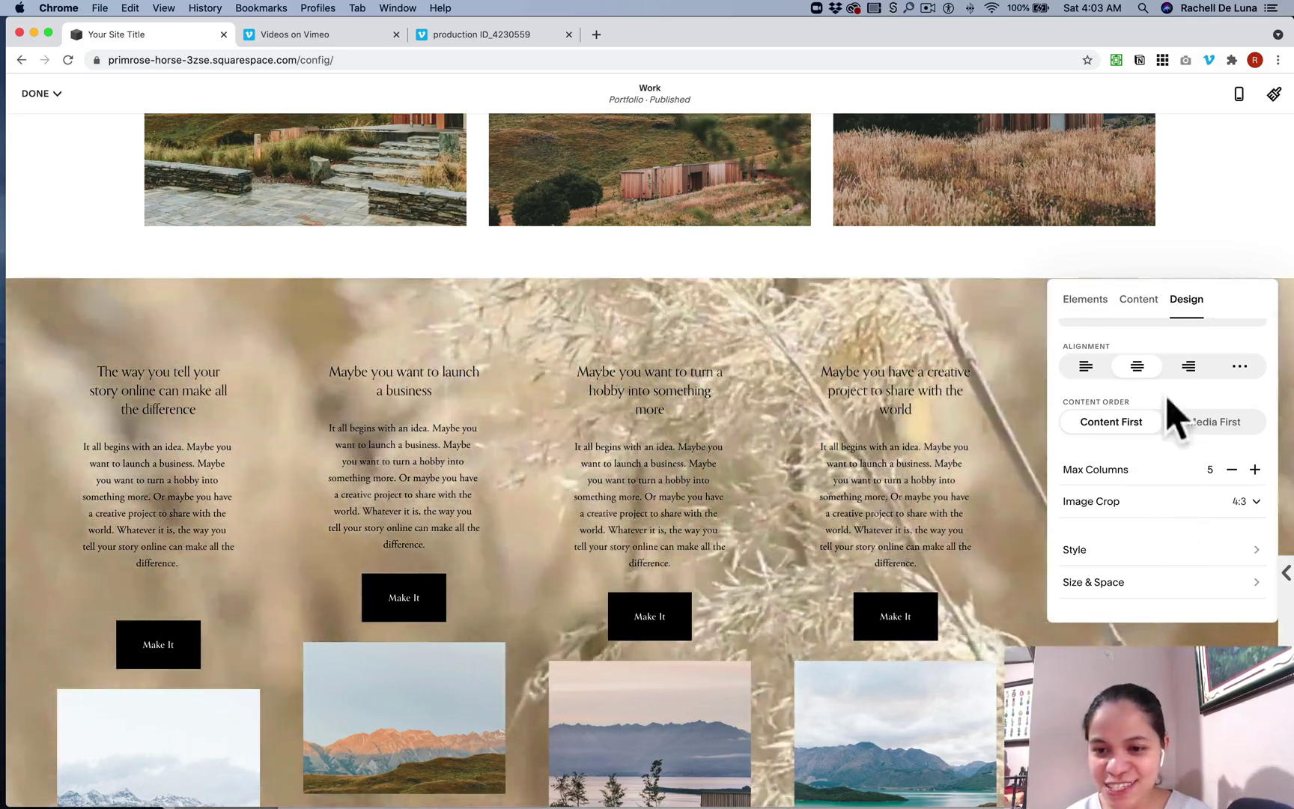
left_click(1133, 311)
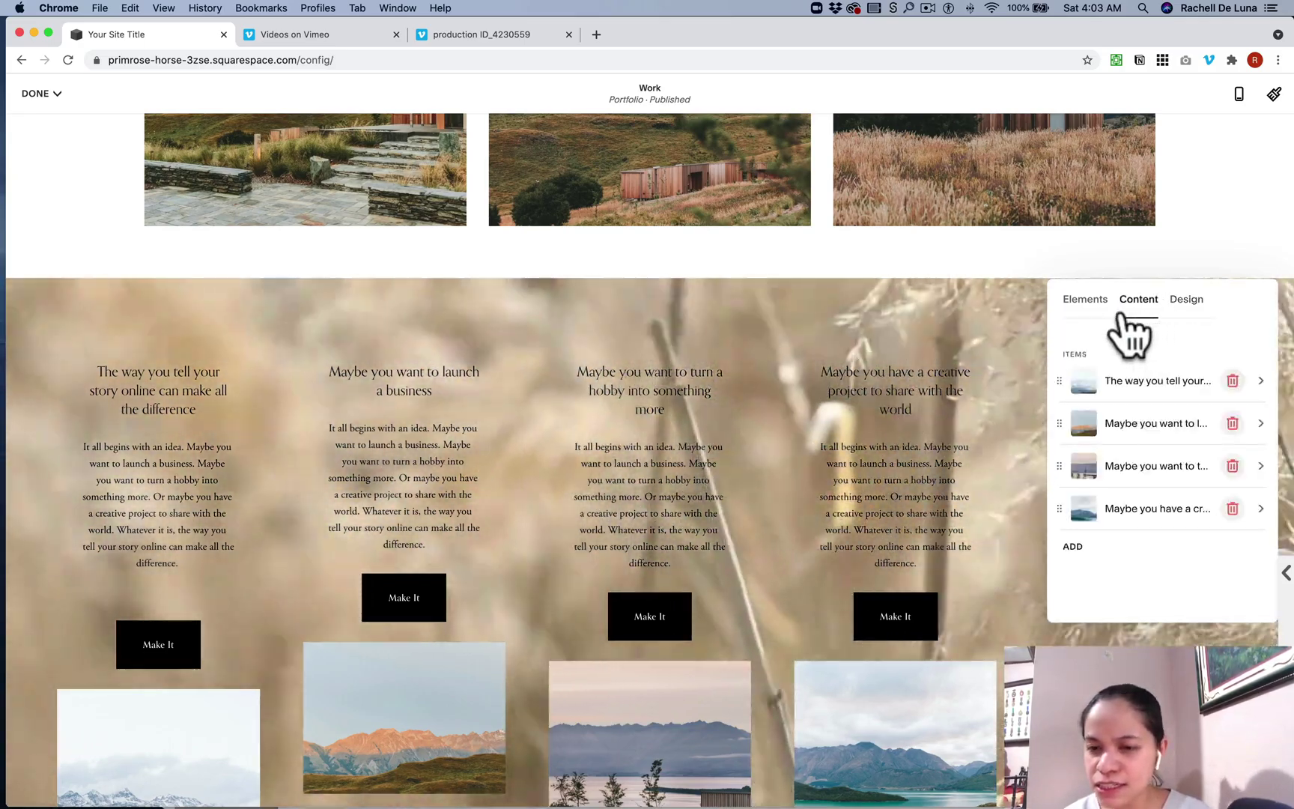
left_click(1084, 311)
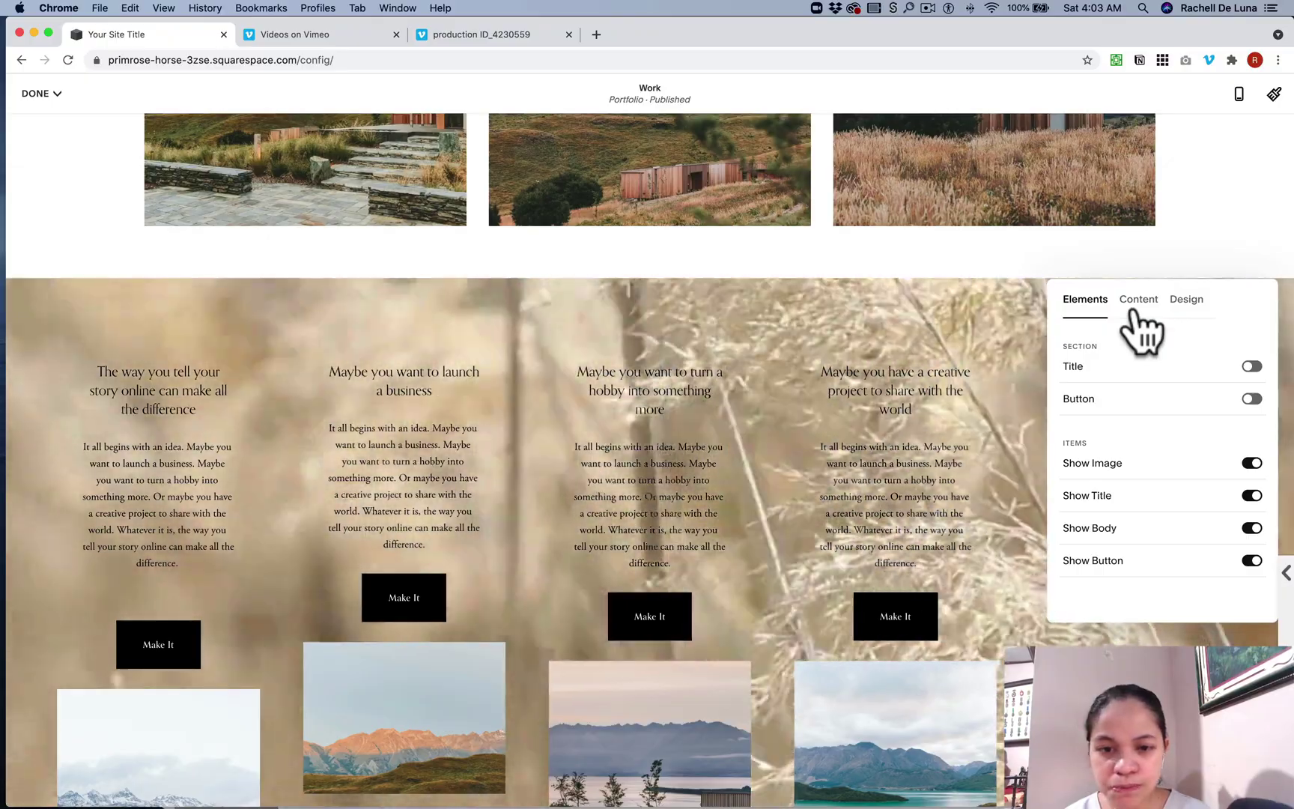
left_click(1134, 313)
scroll(786, 598, "down", 5)
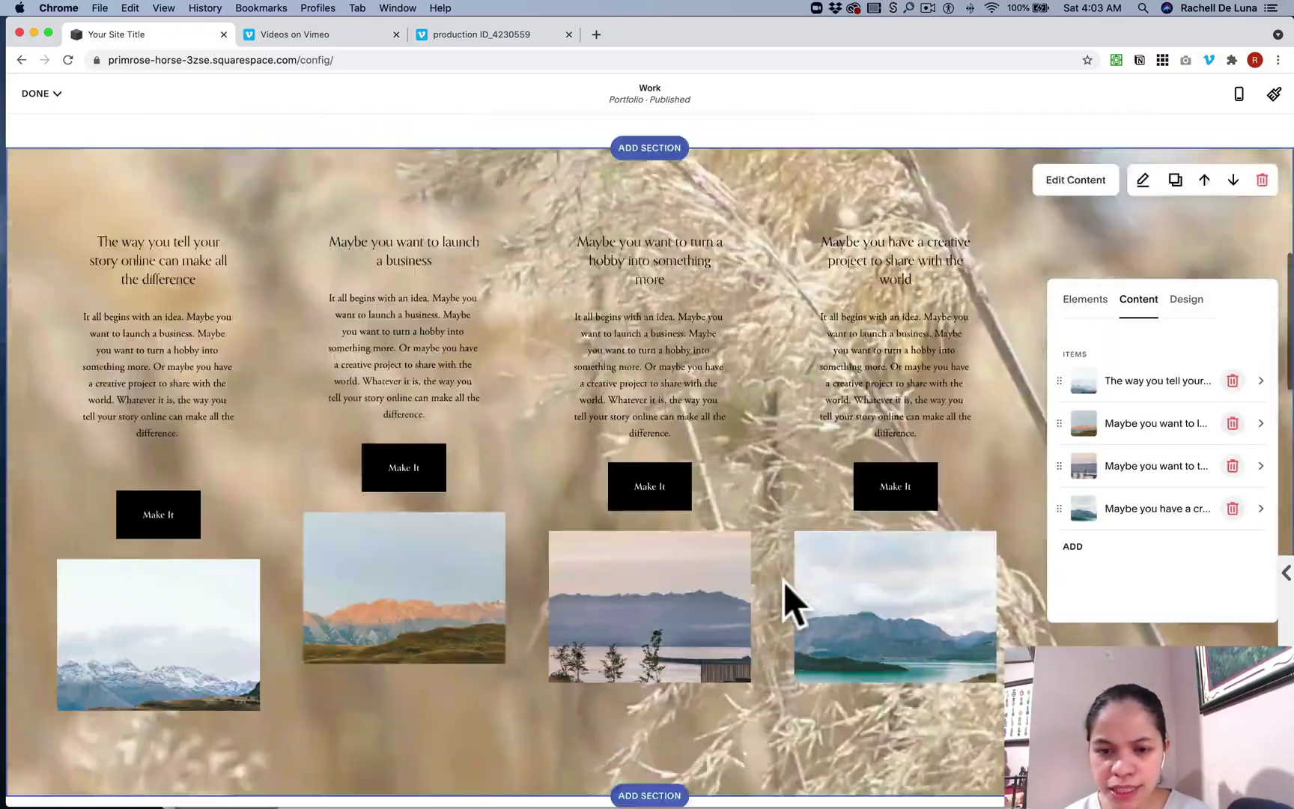
scroll(786, 598, "up", 2)
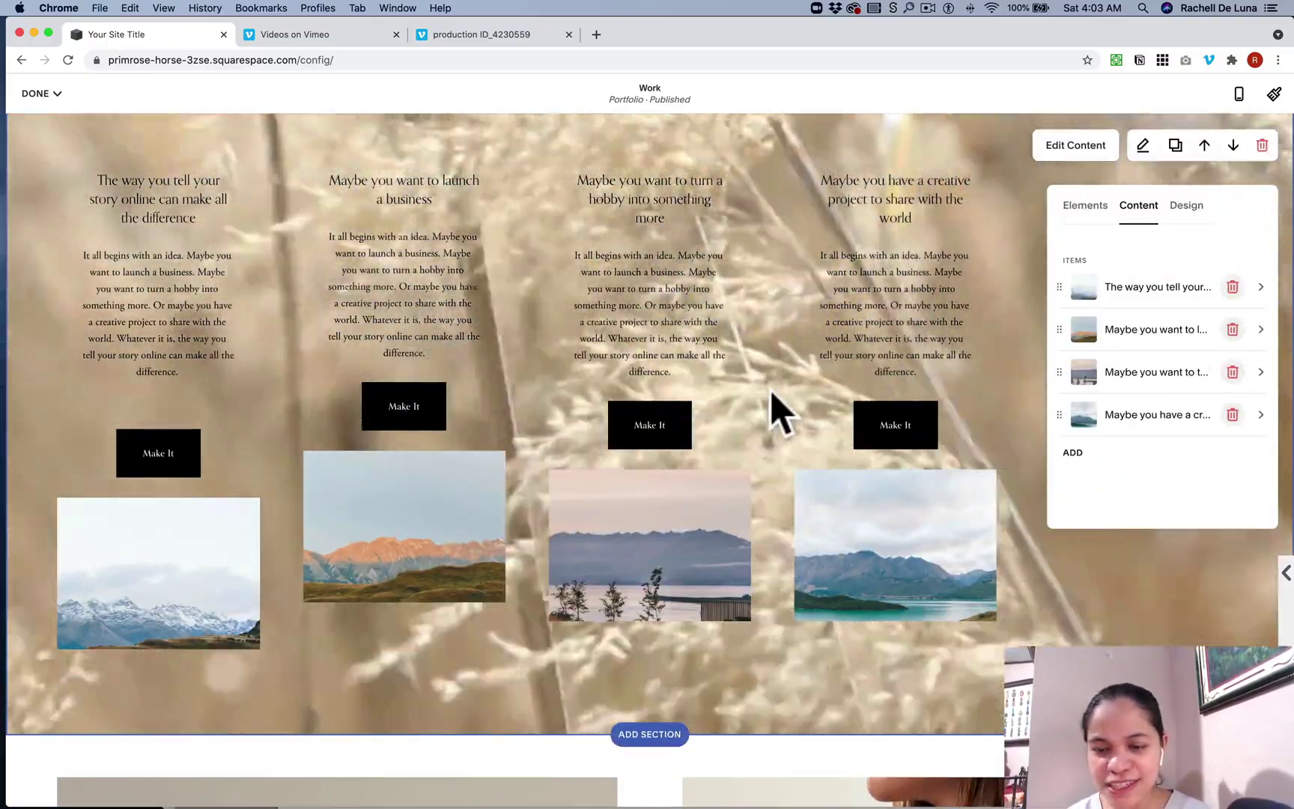
scroll(919, 254, "up", 4)
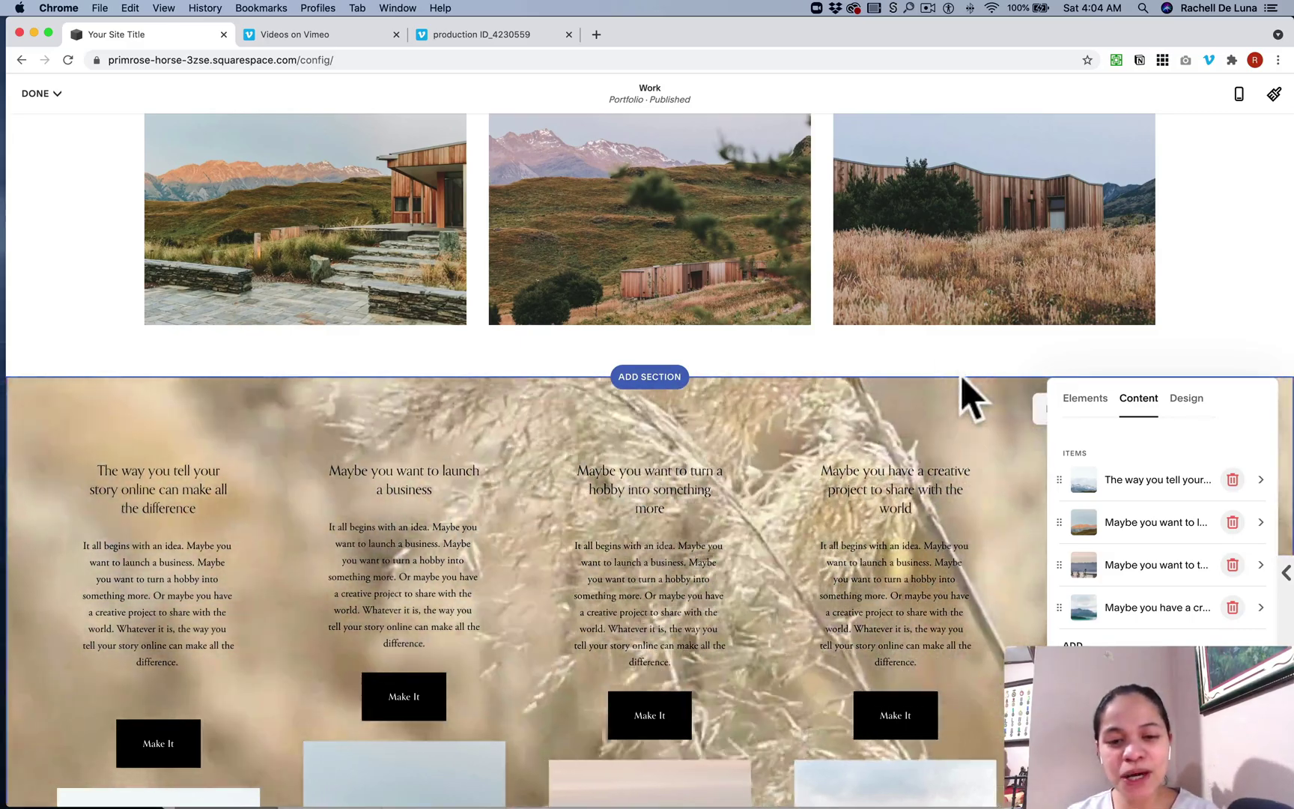
scroll(859, 270, "down", 5)
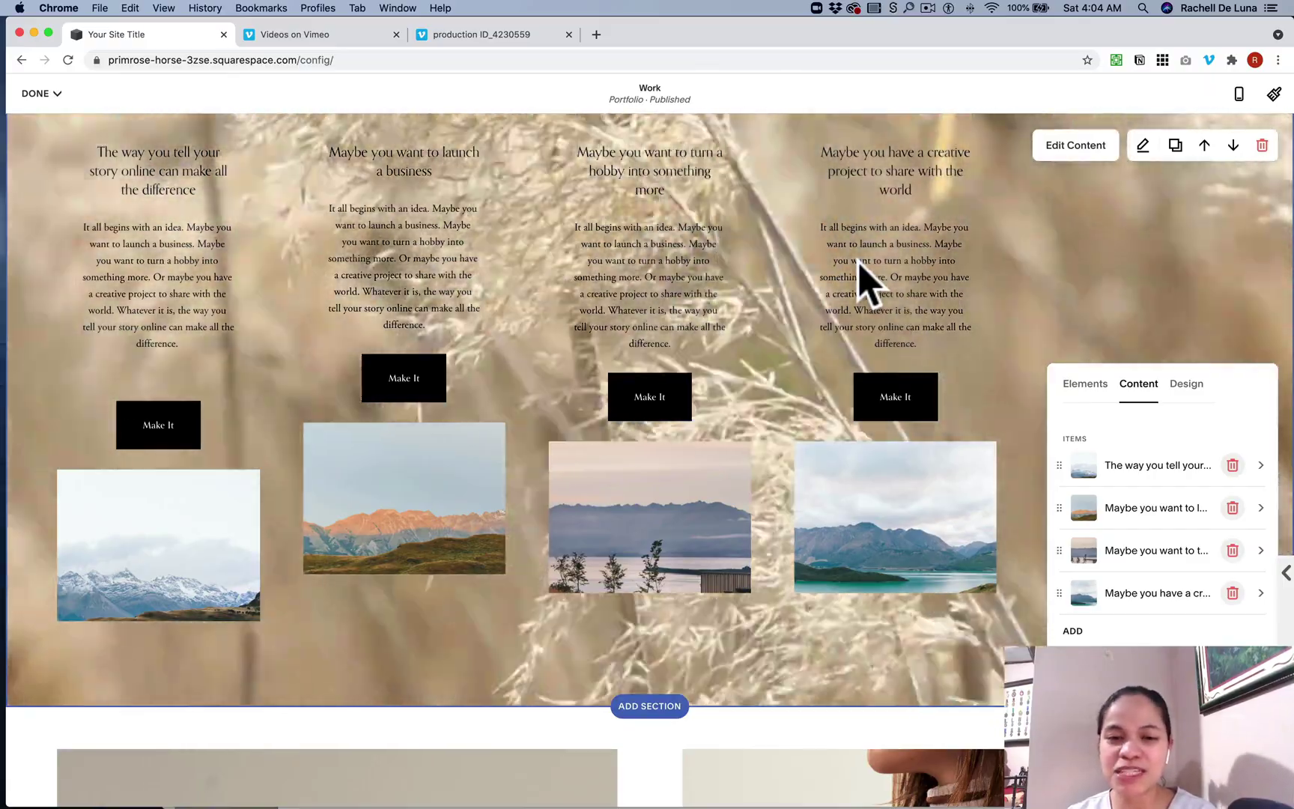